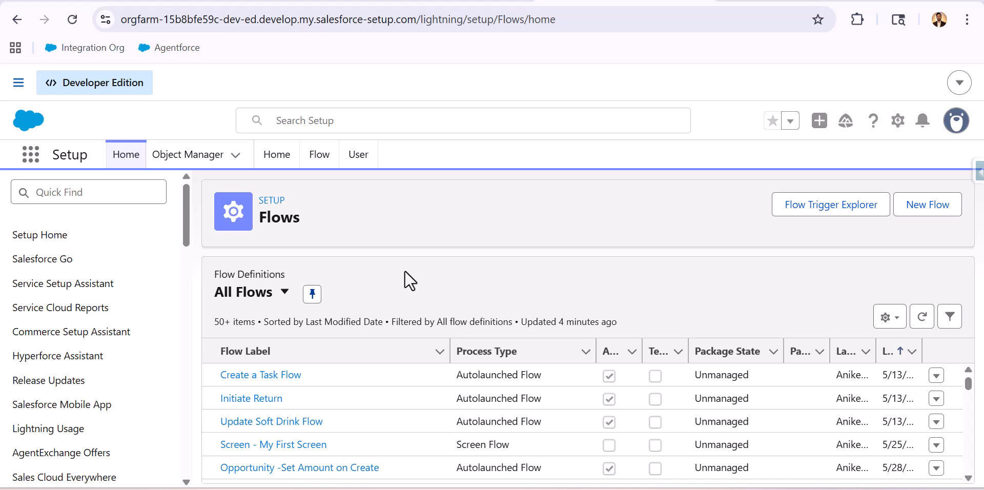
# Step: Create a new flow of the Screen Flow type from the screen automations category
pyautogui.click(932, 211)
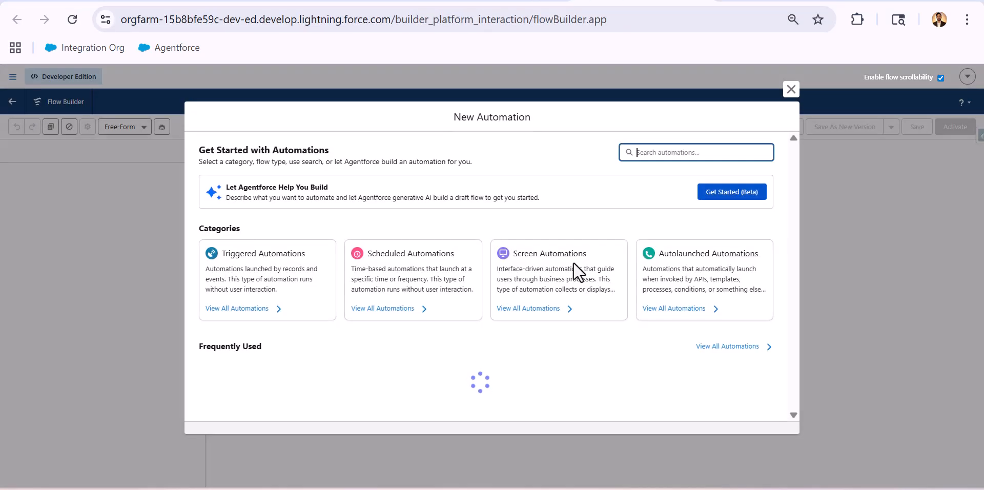
pyautogui.click(566, 271)
pyautogui.click(256, 278)
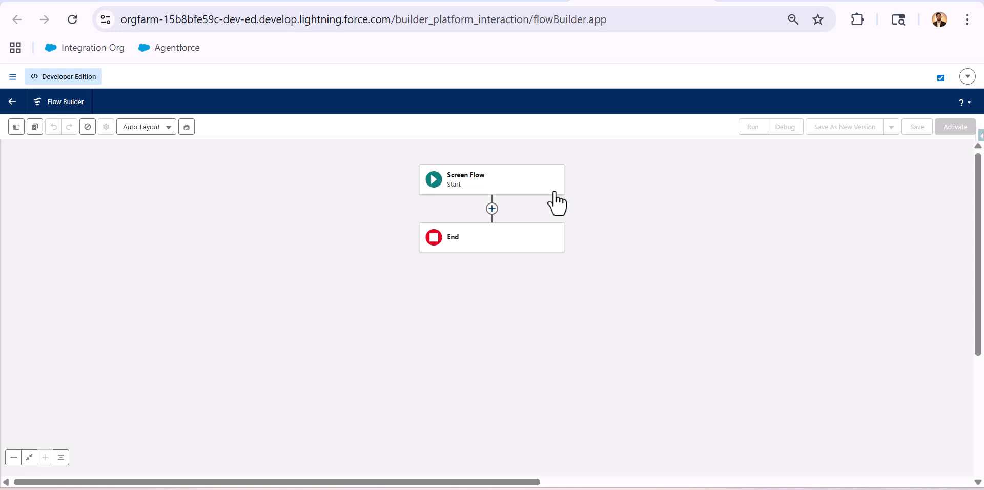
# Step: Add a Screen element after the Start element and label it "Create Opportunity", with API name Create_Opportunity
pyautogui.click(492, 209)
pyautogui.click(465, 291)
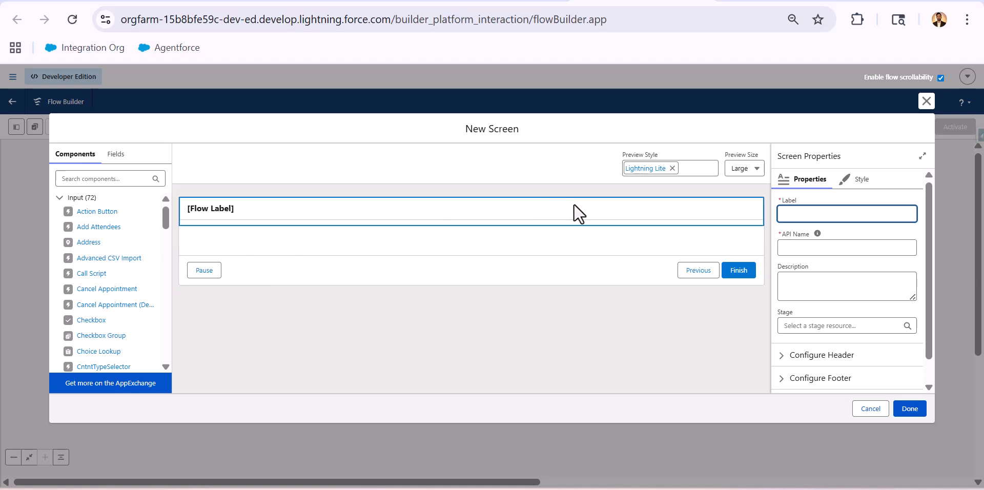
pyautogui.write('Crea')
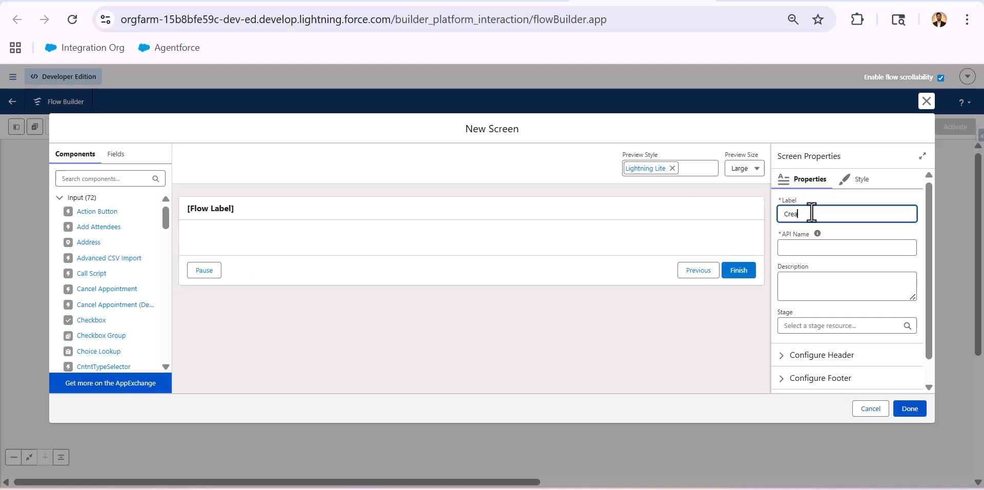
pyautogui.write('te Opportunity')
pyautogui.click(848, 236)
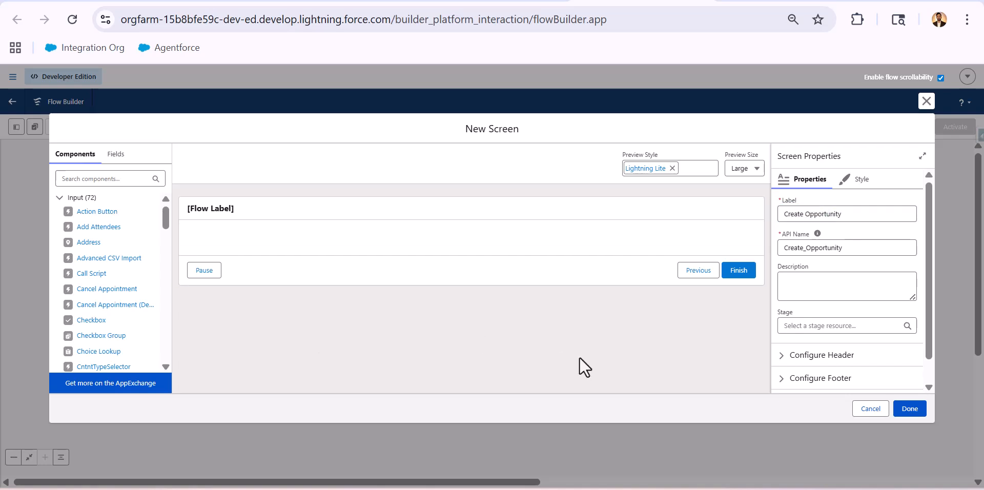
# Step: Hide the header of the Create Opportunity screen
pyautogui.click(823, 355)
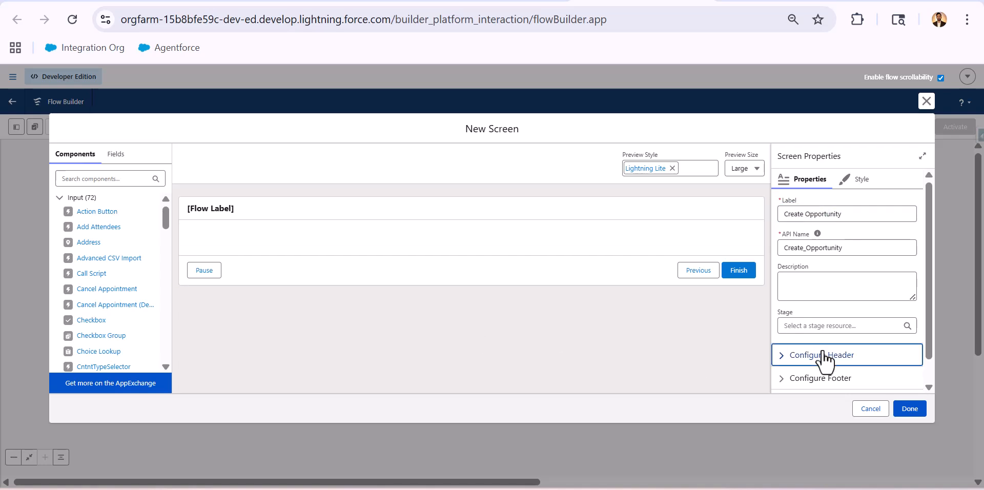
pyautogui.click(780, 301)
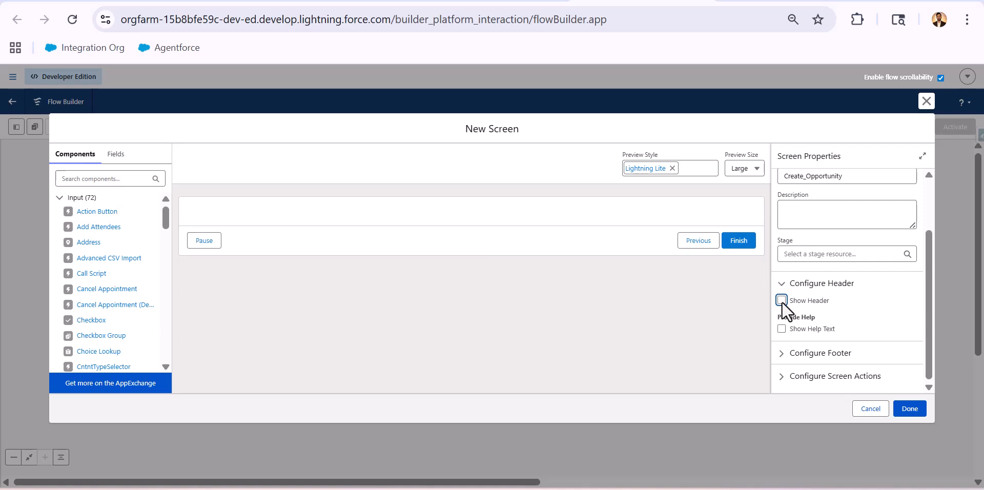
# Step: Configure the screen's footer to stay shown but hide the Previous and Pause buttons
pyautogui.click(816, 353)
pyautogui.click(783, 262)
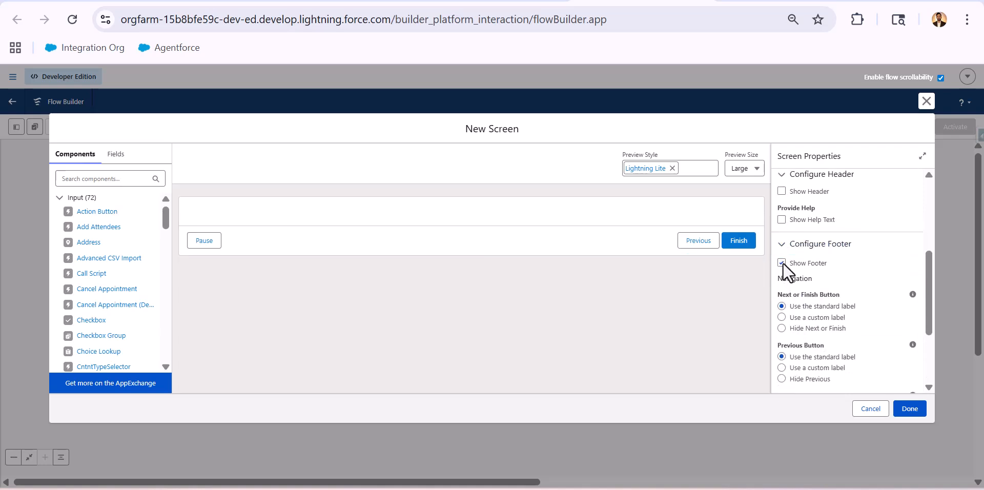
pyautogui.click(782, 262)
pyautogui.scroll(-1, 809, 328)
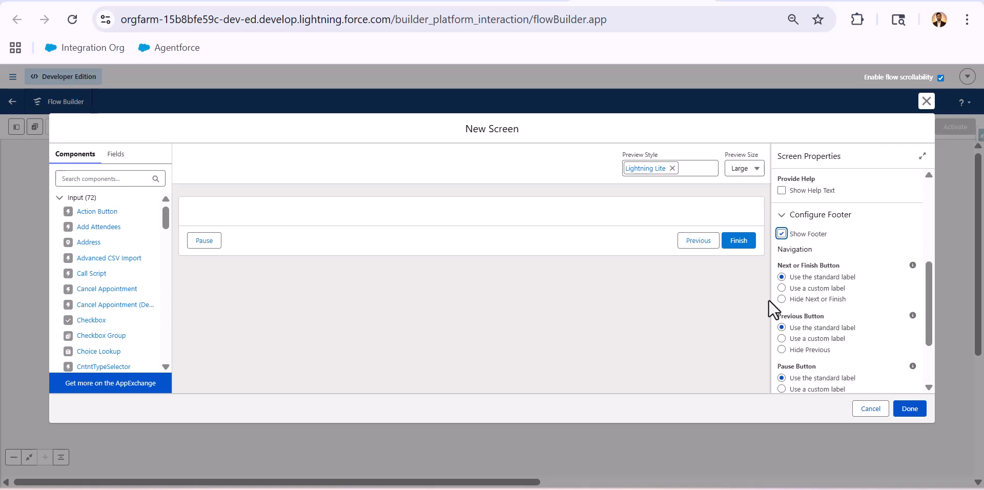
pyautogui.click(779, 353)
pyautogui.doubleClick(779, 352)
pyautogui.click(781, 351)
pyautogui.click(781, 351)
pyautogui.scroll(-3, 784, 349)
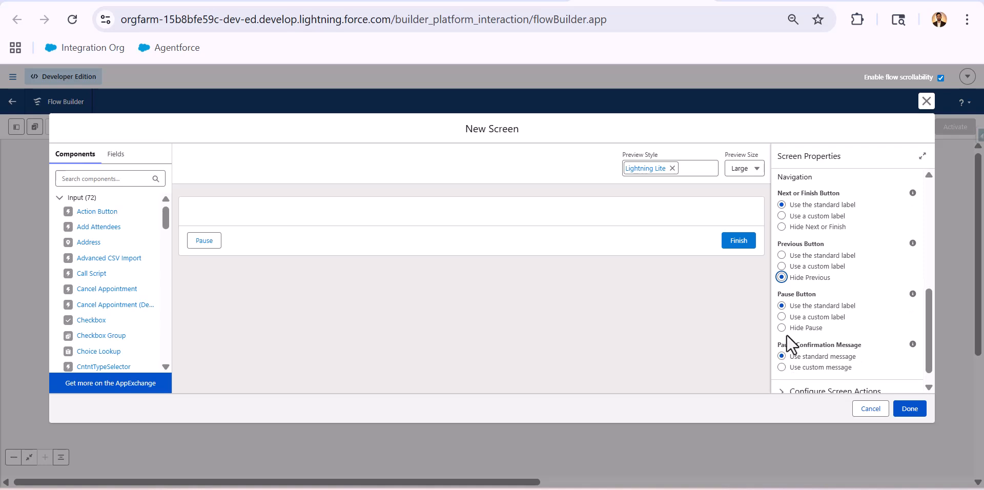
pyautogui.click(781, 328)
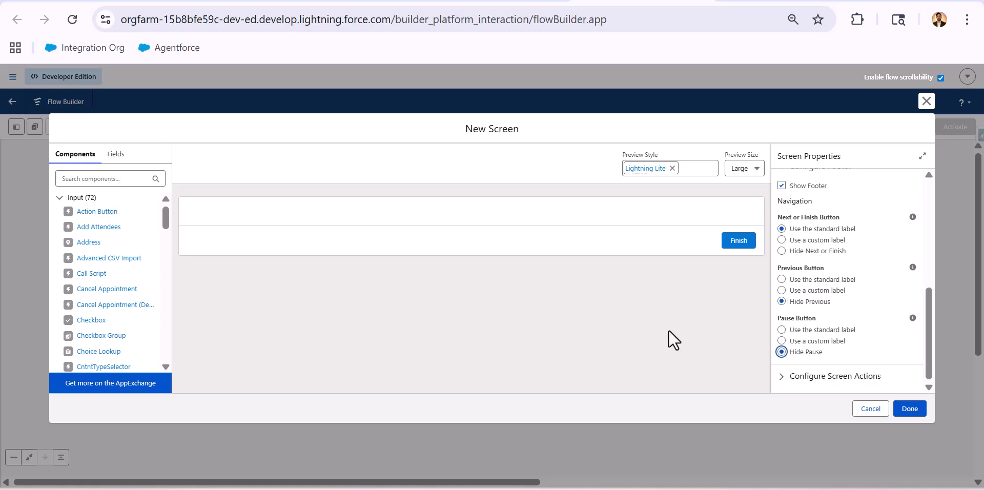
# Step: Show the header of the Create Opportunity screen again
pyautogui.scroll(10, 828, 307)
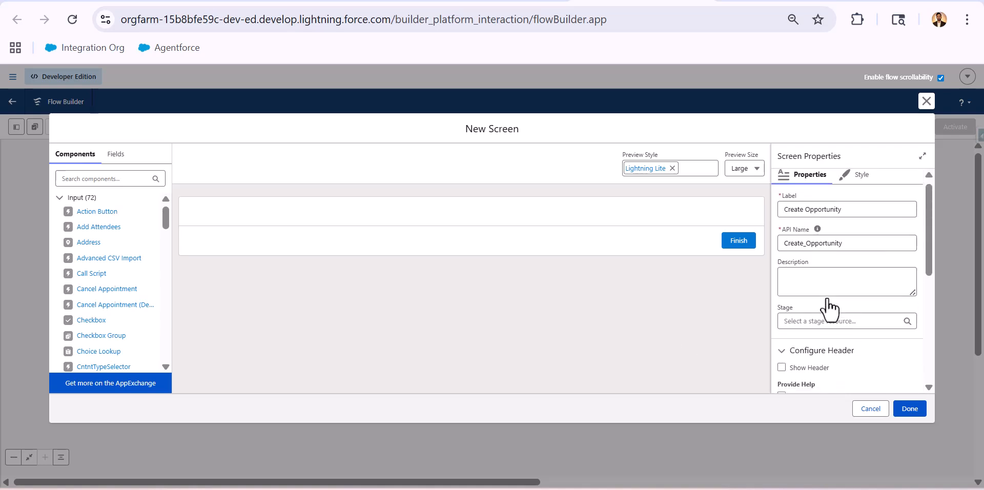
pyautogui.scroll(-6, 829, 308)
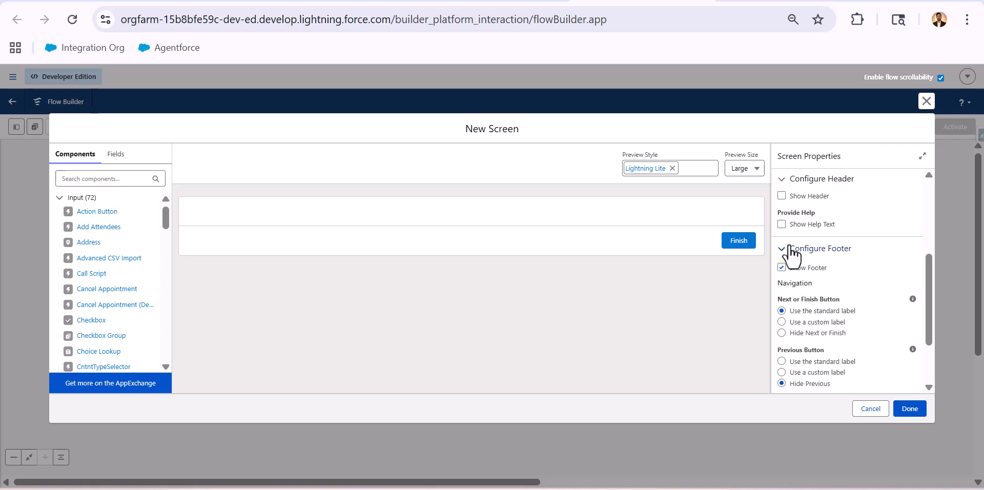
pyautogui.click(781, 195)
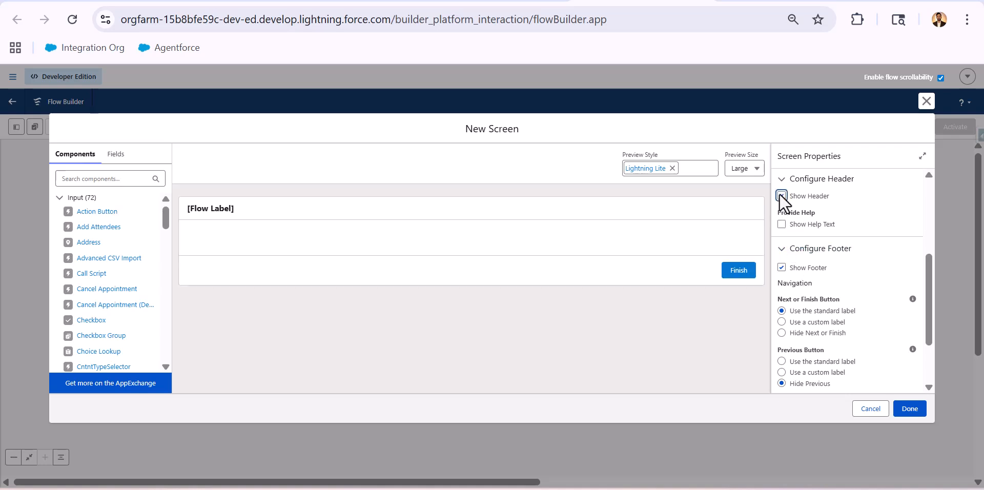
pyautogui.scroll(4, 824, 264)
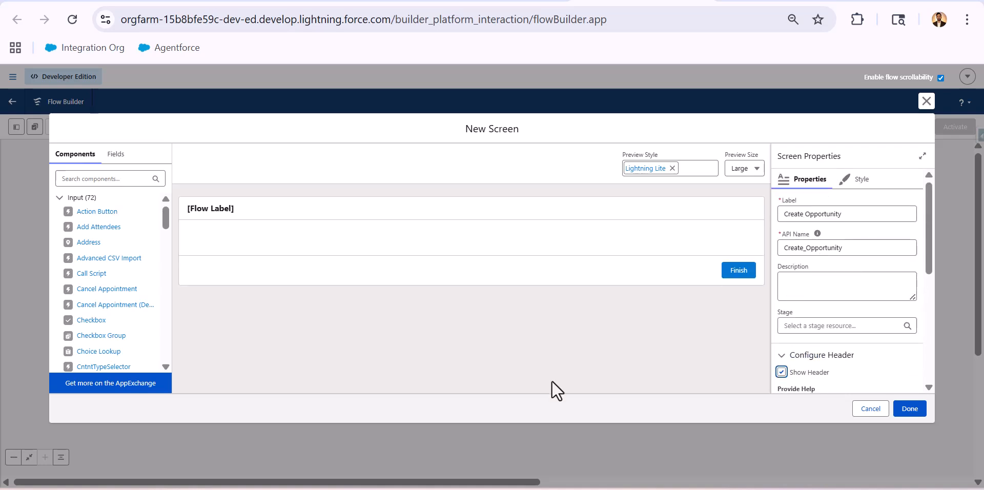
# Step: Add a Text input to the screen, label it "Opportunity Name" and make it required
pyautogui.click(123, 177)
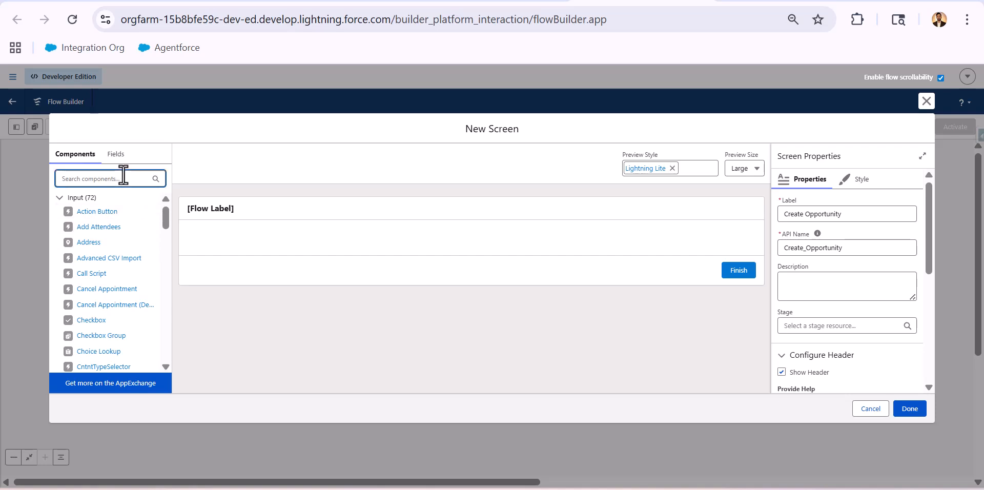
pyautogui.write('text')
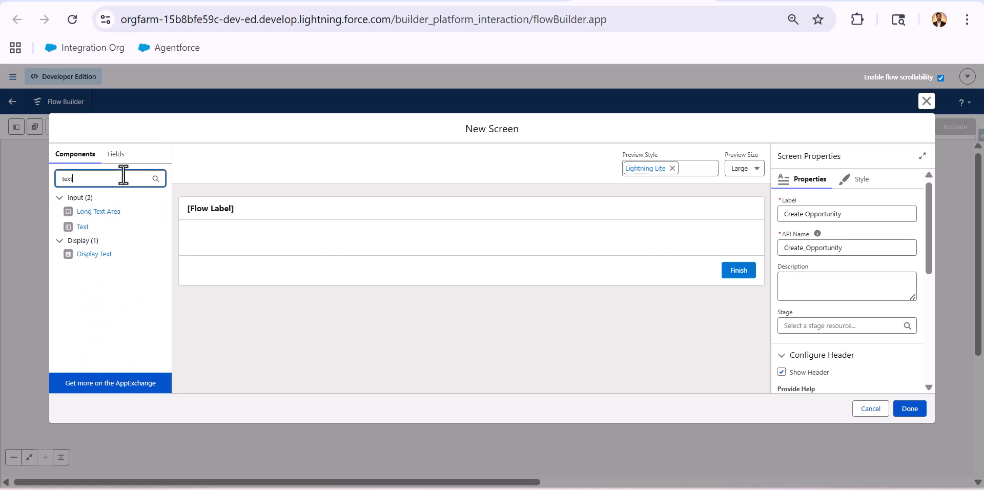
pyautogui.click(82, 229)
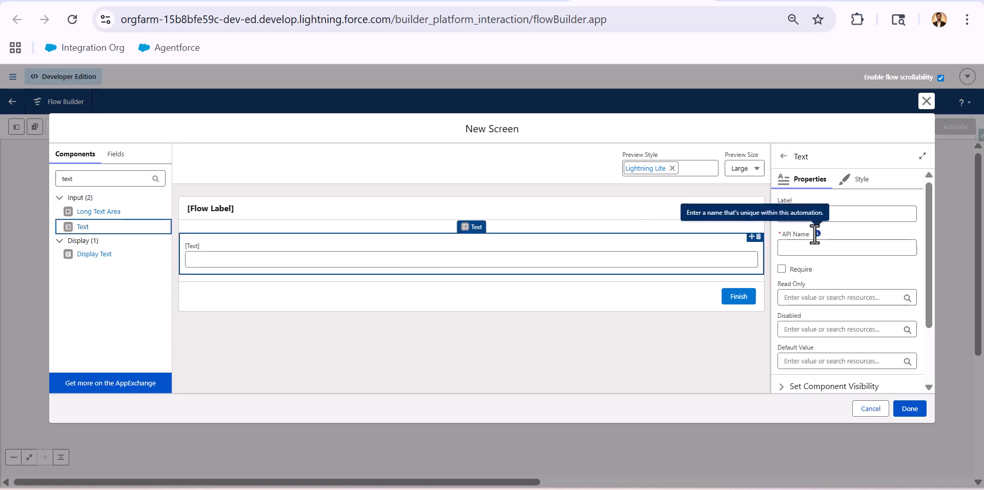
pyautogui.click(850, 218)
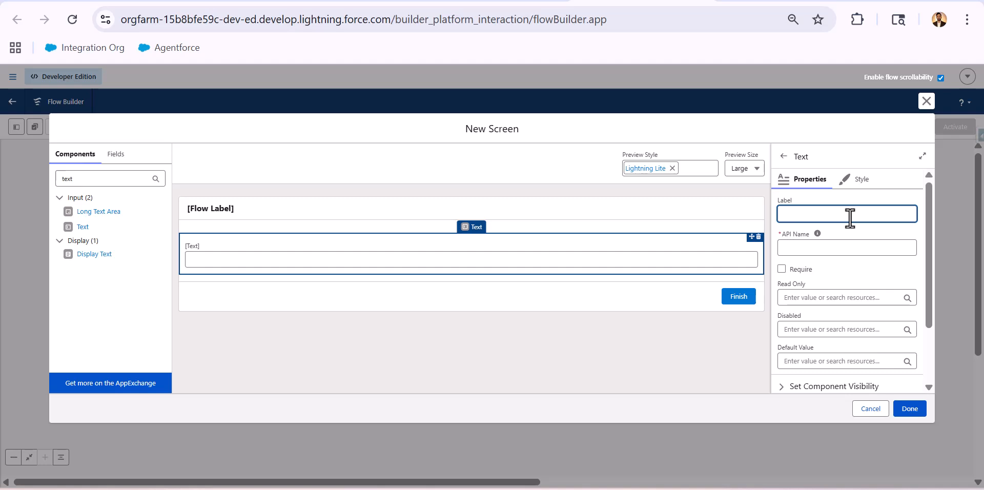
pyautogui.write('Opportunity Name')
pyautogui.press('Tab')
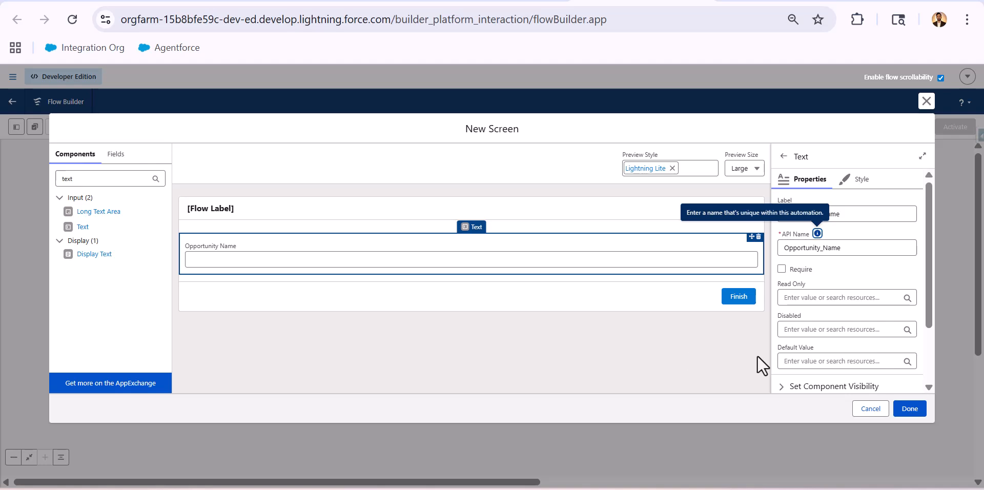
pyautogui.click(785, 269)
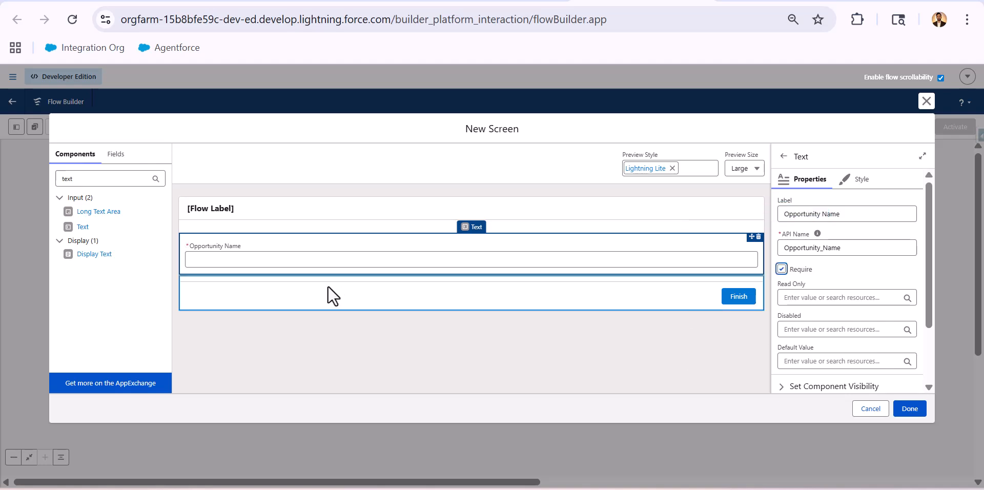
# Step: Add a Lookup component below the Opportunity Name input and set its API name to AccountName
pyautogui.doubleClick(82, 178)
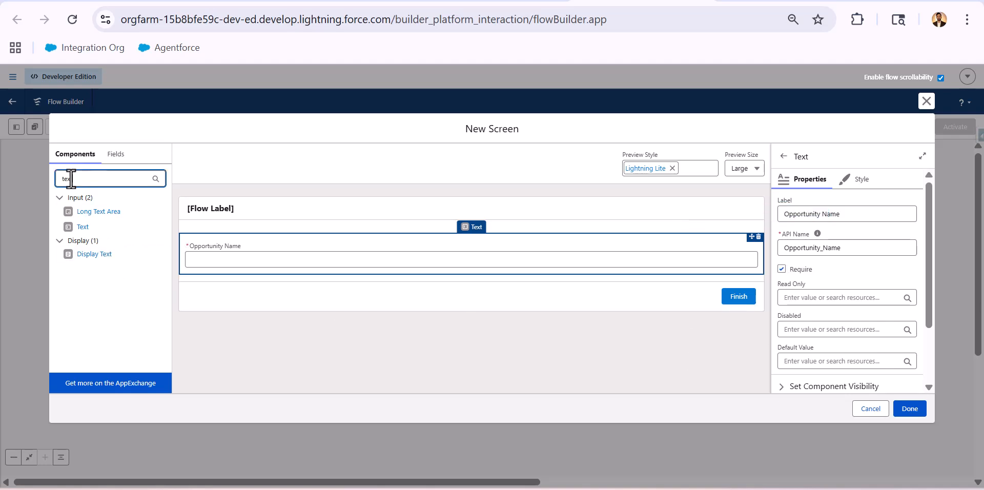
pyautogui.write('lookup')
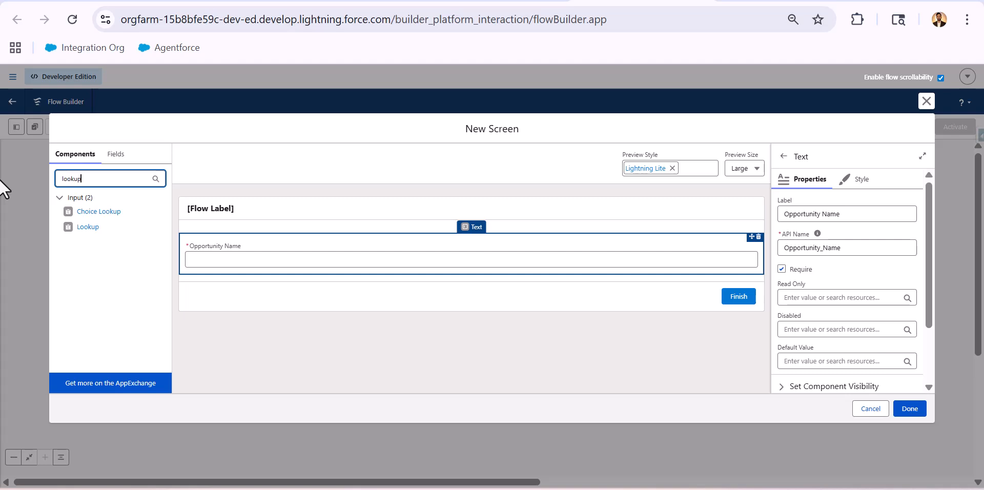
pyautogui.click(86, 230)
pyautogui.click(86, 232)
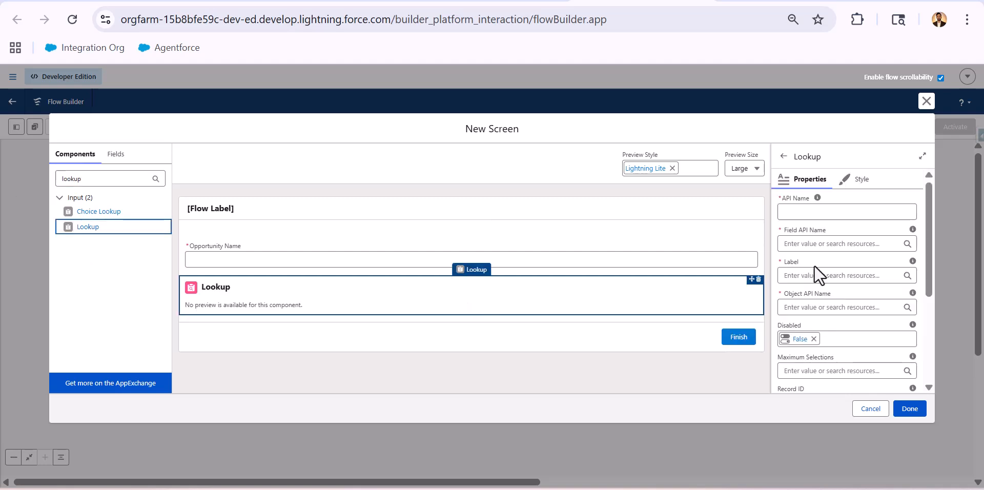
pyautogui.click(858, 216)
pyautogui.write('AccountName')
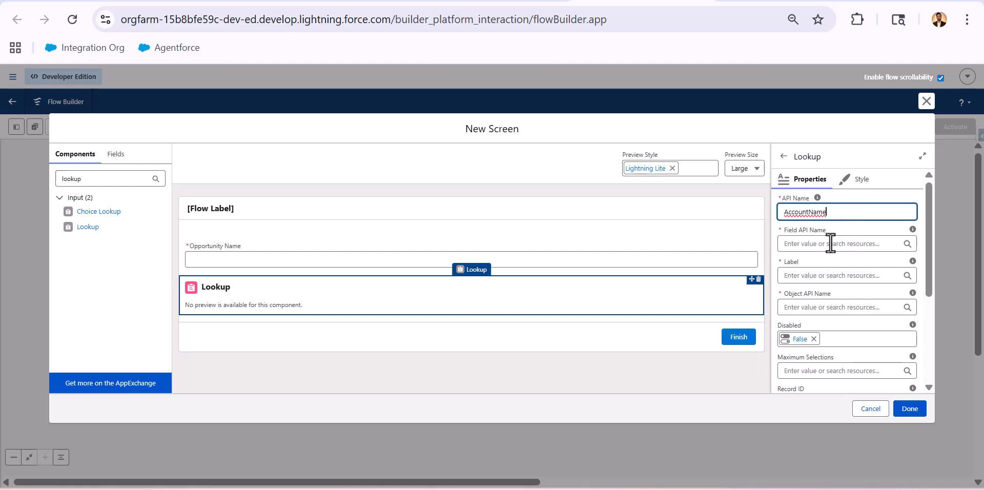
# Step: Open the Opportunity object's fields in Object Manager and copy the Account Name field's API name, AccountId
pyautogui.moveTo(912, 231)
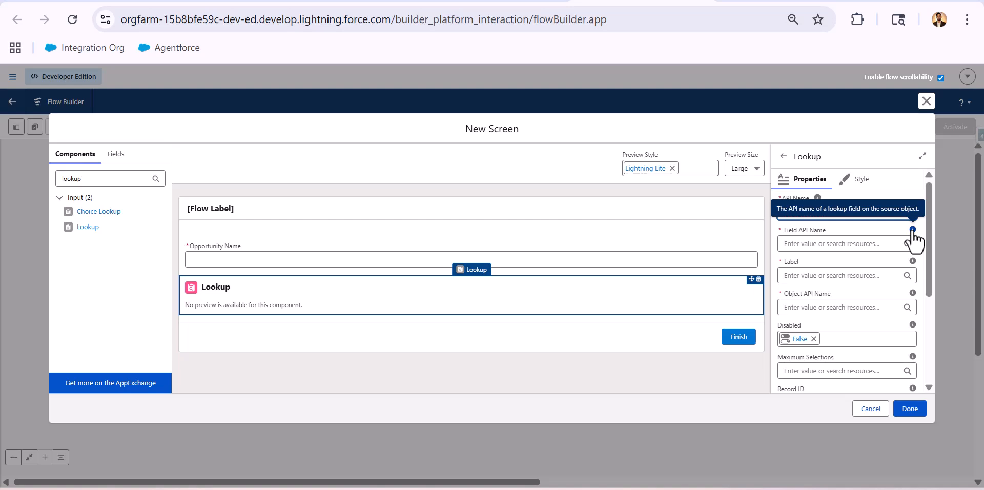
pyautogui.click(500, 3)
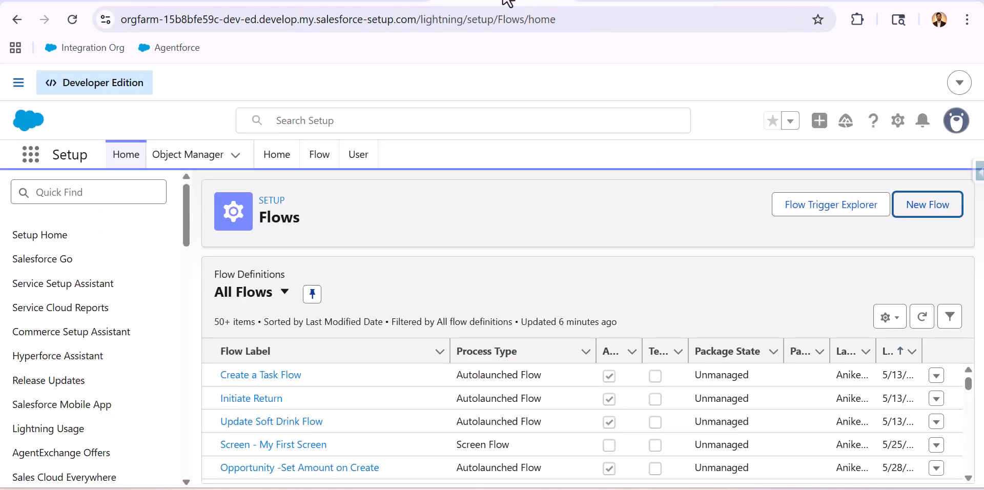
pyautogui.click(201, 158)
pyautogui.click(755, 204)
pyautogui.write('opp')
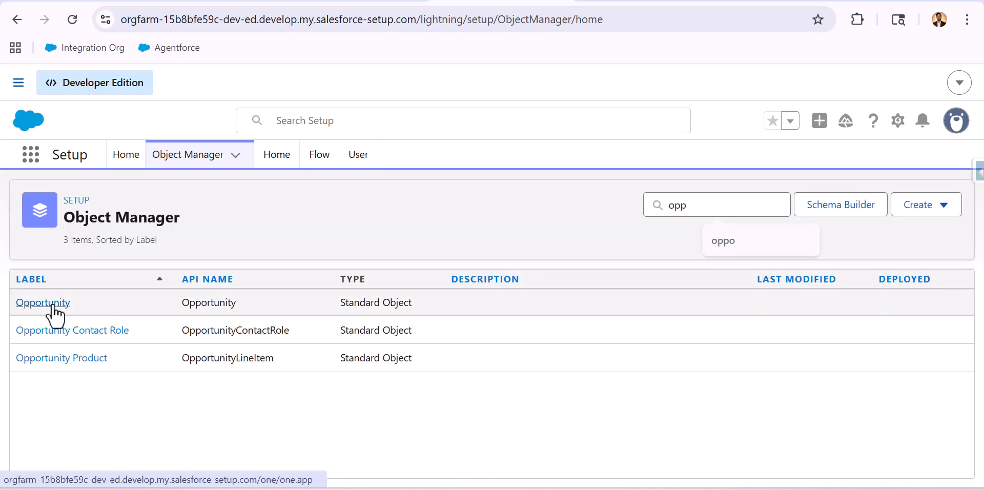
pyautogui.click(49, 303)
pyautogui.click(113, 306)
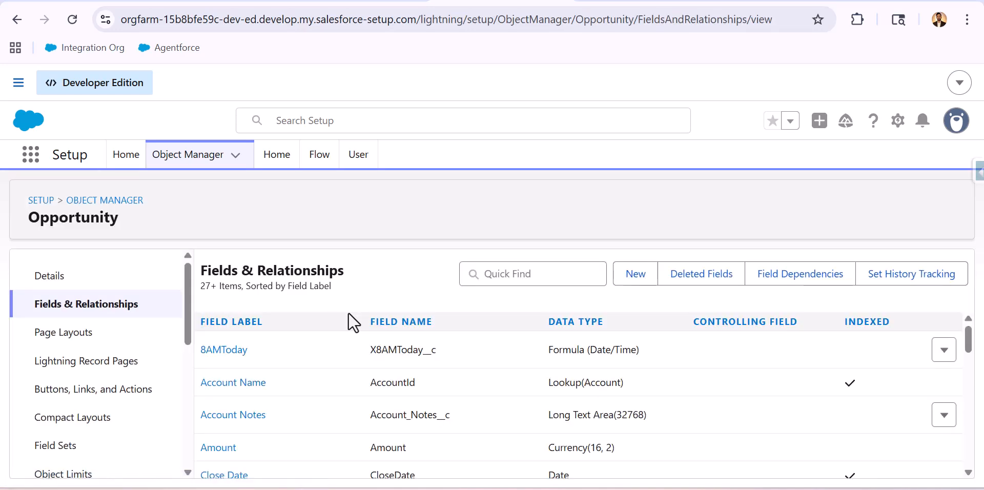
pyautogui.doubleClick(390, 389)
pyautogui.hotkey('ctrl', 'c')
# Step: Return to the flow's screen editor and set the lookup's Field API Name to the copied AccountId
pyautogui.click(638, 3)
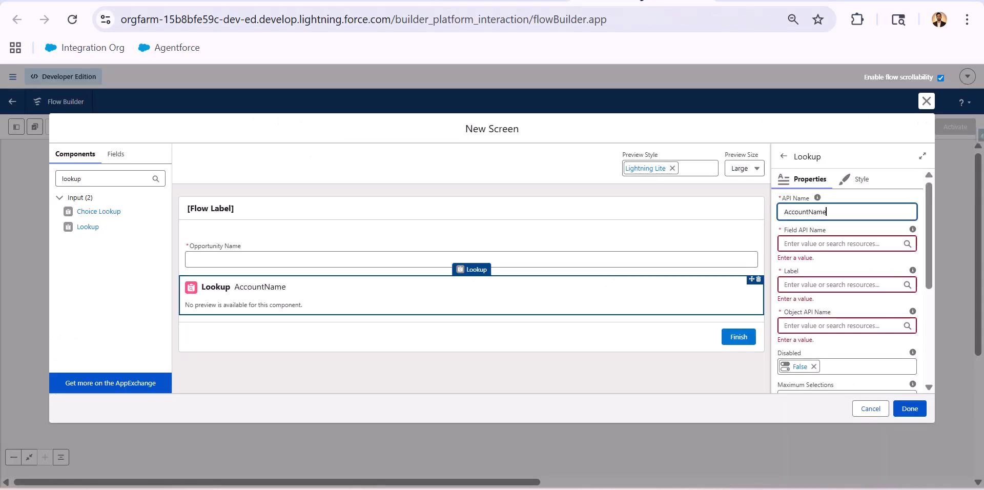
pyautogui.click(802, 245)
pyautogui.hotkey('ctrl', 'v')
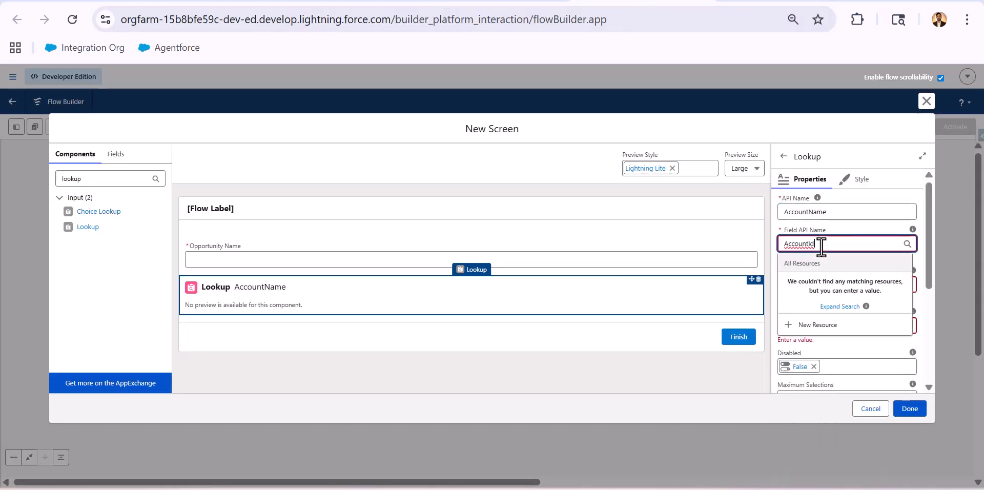
pyautogui.click(884, 231)
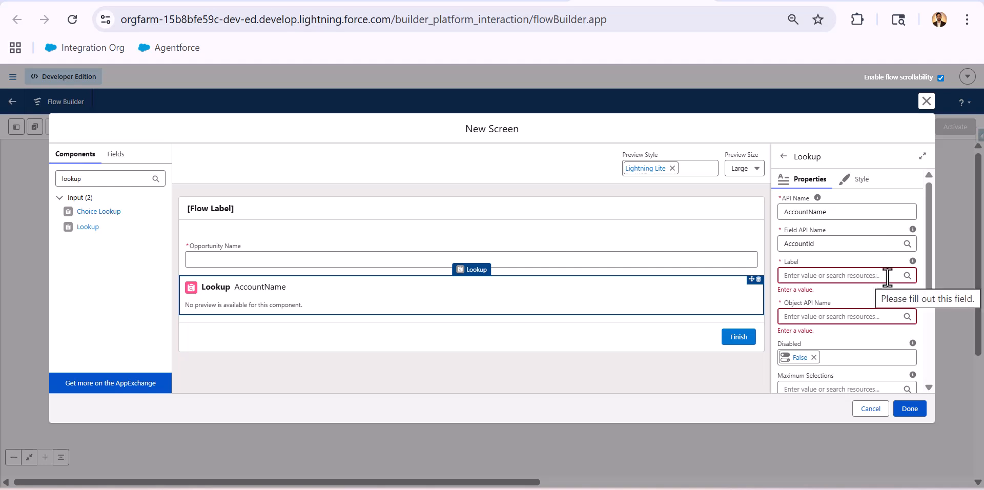
# Step: Set the lookup component's label to "Account Name"
pyautogui.moveTo(913, 263)
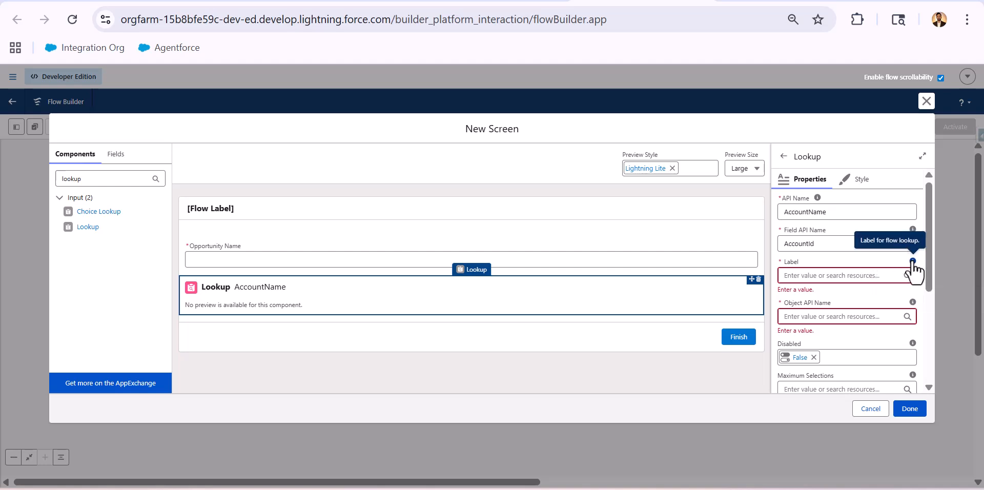
pyautogui.click(864, 277)
pyautogui.write('Account')
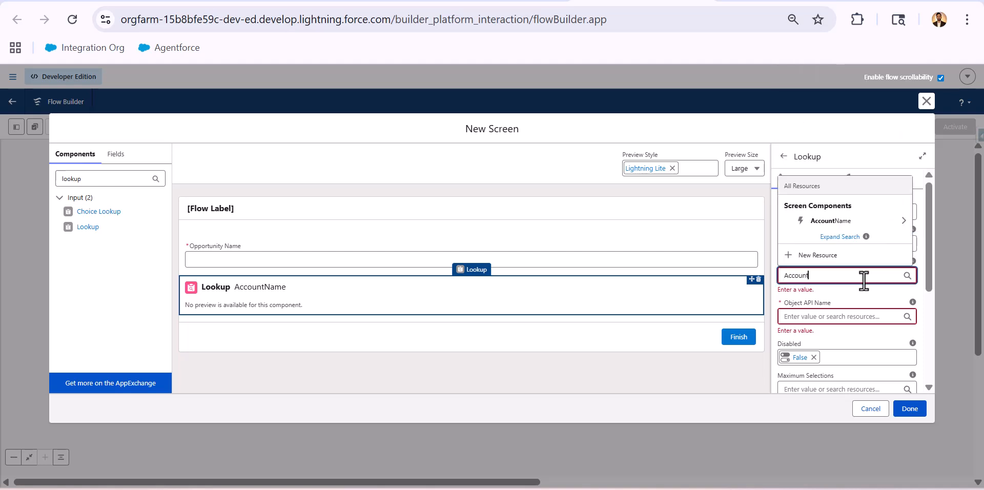
pyautogui.write(' Name')
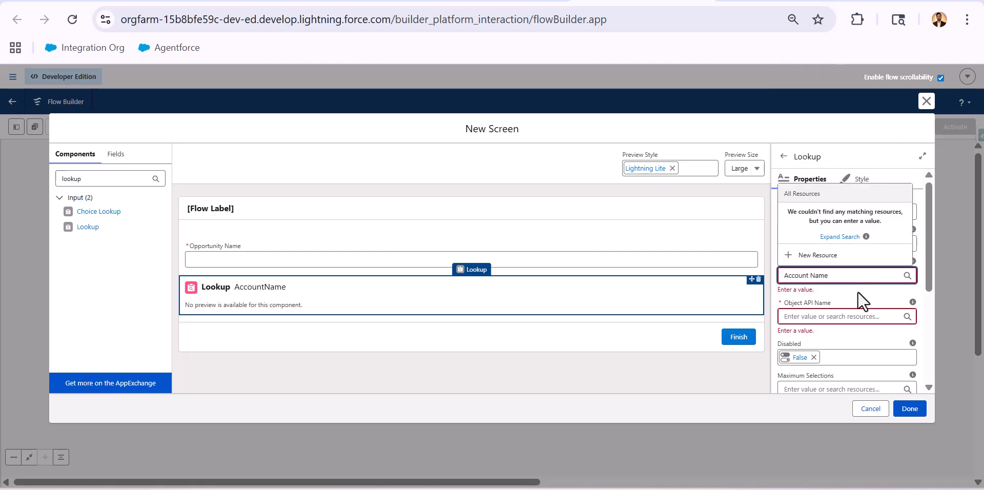
# Step: Set the Account Name lookup's Object API Name to Opportunity
pyautogui.click(858, 292)
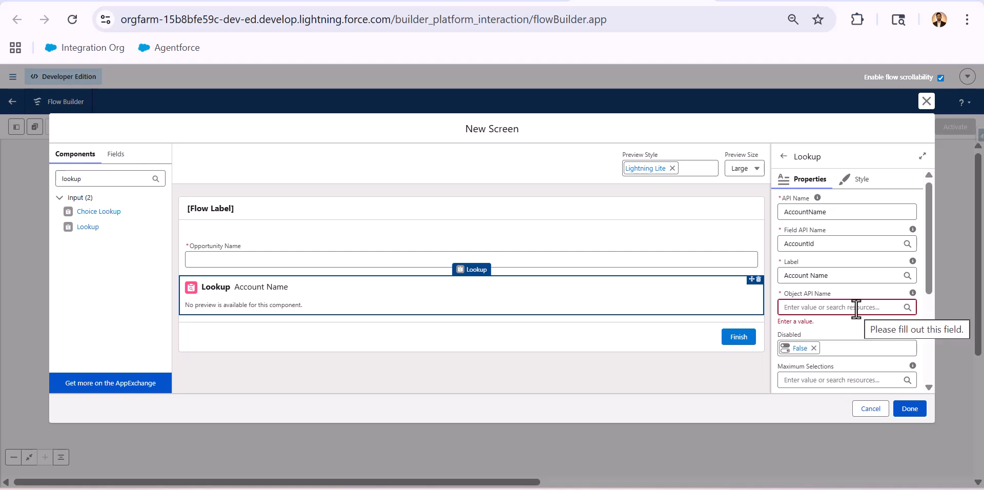
pyautogui.click(854, 306)
pyautogui.click(879, 348)
pyautogui.moveTo(913, 295)
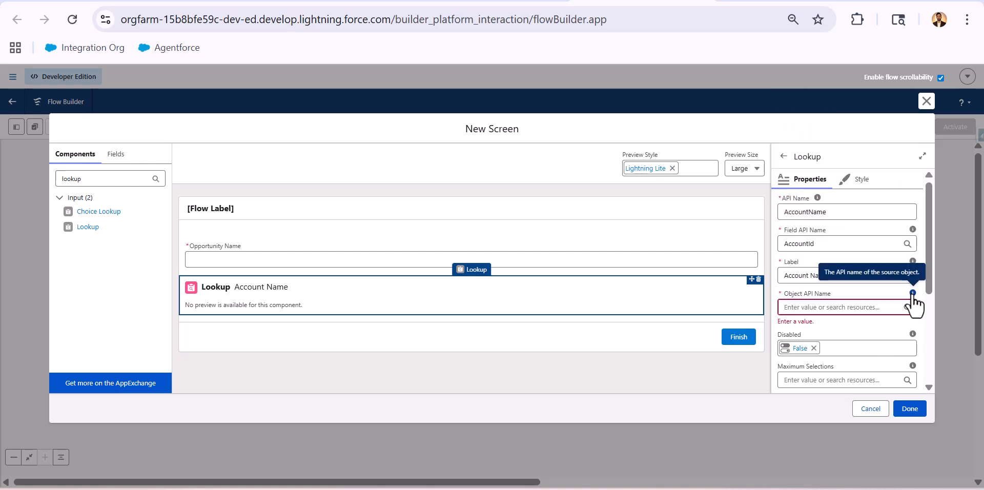
pyautogui.click(877, 307)
pyautogui.write('O')
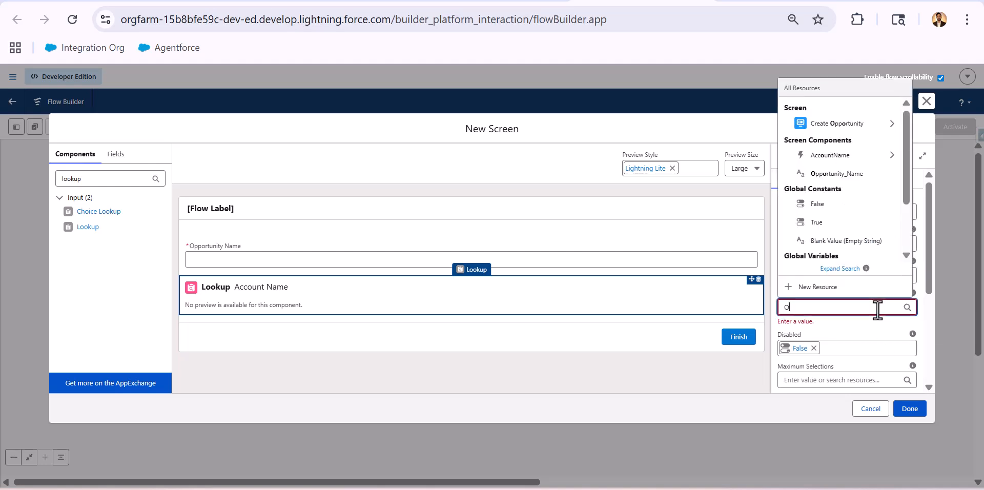
pyautogui.write('pportunity')
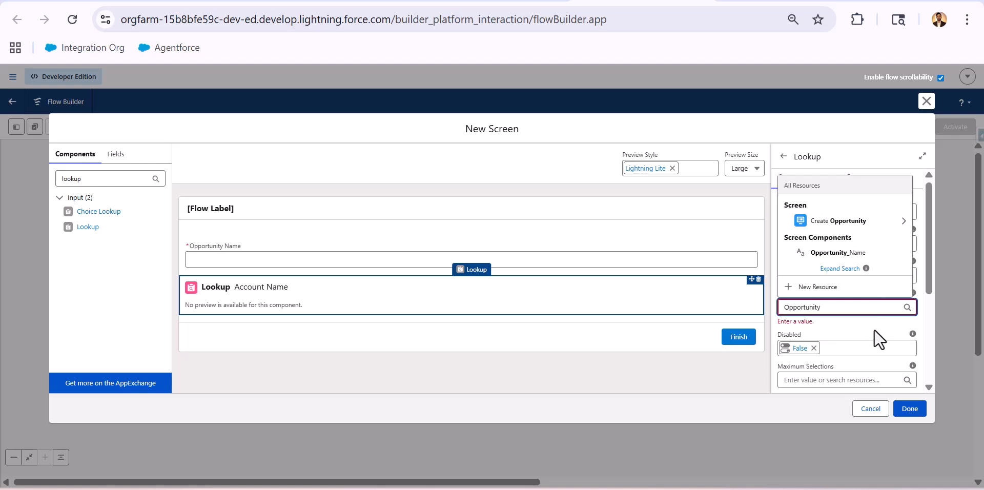
pyautogui.click(876, 334)
pyautogui.scroll(-1, 877, 337)
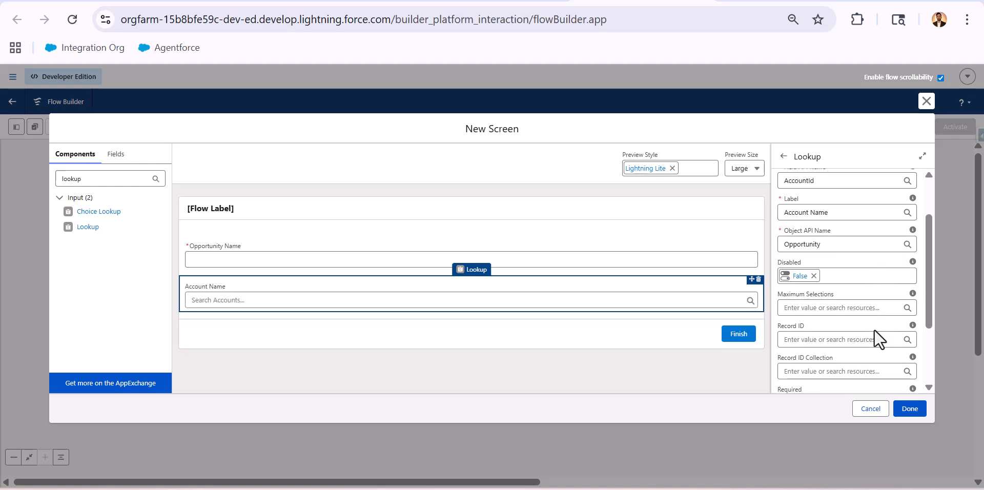
pyautogui.scroll(-3, 845, 338)
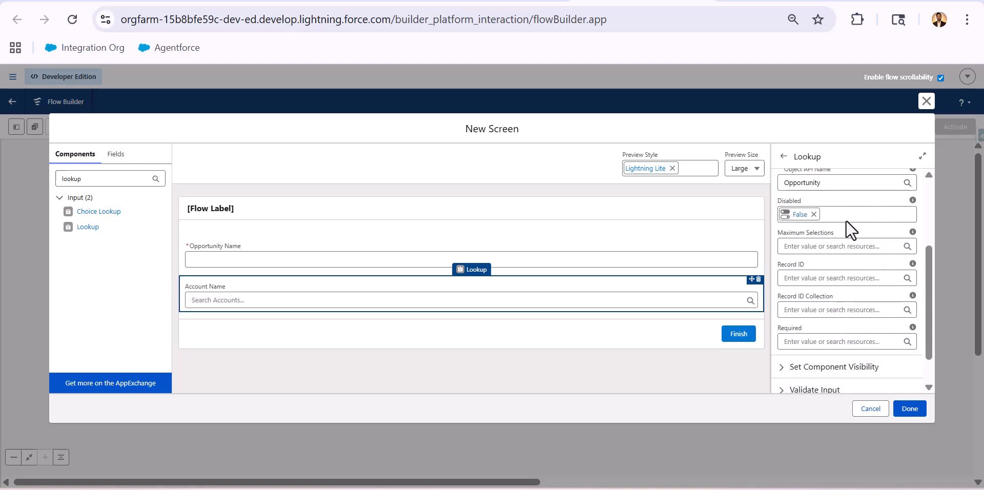
pyautogui.moveTo(911, 200)
pyautogui.scroll(-2, 861, 314)
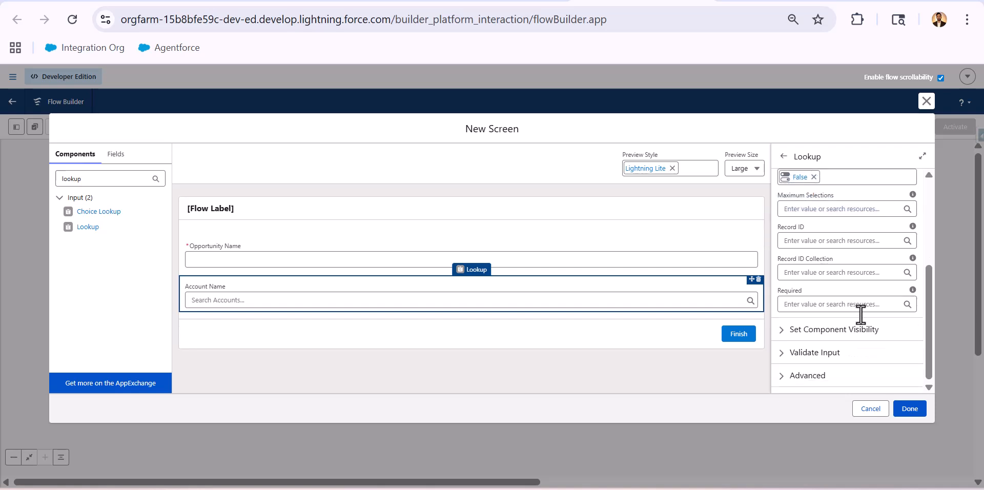
pyautogui.scroll(5, 861, 314)
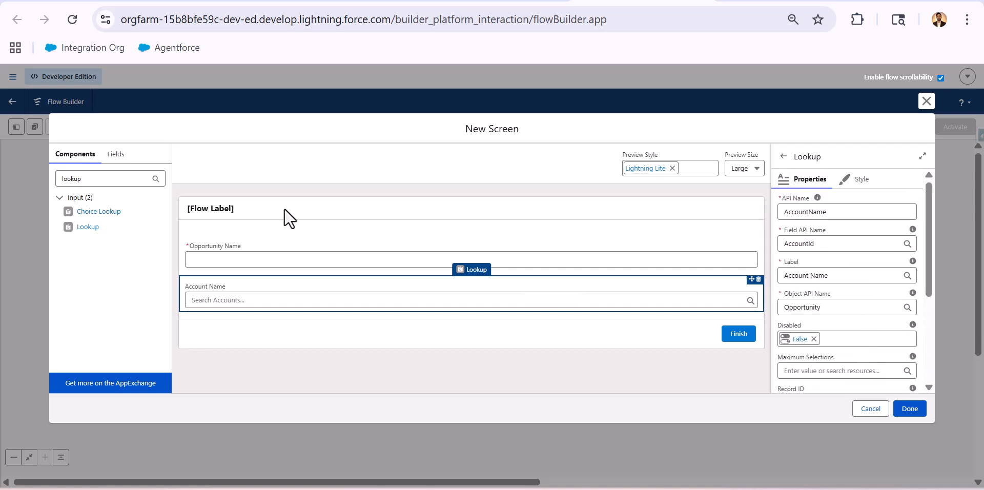
# Step: Search the components for "date" and add a Date component below the Account Name lookup
pyautogui.click(128, 207)
pyautogui.click(86, 182)
pyautogui.press('BackSpace')
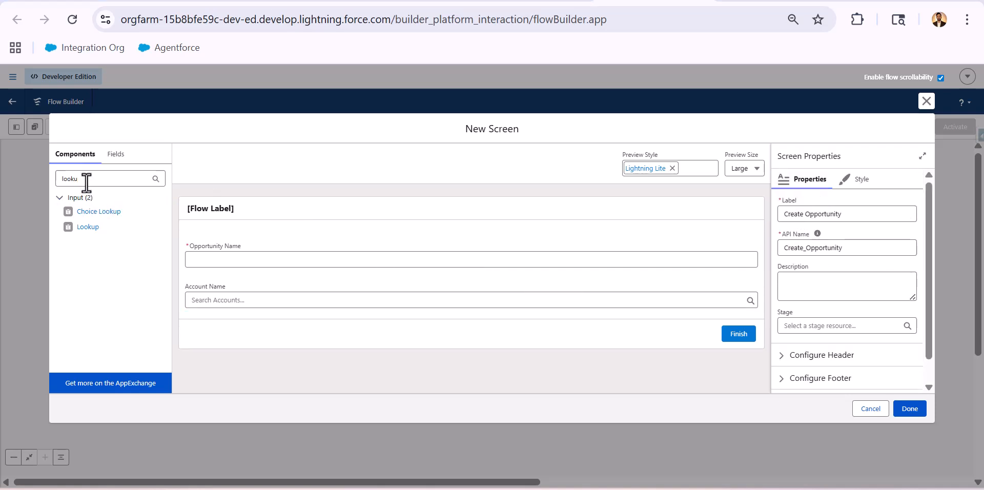
pyautogui.press('BackSpace')
pyautogui.press('BackSpace')
pyautogui.press('BackSpace')
pyautogui.press('BackSpace')
pyautogui.press('BackSpace')
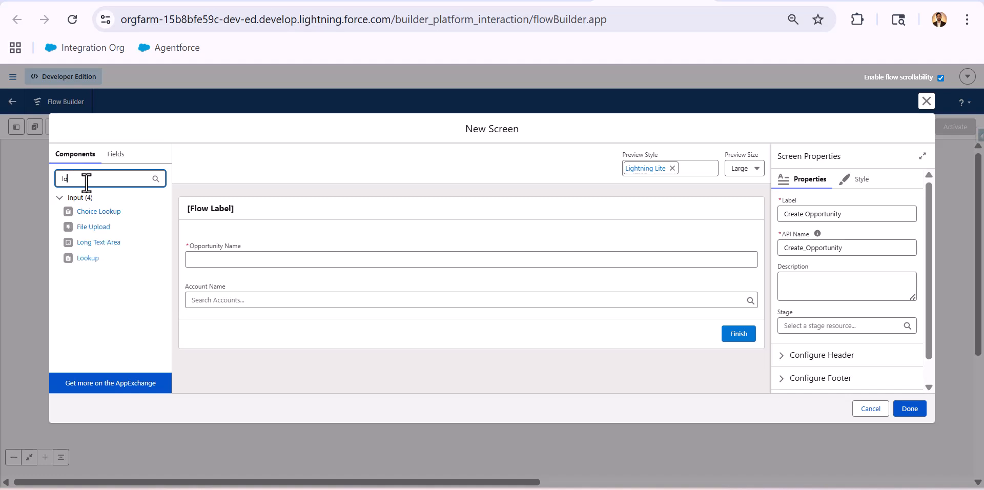
pyautogui.write('date')
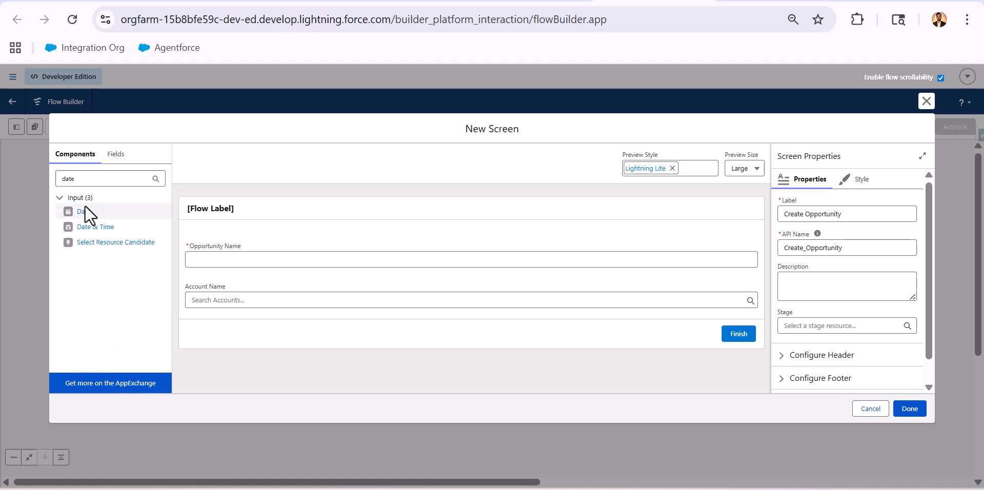
pyautogui.click(84, 209)
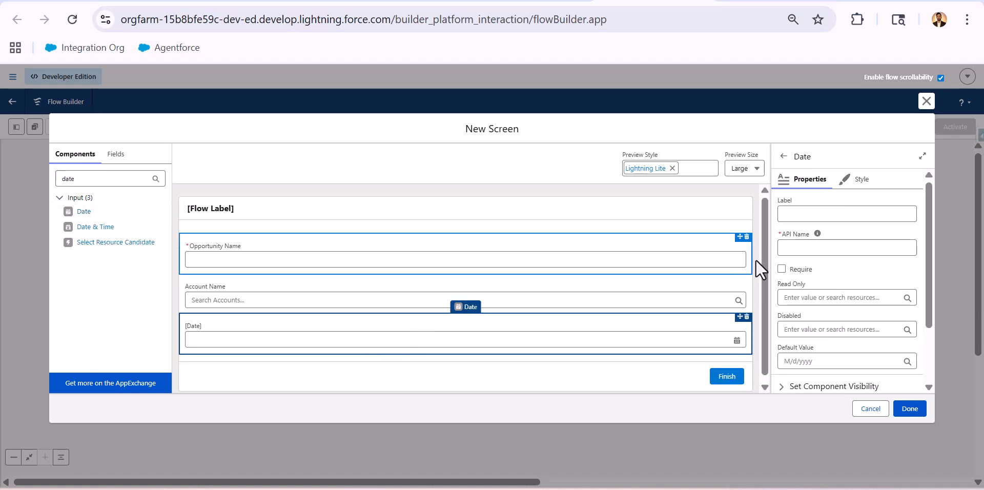
# Step: Set the new date component's label to "Closed Date" and let its API name fill from the label
pyautogui.click(806, 220)
pyautogui.write('Close')
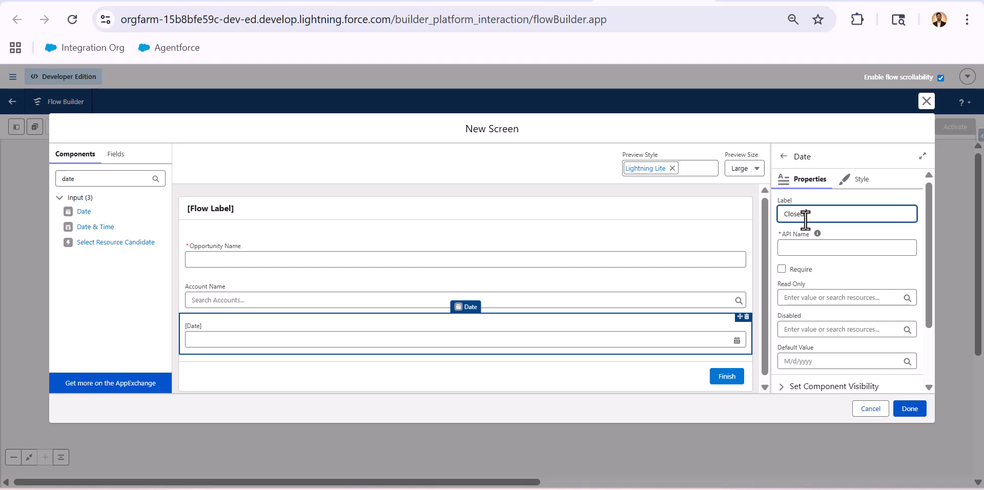
pyautogui.write('d Date')
pyautogui.press('Tab')
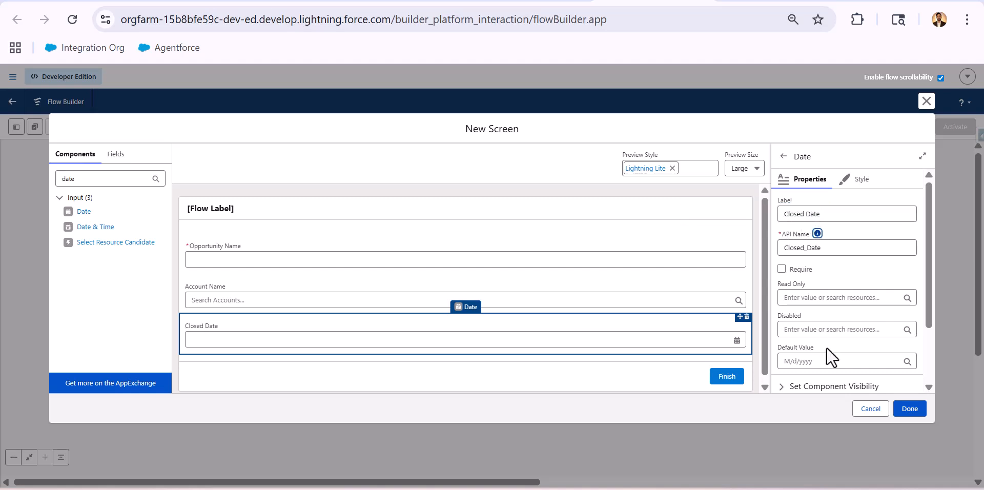
pyautogui.scroll(-1, 826, 347)
pyautogui.scroll(-1, 826, 347)
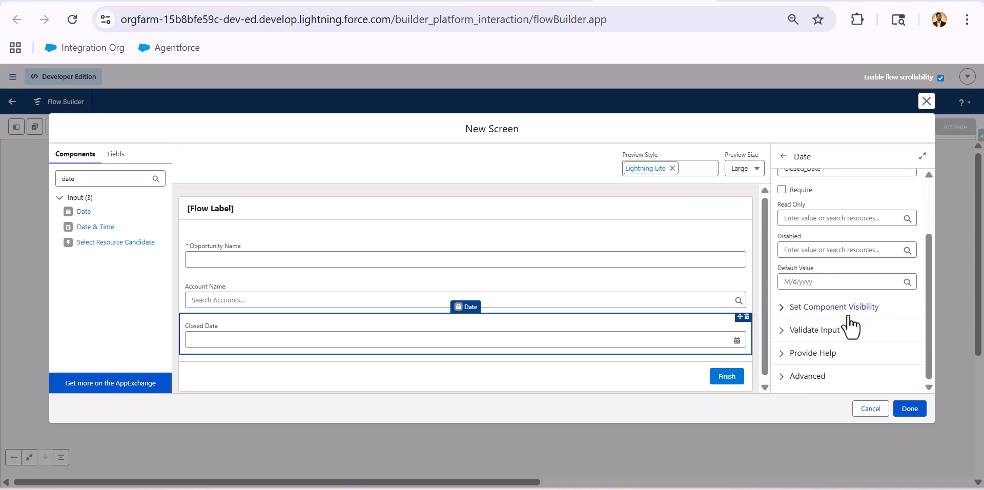
pyautogui.scroll(-1, 436, 307)
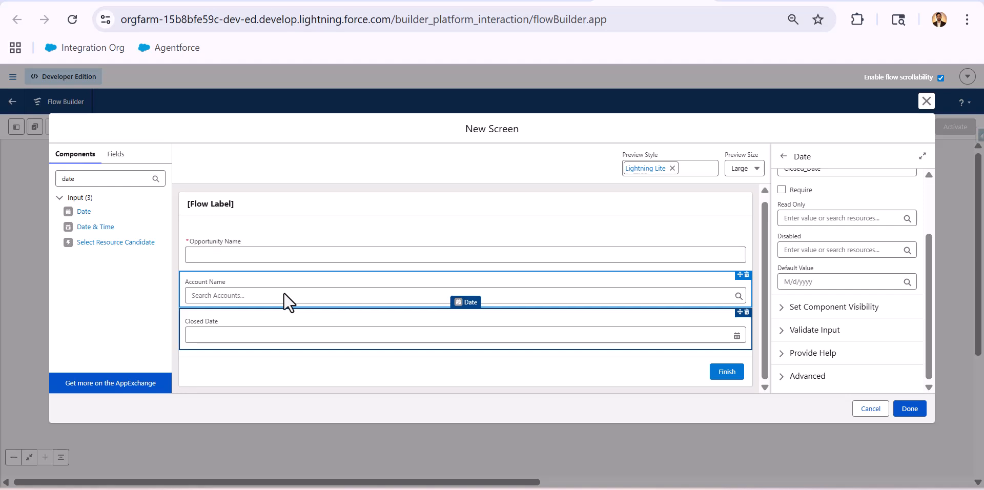
pyautogui.doubleClick(77, 179)
pyautogui.write('stage')
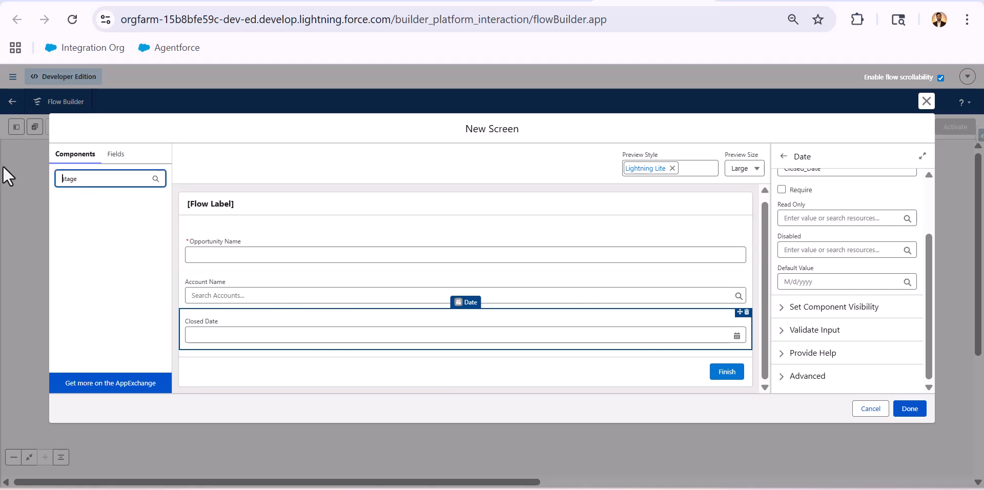
pyautogui.press('BackSpace')
pyautogui.press('BackSpace')
pyautogui.press('BackSpace')
pyautogui.press('BackSpace')
pyautogui.press('BackSpace')
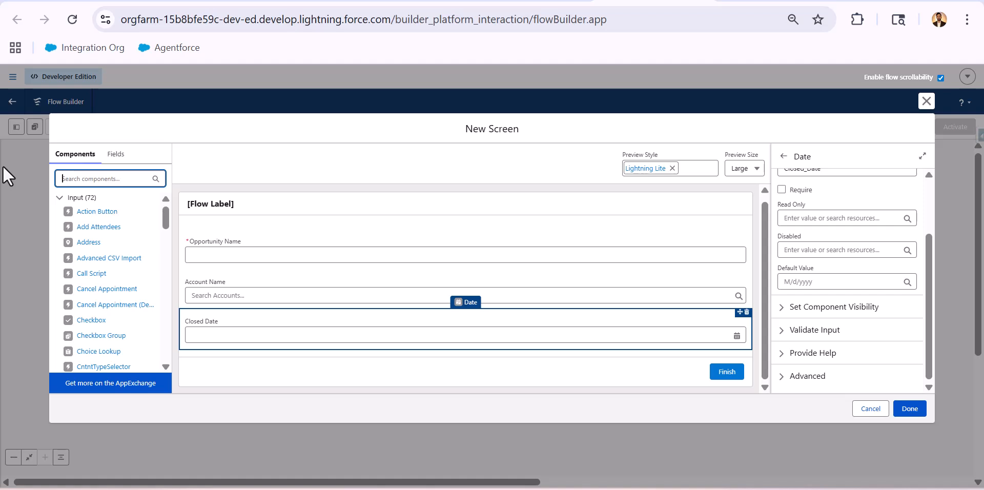
# Step: Search the components for "pick", add a Picklist component below Closed Date, and label it "Stage"
pyautogui.write('pick')
pyautogui.click(88, 243)
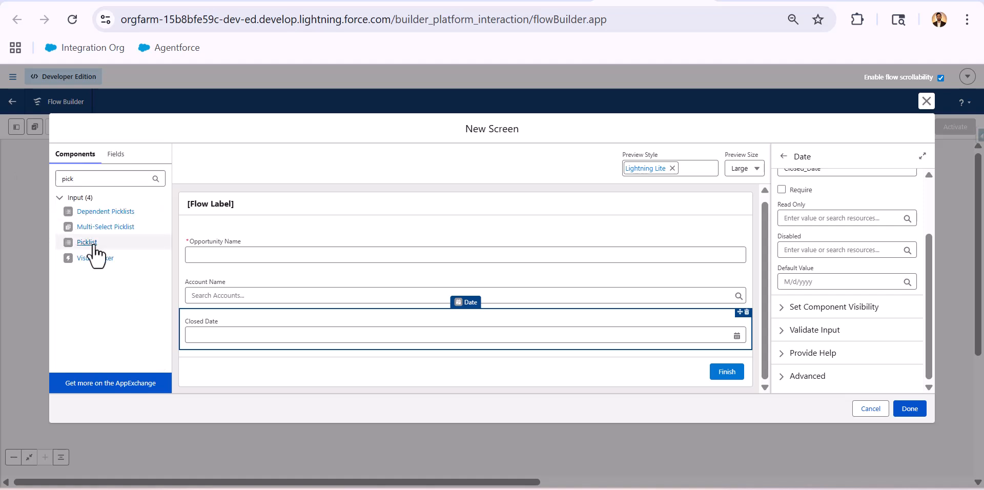
pyautogui.scroll(-2, 387, 297)
pyautogui.click(410, 318)
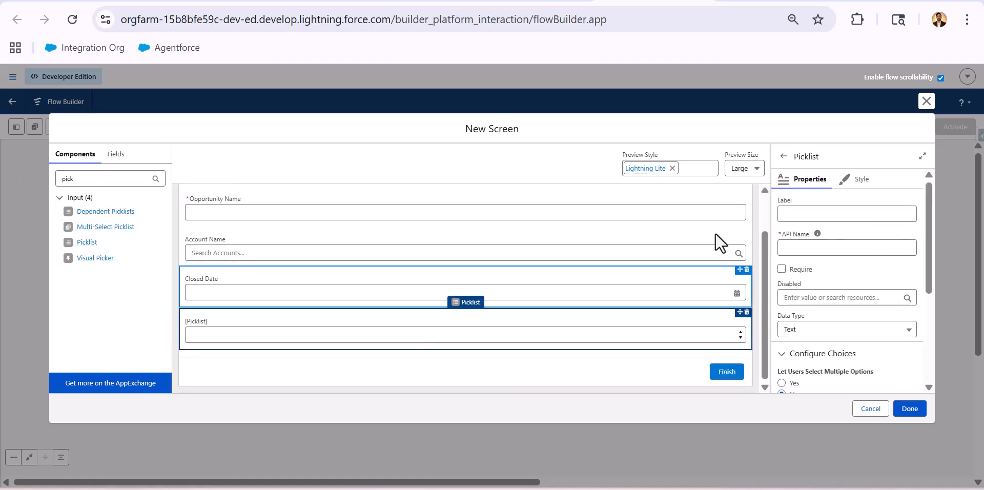
pyautogui.click(797, 213)
pyautogui.write('St')
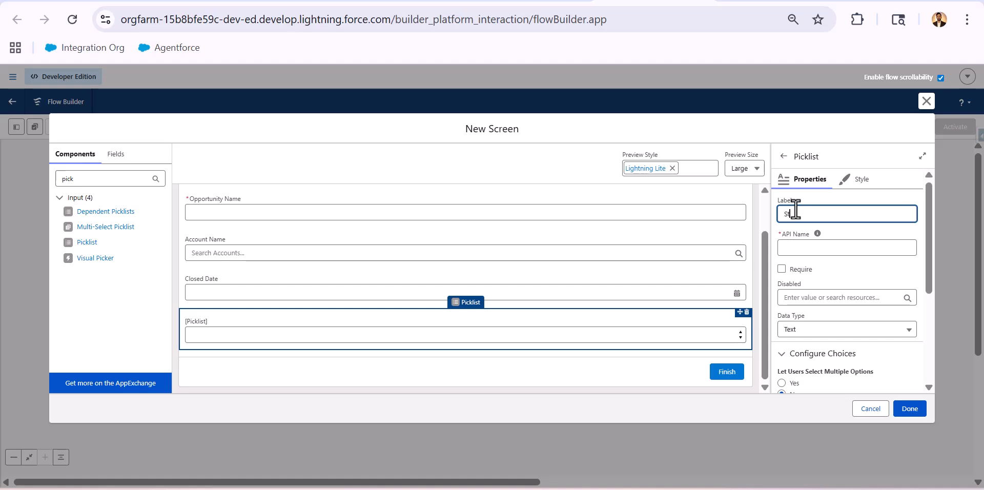
pyautogui.write('age')
pyautogui.press('Tab')
# Step: Create a new choice resource for the Stage picklist as a Picklist Choice Set with API name stageNameChoice
pyautogui.scroll(-1, 856, 303)
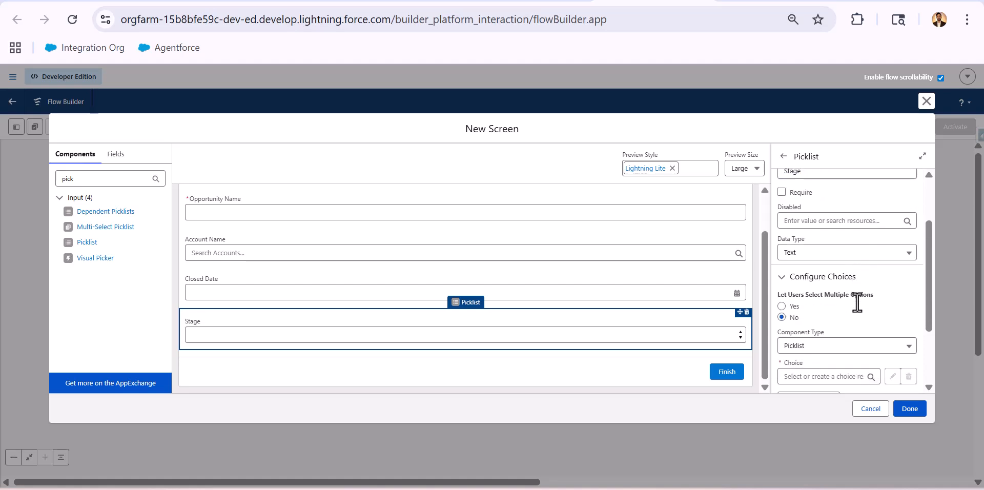
pyautogui.scroll(-1, 856, 302)
pyautogui.scroll(-2, 858, 308)
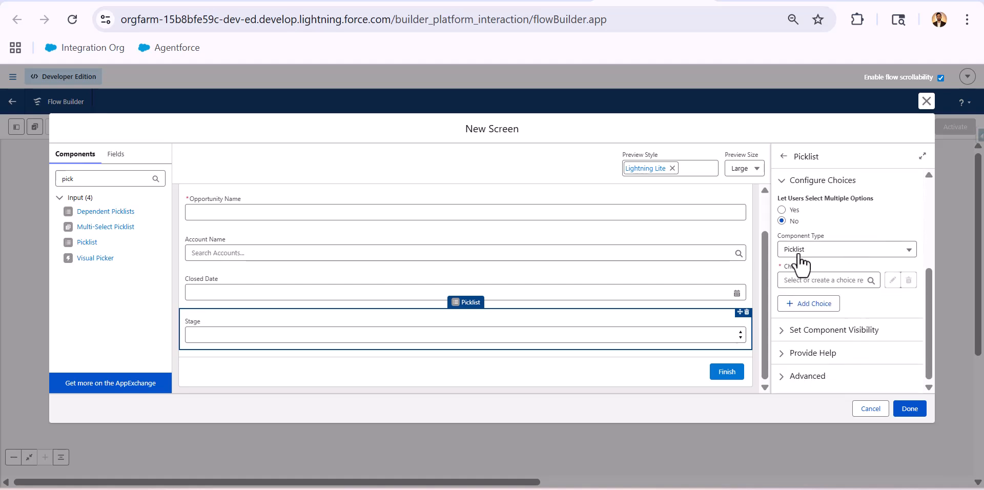
pyautogui.click(836, 279)
pyautogui.click(840, 260)
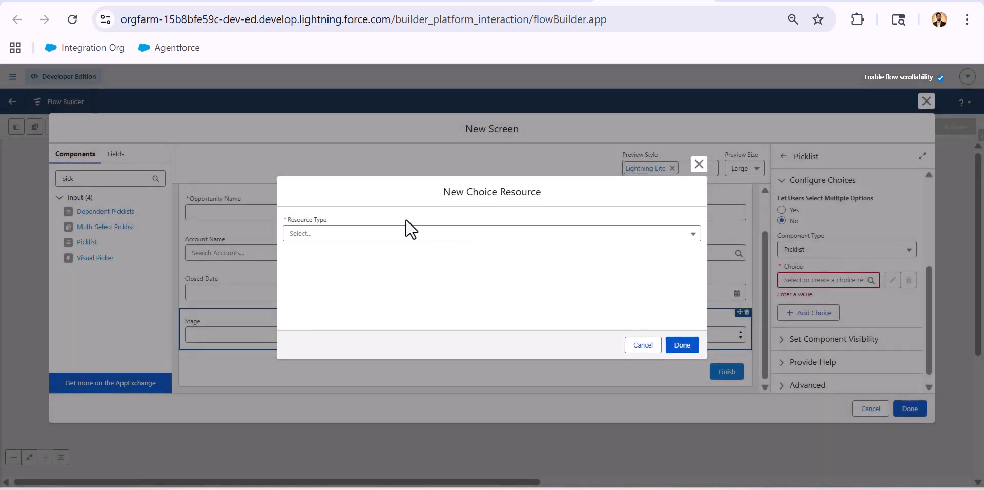
pyautogui.click(399, 237)
pyautogui.click(373, 323)
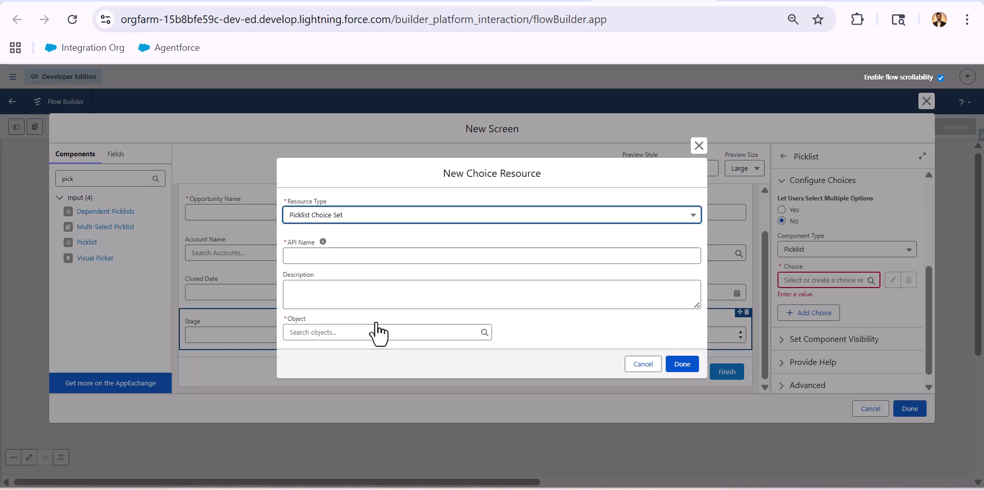
pyautogui.click(342, 258)
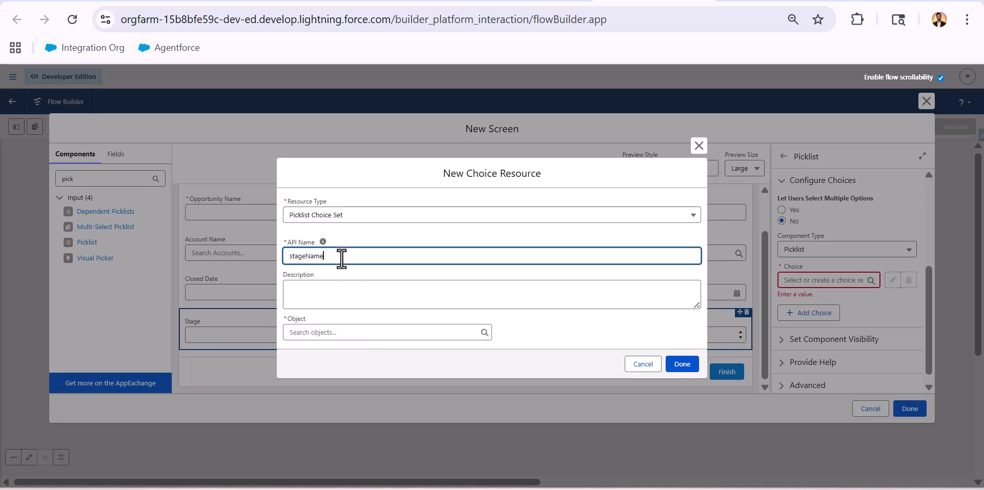
pyautogui.write('stageNameChoic')
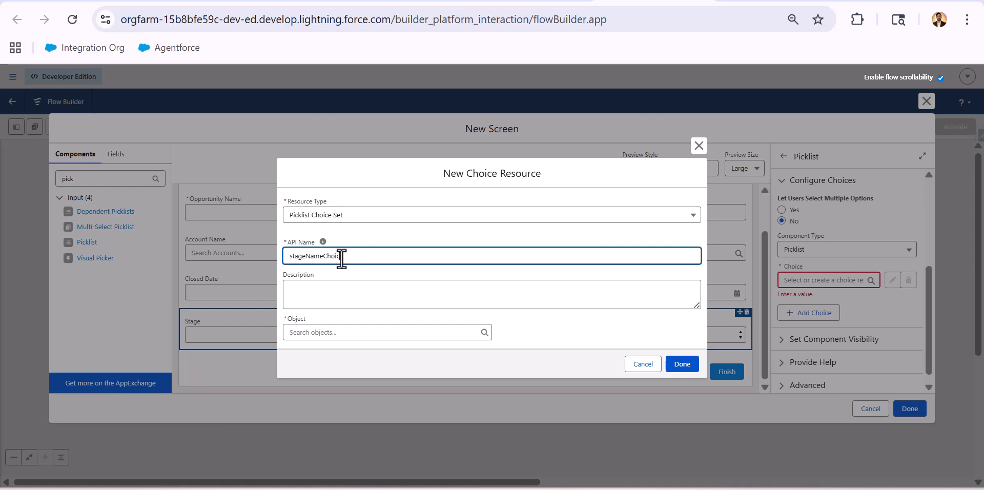
pyautogui.write('e')
# Step: Base the choice set on the Opportunity object's StageName field with data type Picklist, and save the resource
pyautogui.click(369, 333)
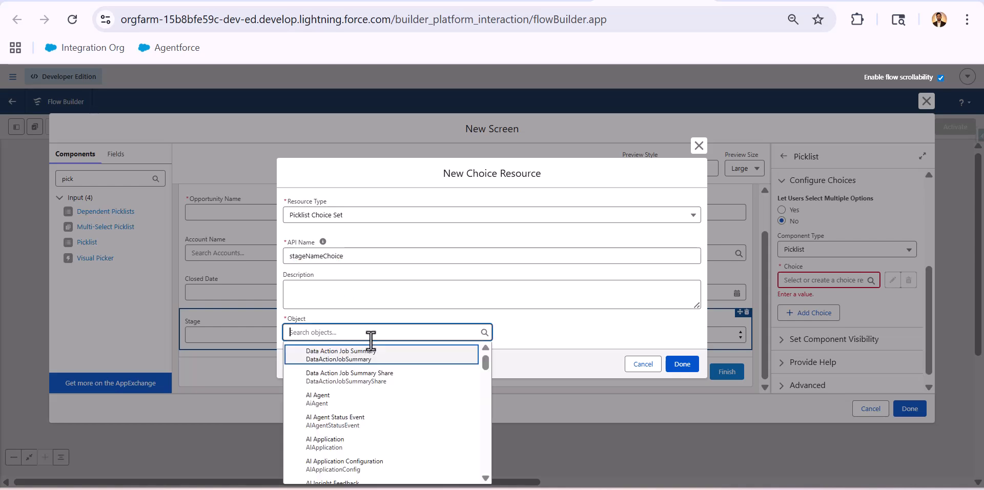
pyautogui.write('opp')
pyautogui.click(367, 359)
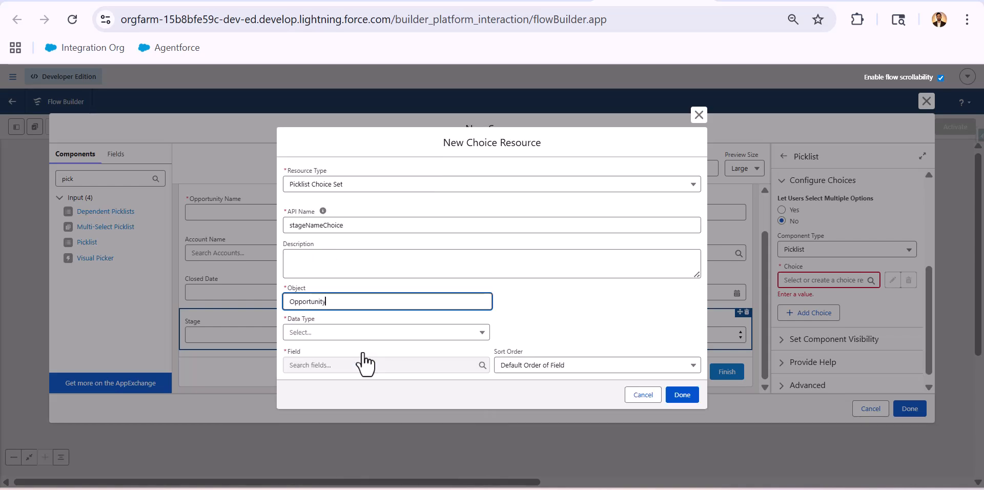
pyautogui.click(395, 333)
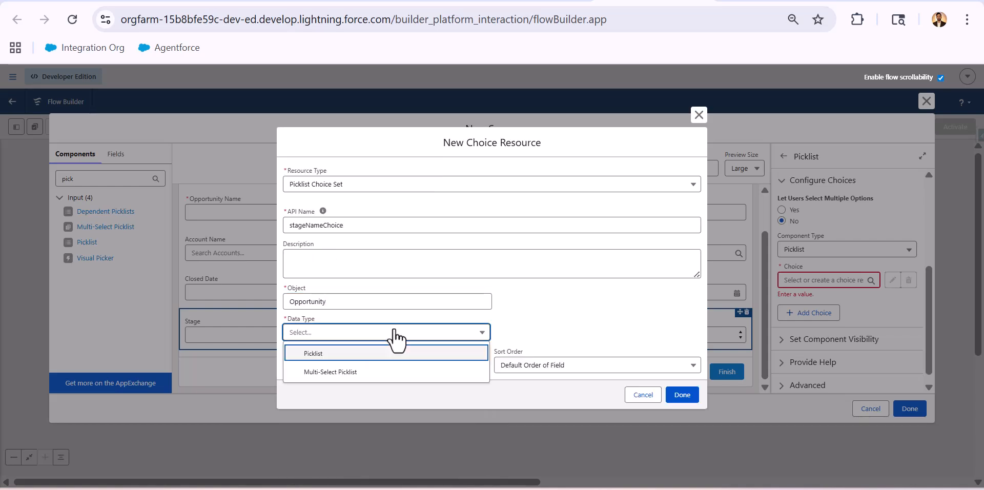
pyautogui.click(347, 352)
pyautogui.click(364, 366)
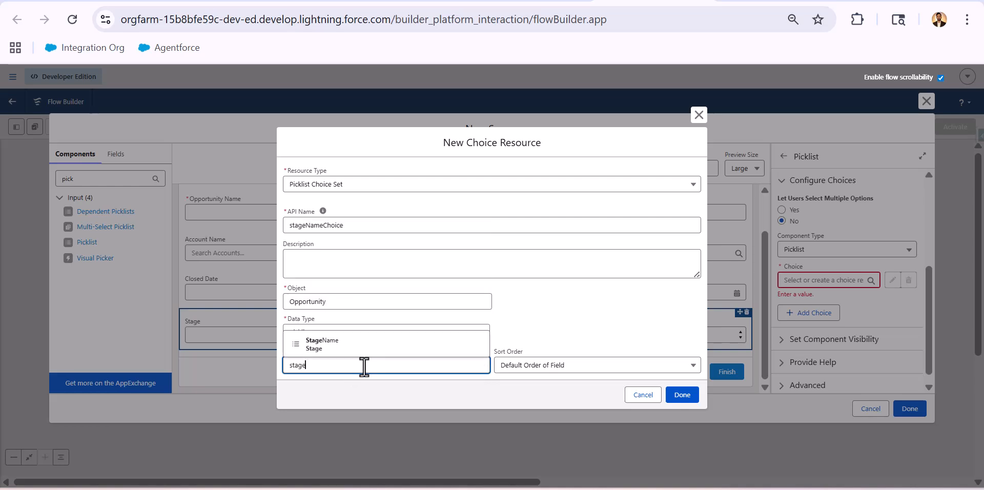
pyautogui.click(352, 350)
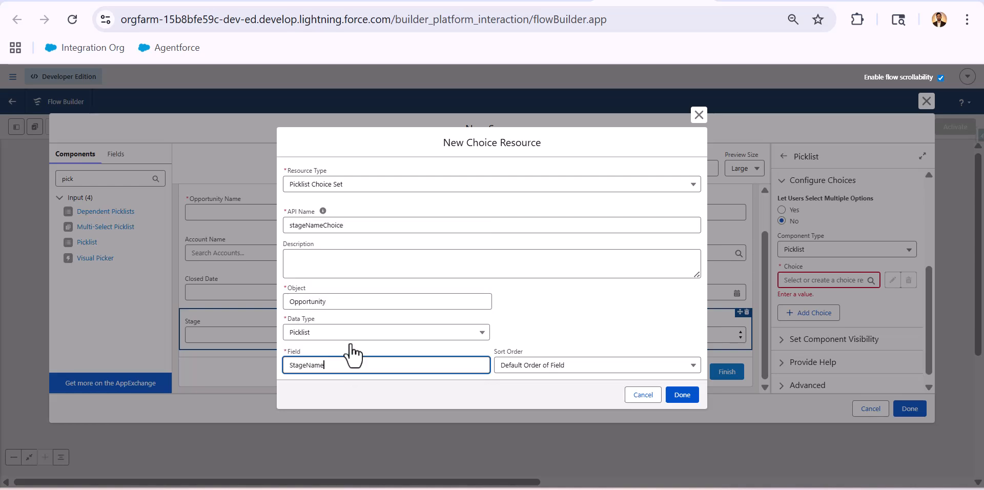
pyautogui.click(684, 398)
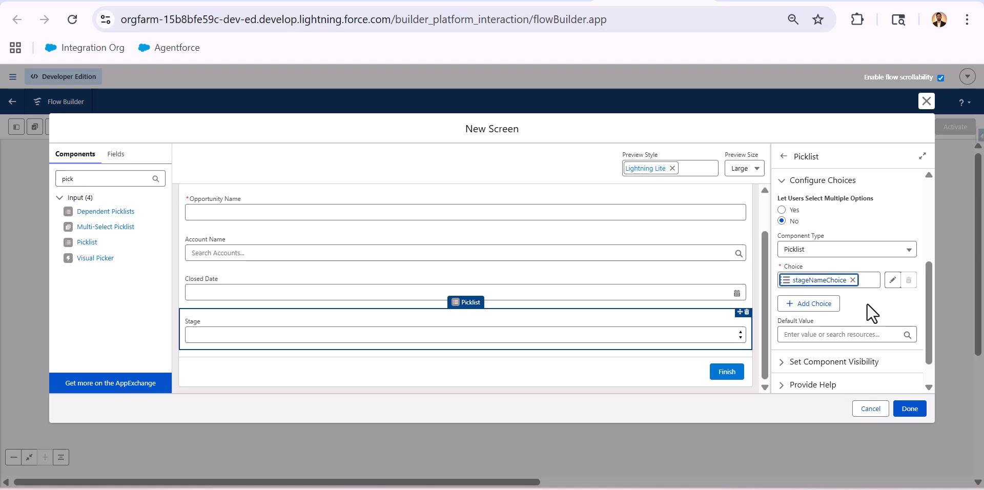
# Step: Try the Stage picklist above Closed Date on the screen, and move Closed Date back above Stage
pyautogui.moveTo(459, 345); pyautogui.dragTo(461, 279)
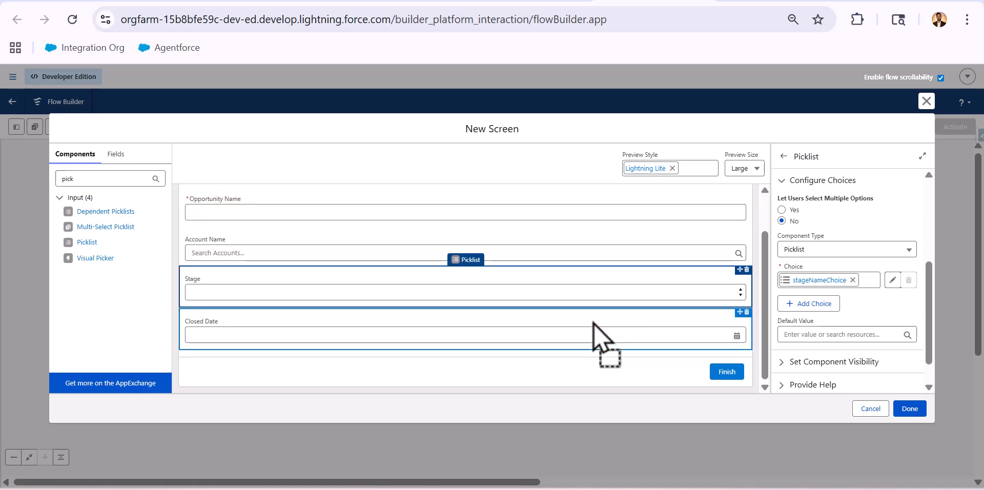
pyautogui.moveTo(490, 321); pyautogui.dragTo(492, 296)
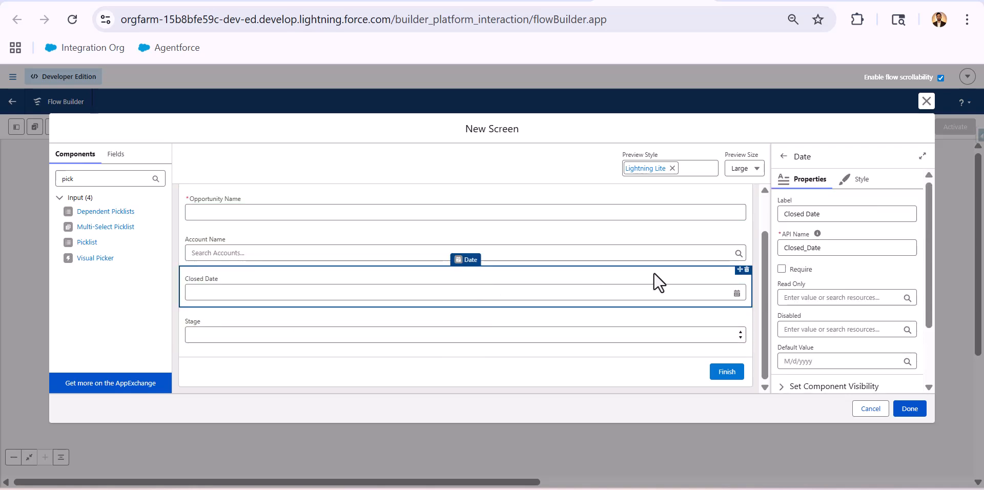
# Step: Make the Closed Date and Stage fields required on the Create Opportunity screen
pyautogui.click(781, 269)
pyautogui.click(595, 334)
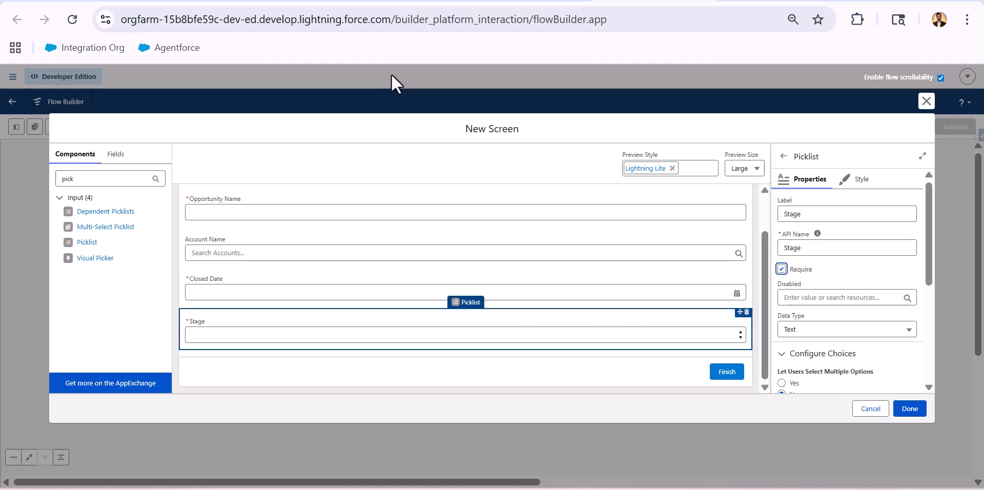
# Step: Search the components for "togg" and add a Toggle component below the Stage picklist
pyautogui.click(84, 178)
pyautogui.press('BackSpace')
pyautogui.press('BackSpace')
pyautogui.press('BackSpace')
pyautogui.press('BackSpace')
pyautogui.write('tog')
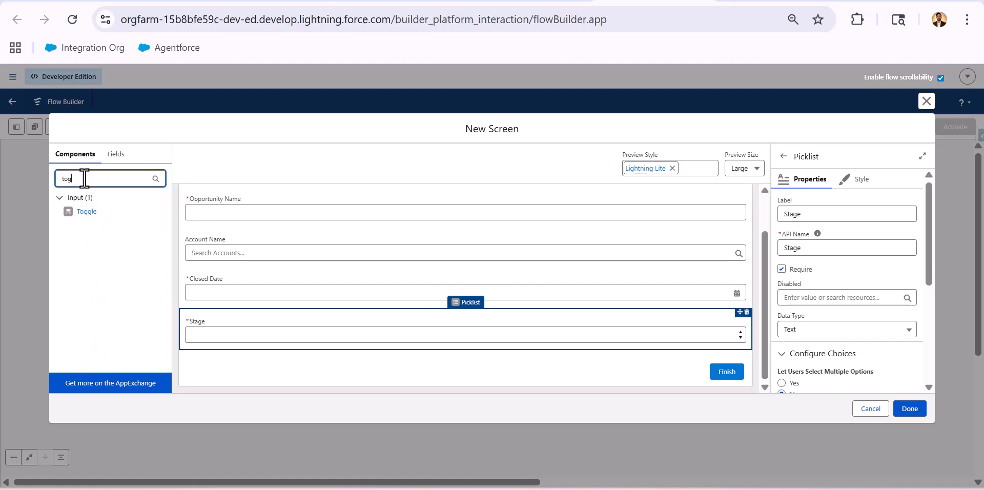
pyautogui.write('g')
pyautogui.click(87, 211)
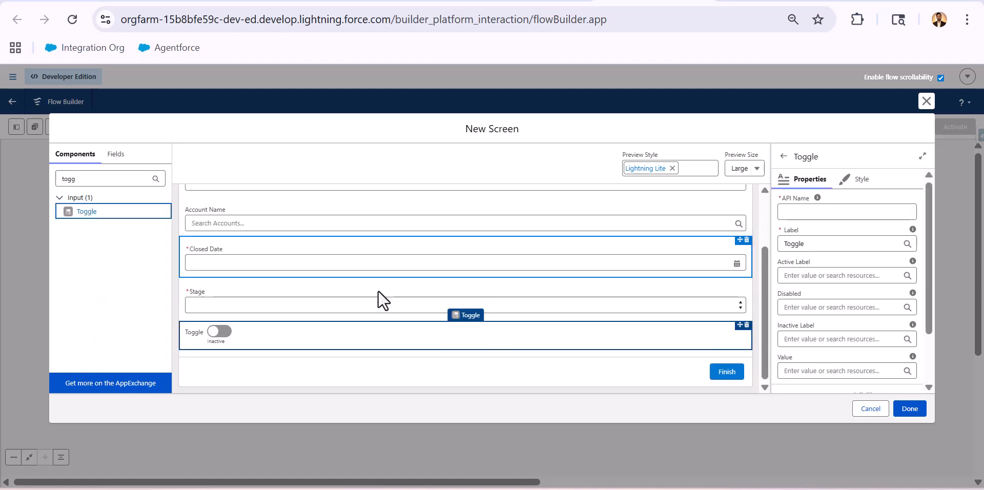
# Step: Set the toggle's API name to ExpediteOpportunity
pyautogui.click(852, 205)
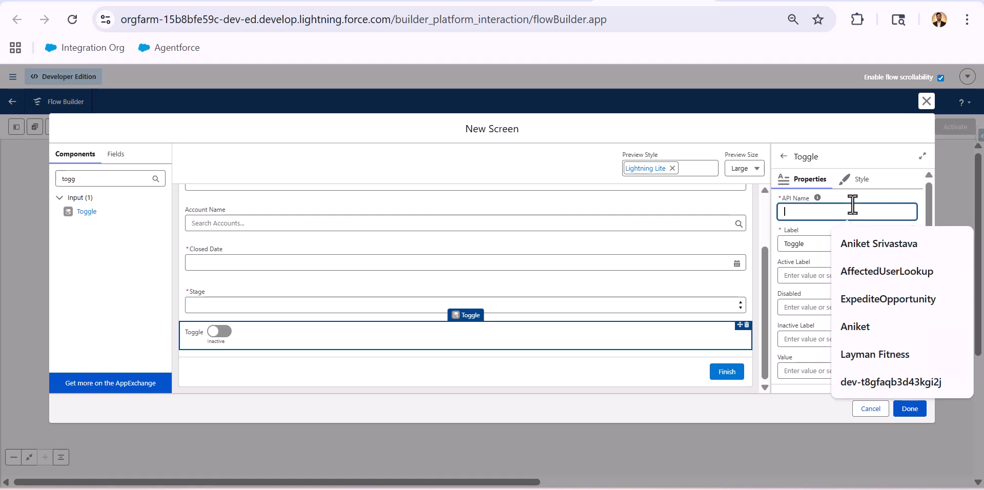
pyautogui.write('Expedi')
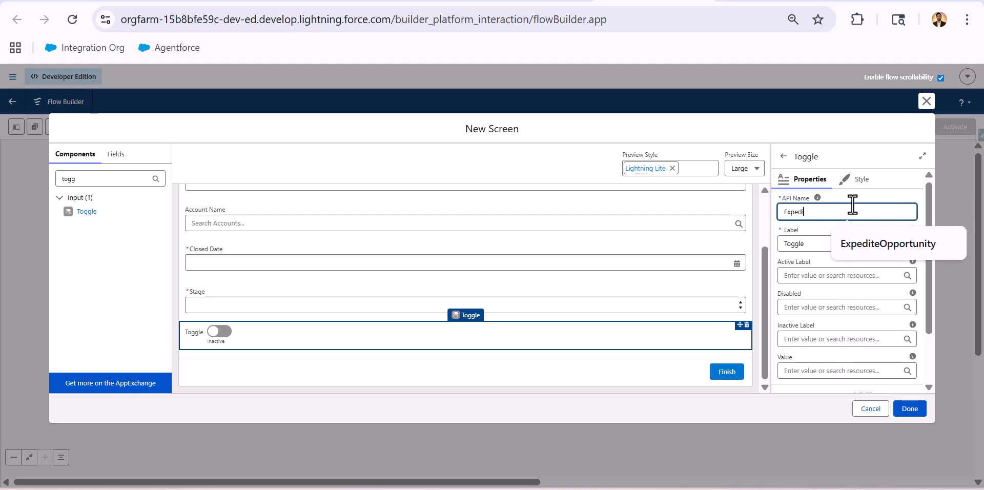
pyautogui.write('te')
pyautogui.click(872, 229)
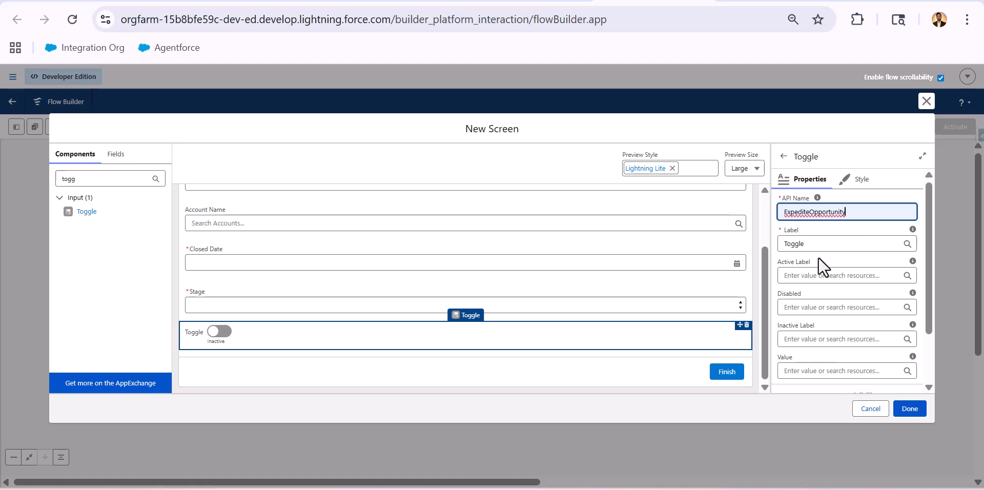
# Step: Label the toggle "Expedite Opportunity?", reusing the copied API name as the base text
pyautogui.click(824, 262)
pyautogui.doubleClick(855, 212)
pyautogui.hotkey('ctrl', 'c')
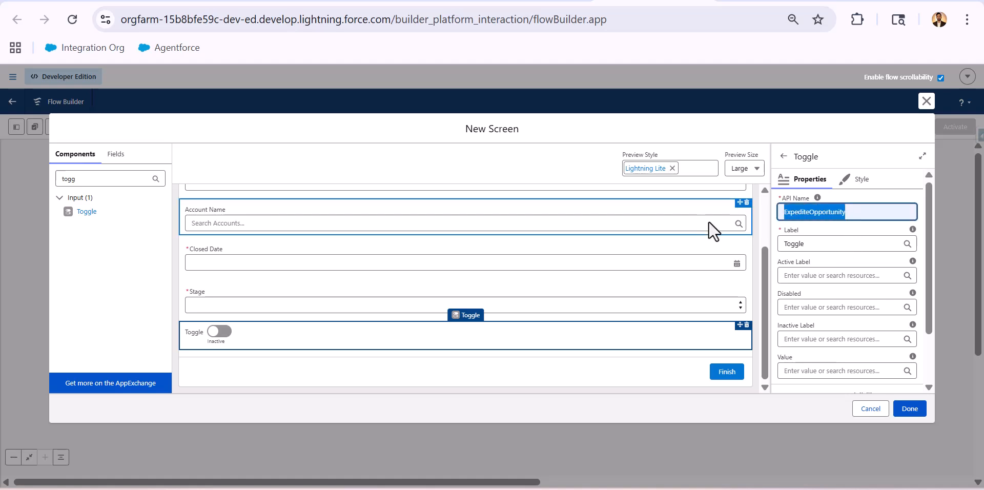
pyautogui.click(818, 245)
pyautogui.hotkey('ctrl', 'a')
pyautogui.hotkey('ctrl', 'v')
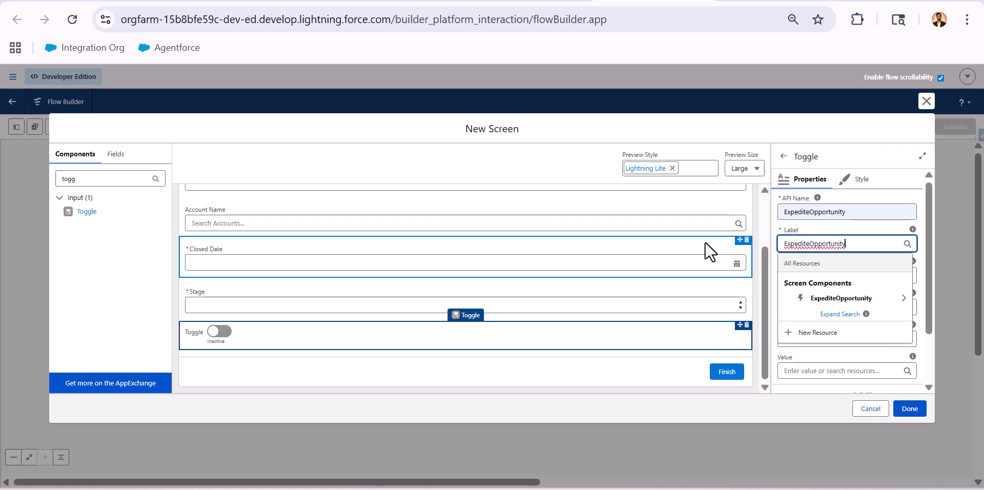
pyautogui.click(808, 244)
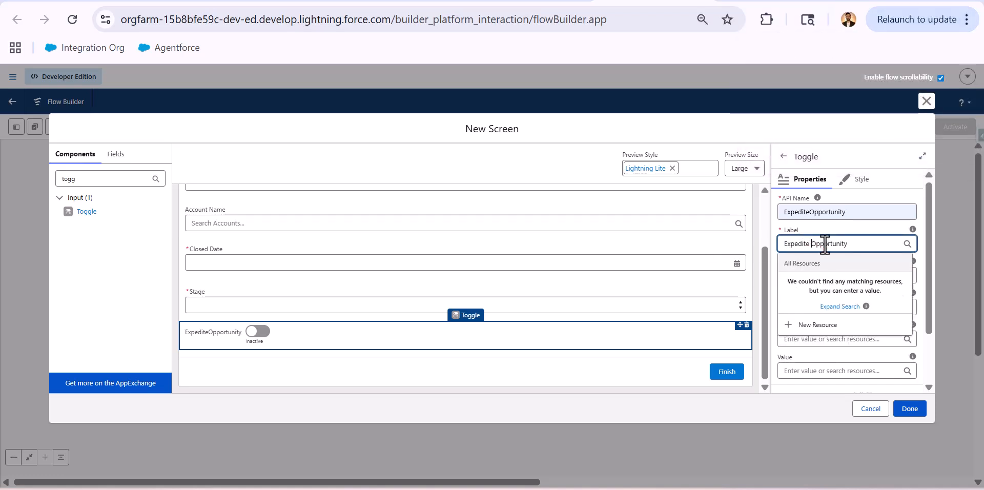
pyautogui.write('?')
pyautogui.click(860, 228)
pyautogui.scroll(-1, 847, 289)
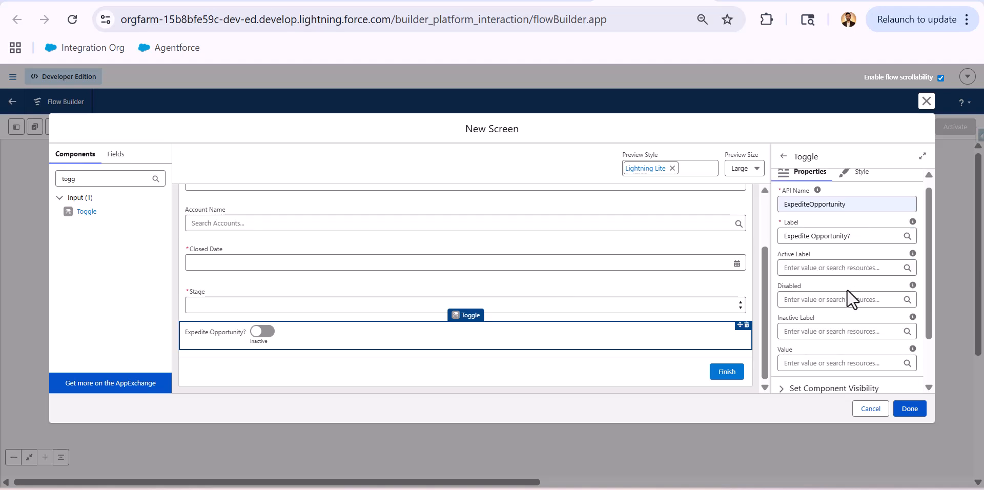
# Step: Set the toggle's active label to "Yes" and its inactive label to "No"
pyautogui.click(843, 266)
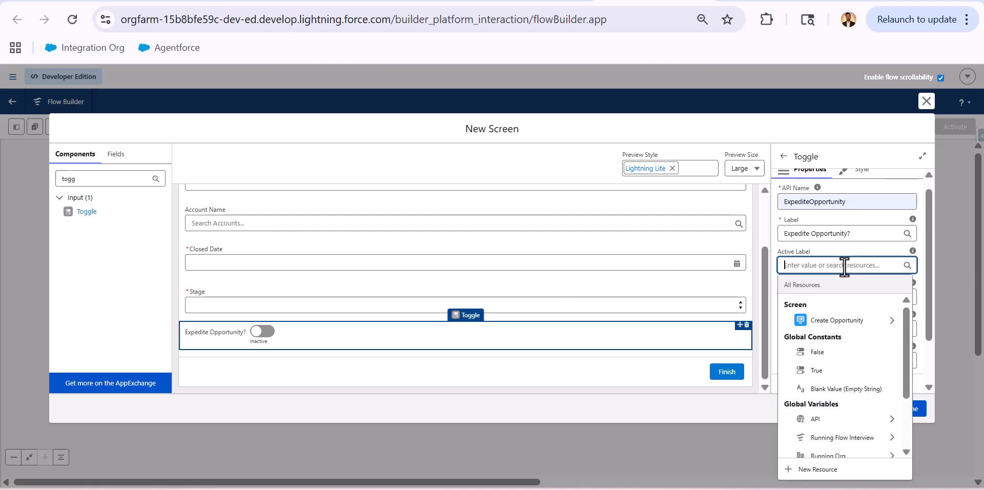
pyautogui.click(877, 254)
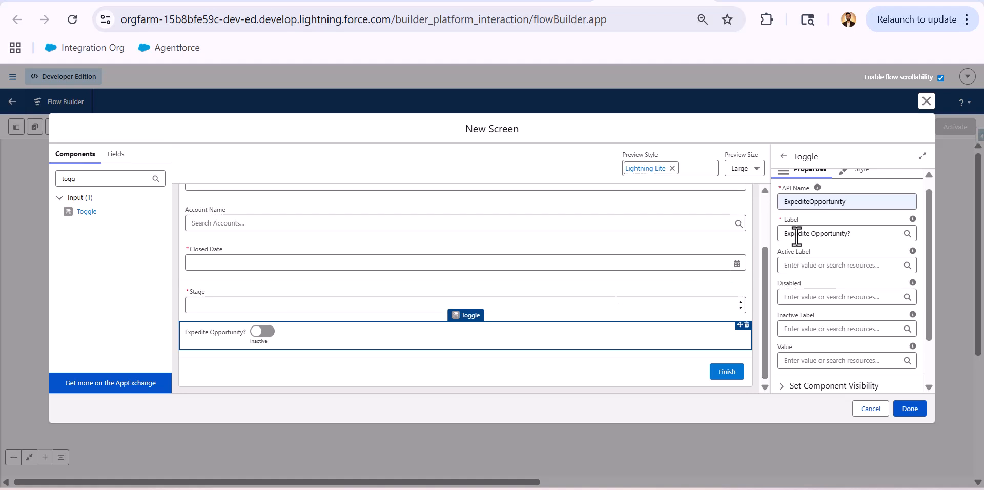
pyautogui.click(812, 265)
pyautogui.write('Yes')
pyautogui.click(821, 331)
pyautogui.write('No')
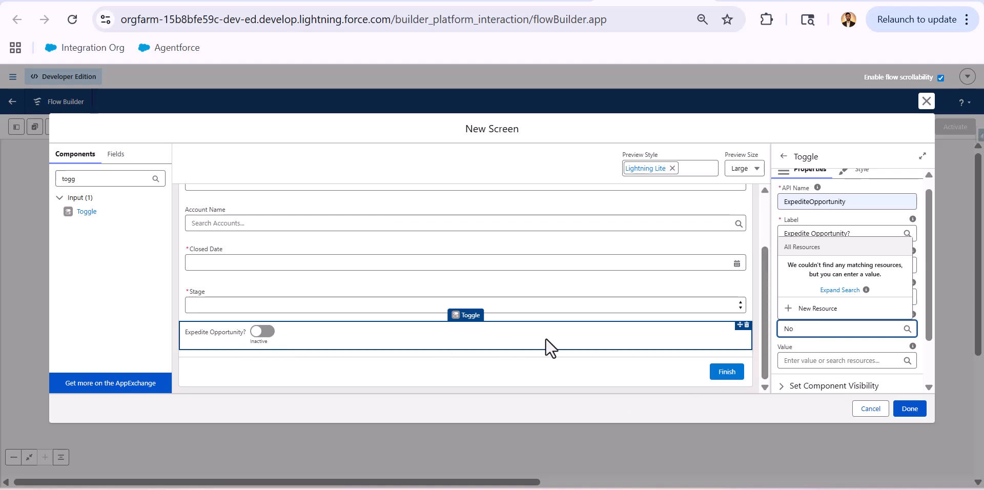
pyautogui.click(636, 367)
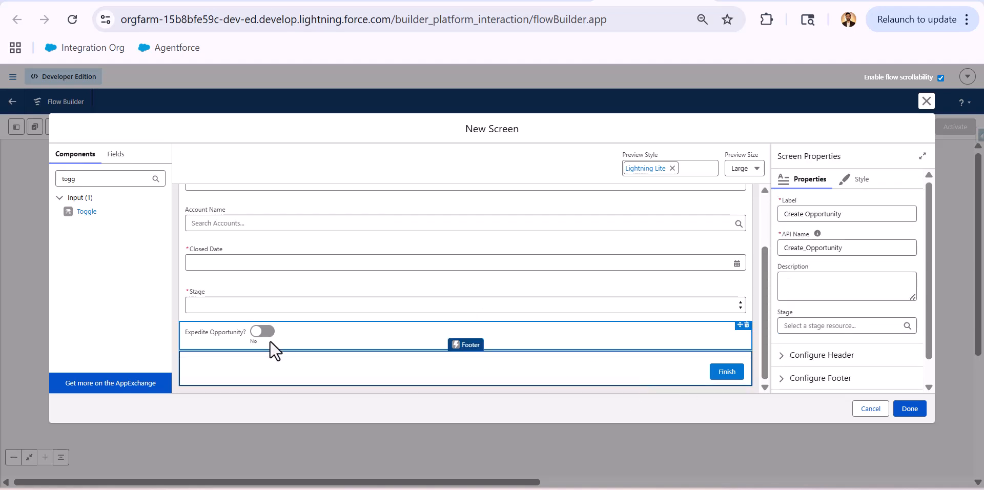
# Step: Look over the Create Opportunity screen's properties and finish the new screen
pyautogui.scroll(-1, 802, 315)
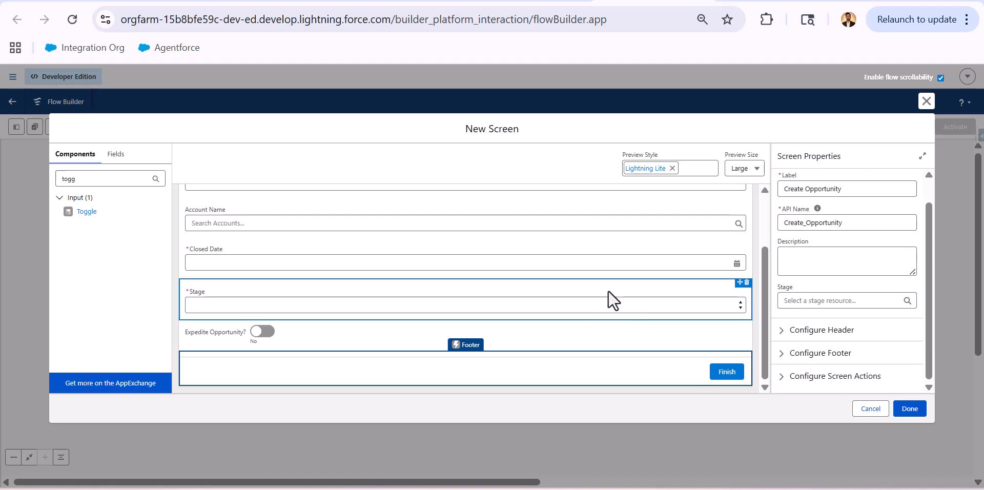
pyautogui.scroll(1, 610, 299)
pyautogui.scroll(-1, 611, 299)
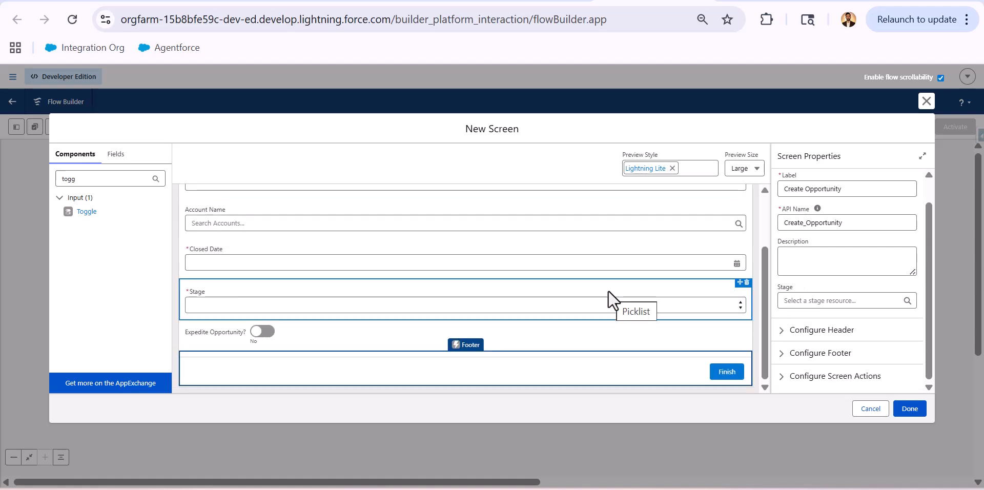
pyautogui.scroll(1, 610, 298)
pyautogui.scroll(-1, 609, 297)
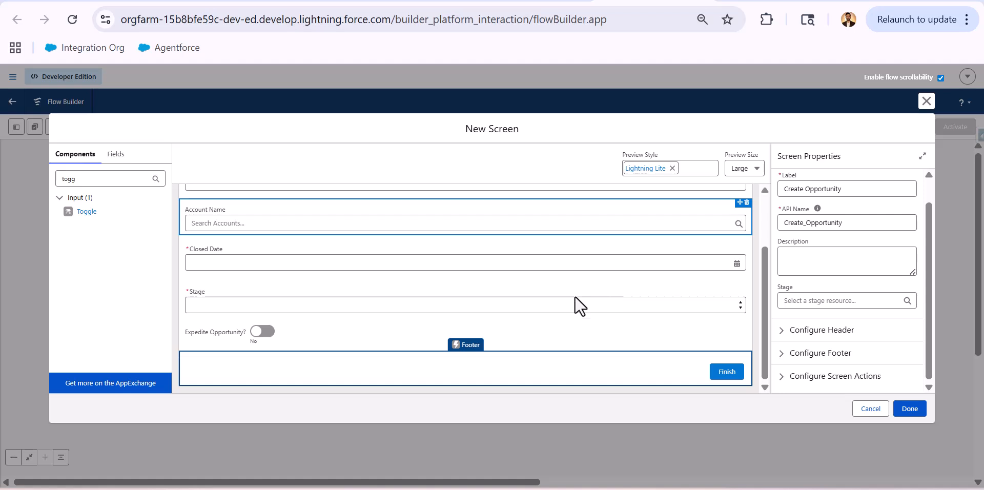
pyautogui.click(909, 408)
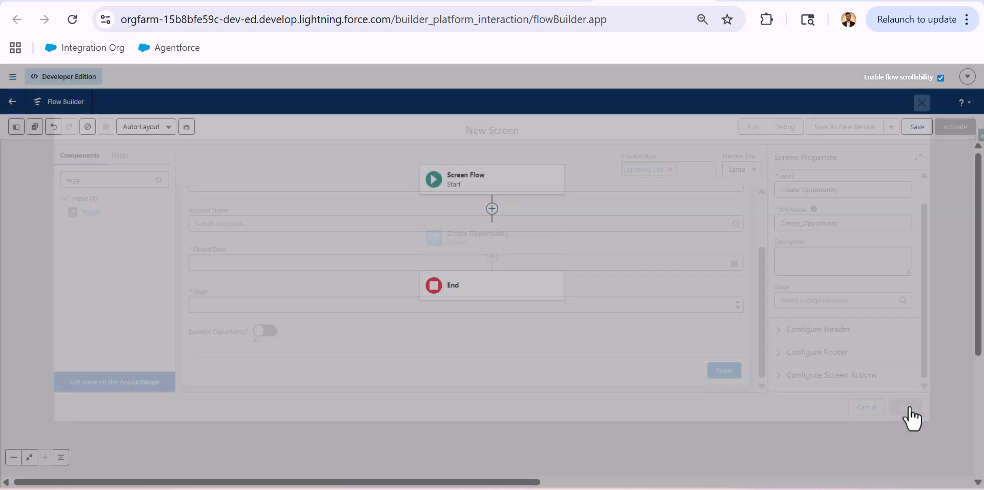
# Step: Save the flow with the label "Create Opportunity" and API name Create_Opportunity
pyautogui.click(920, 135)
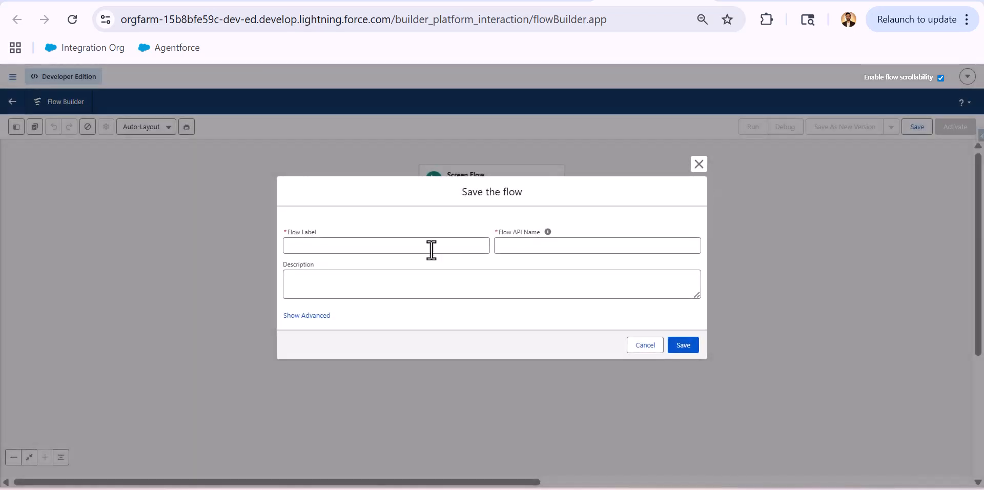
pyautogui.click(395, 252)
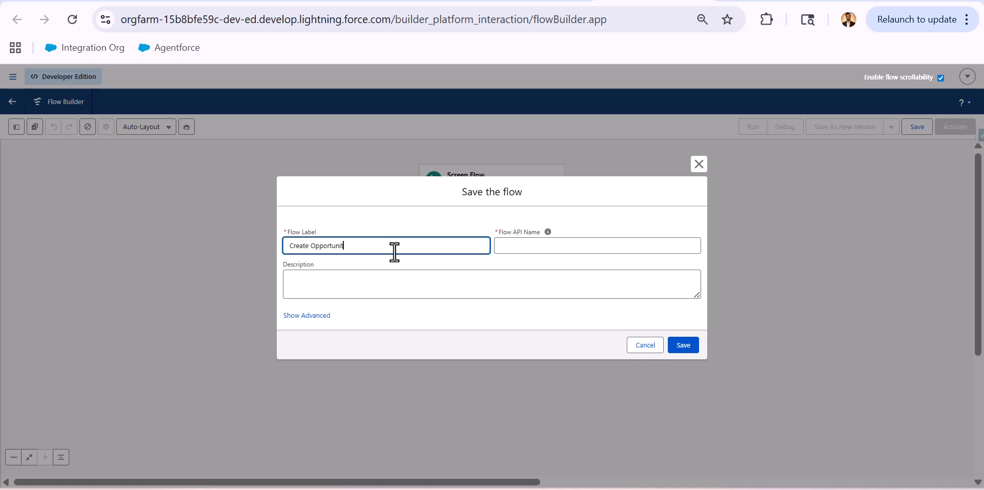
pyautogui.click(557, 269)
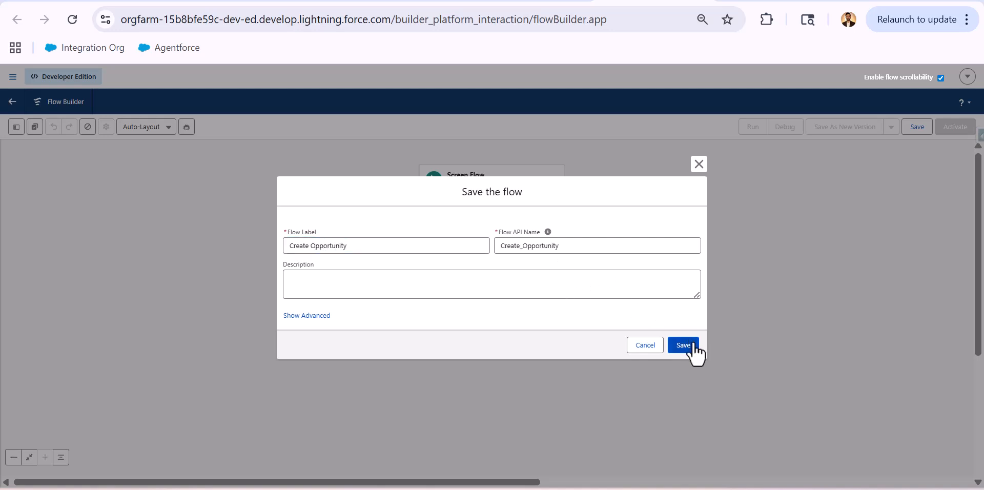
pyautogui.click(684, 346)
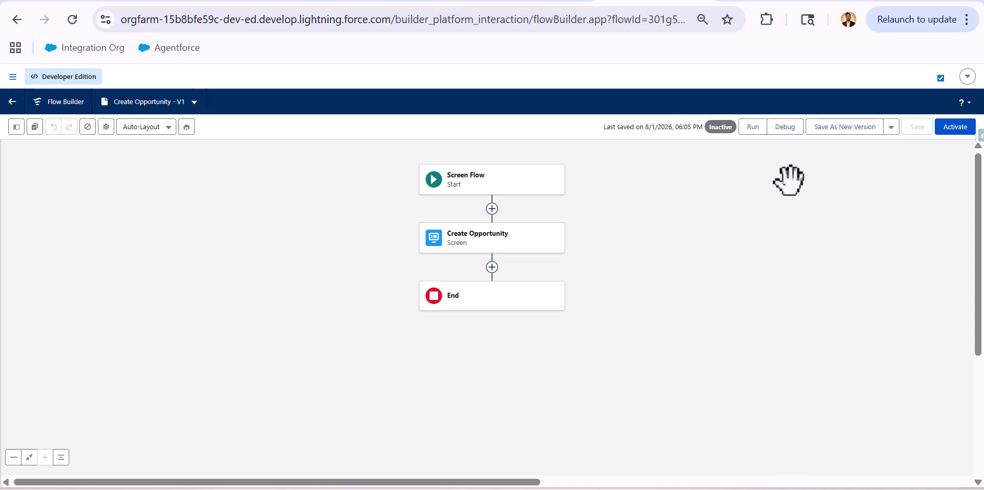
# Step: Run the flow in debug mode and check the Account Name, Closed Date and Stage inputs on its screen
pyautogui.click(785, 129)
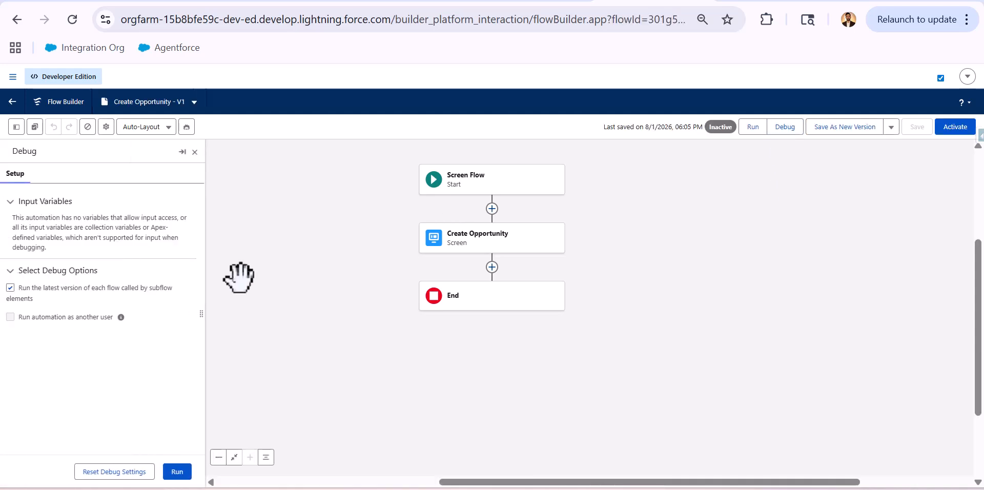
pyautogui.click(177, 471)
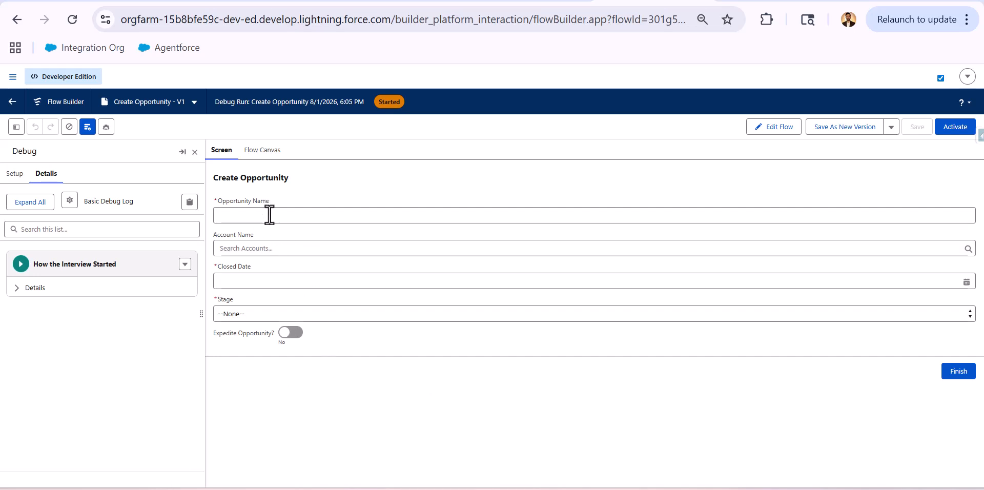
pyautogui.click(275, 248)
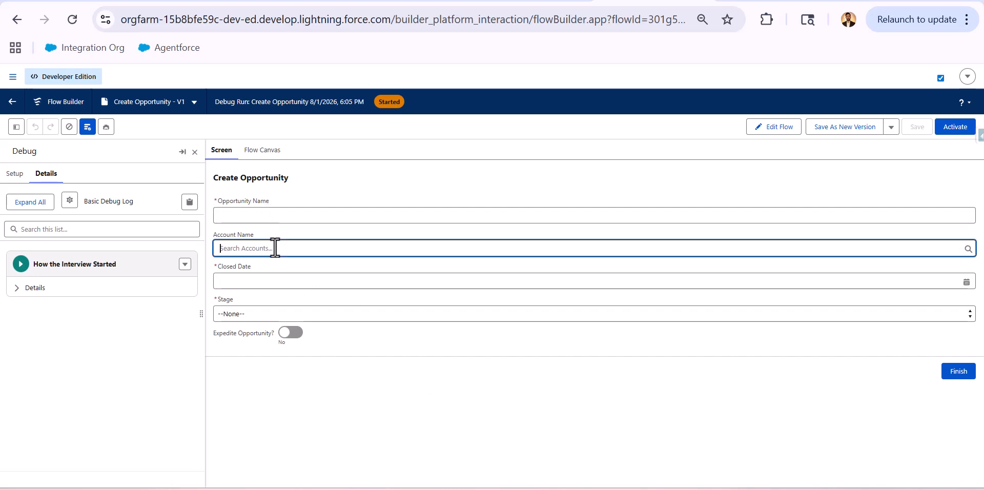
pyautogui.click(312, 433)
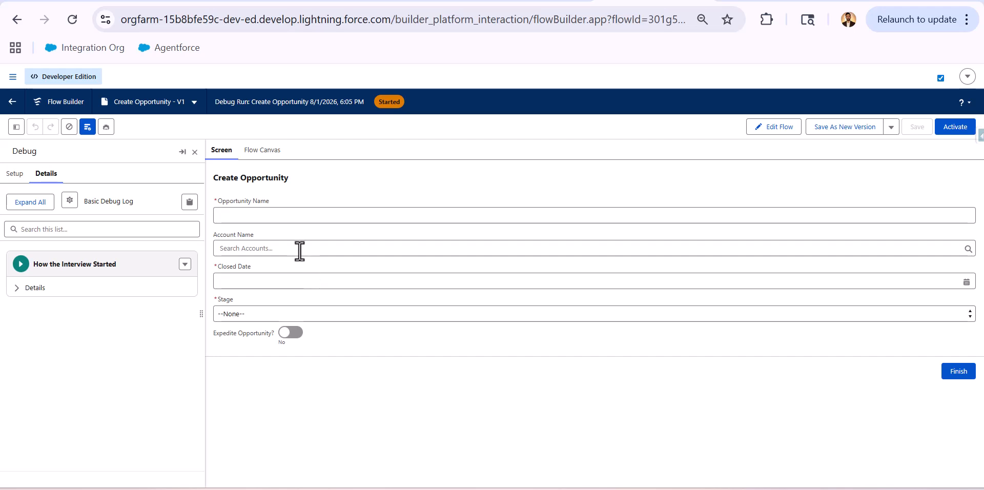
pyautogui.click(300, 249)
pyautogui.click(317, 447)
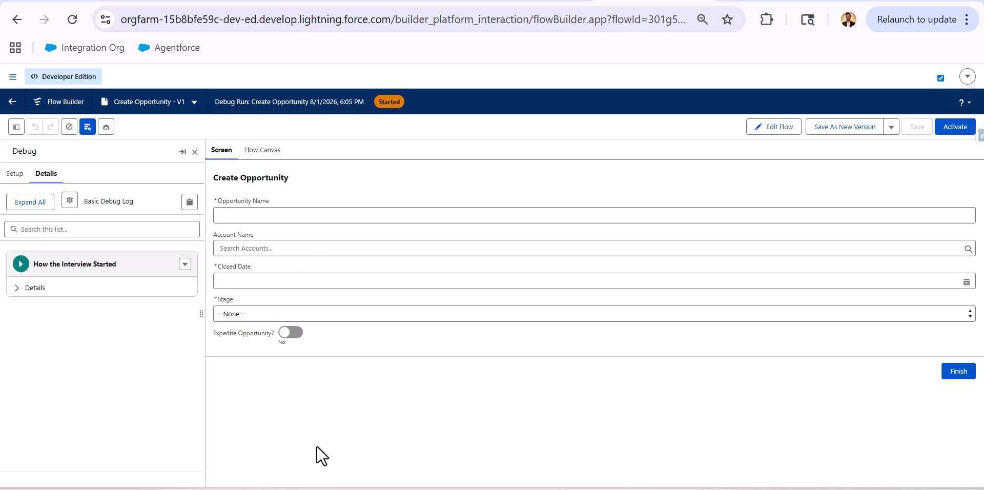
pyautogui.click(266, 282)
pyautogui.click(481, 424)
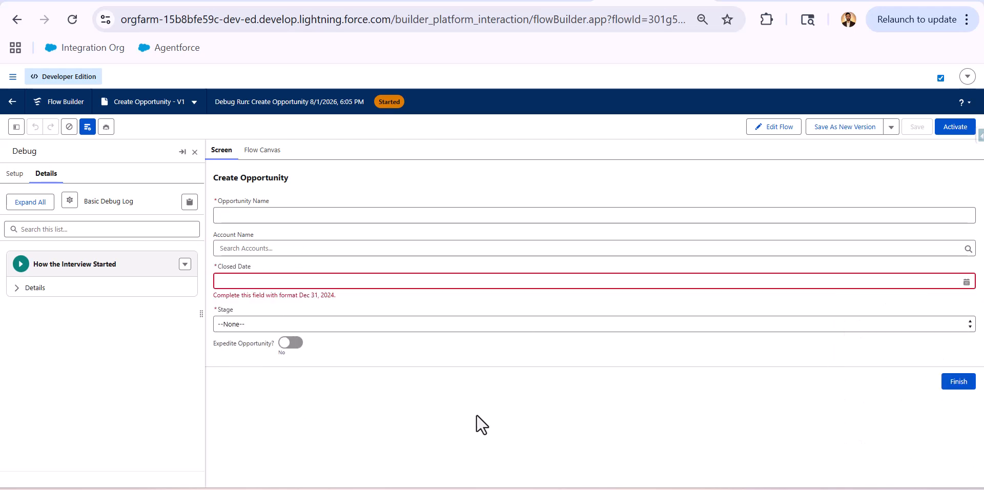
pyautogui.click(445, 328)
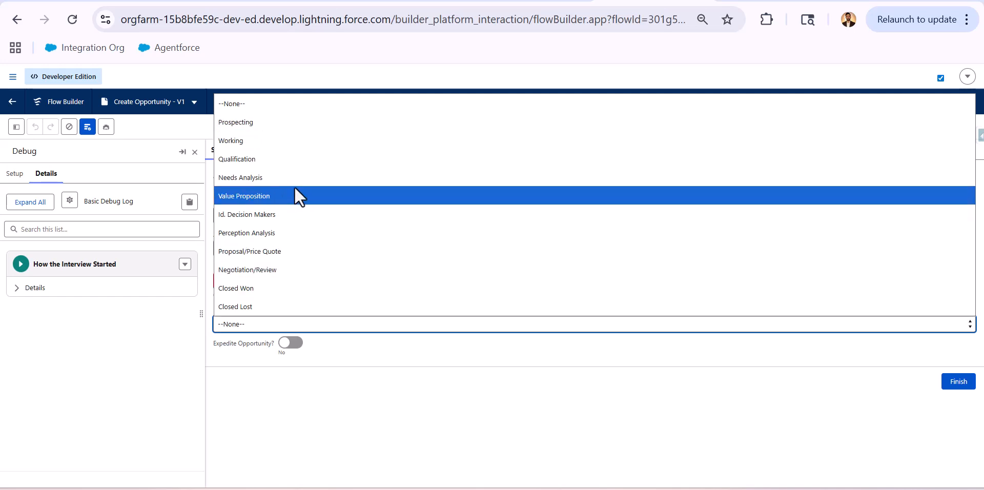
pyautogui.click(369, 413)
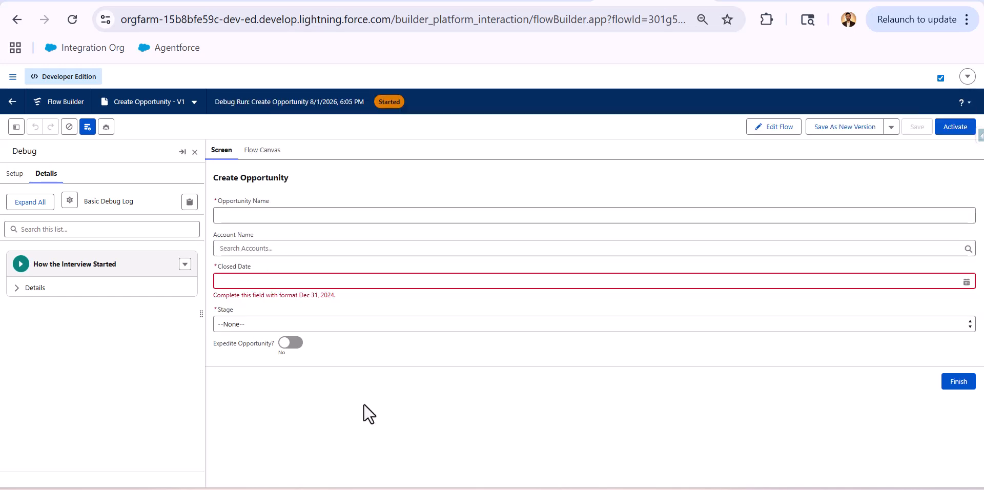
# Step: Return from the debug run to editing the flow and reopen the Create Opportunity screen to review its components
pyautogui.click(783, 132)
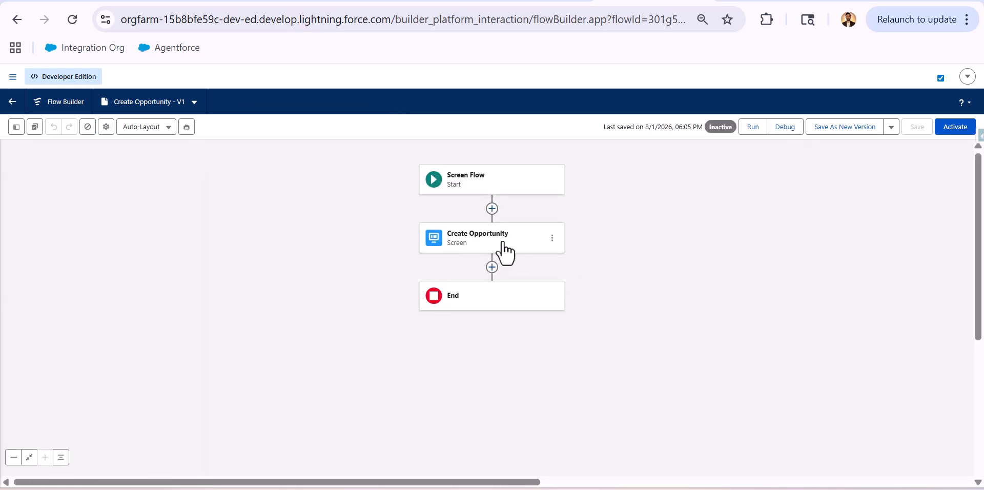
pyautogui.click(491, 238)
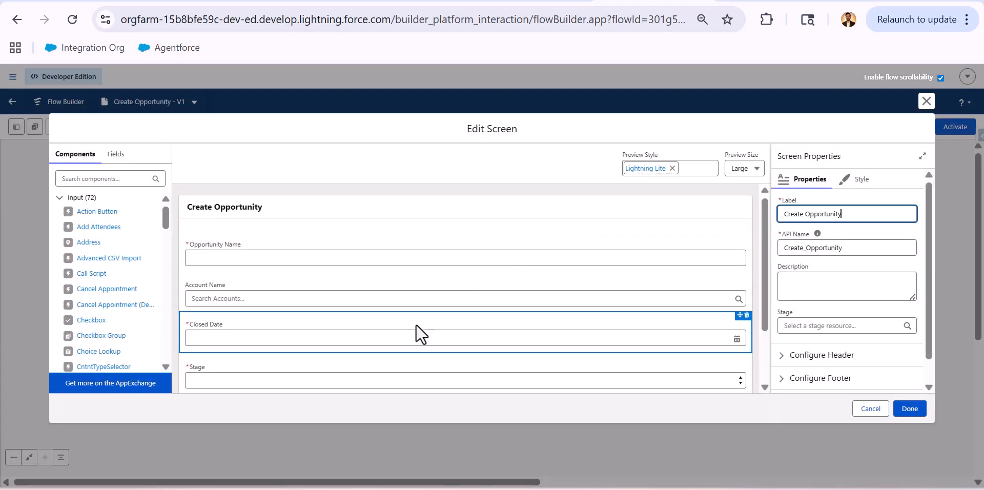
pyautogui.scroll(-3, 417, 328)
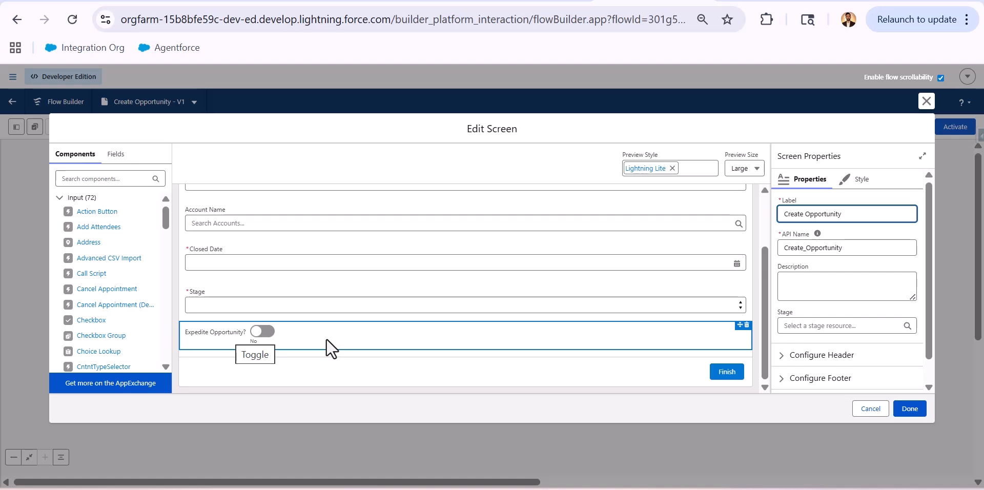
pyautogui.scroll(2, 325, 259)
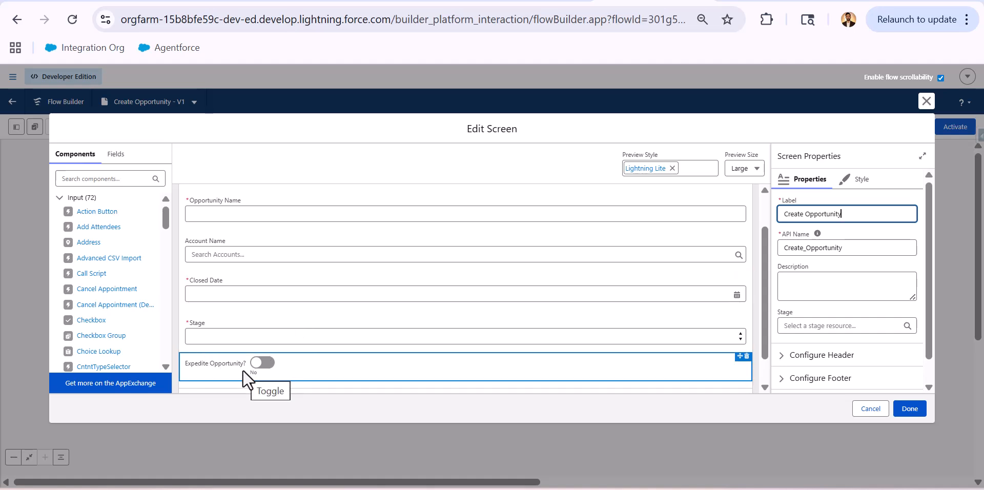
pyautogui.scroll(-1, 451, 292)
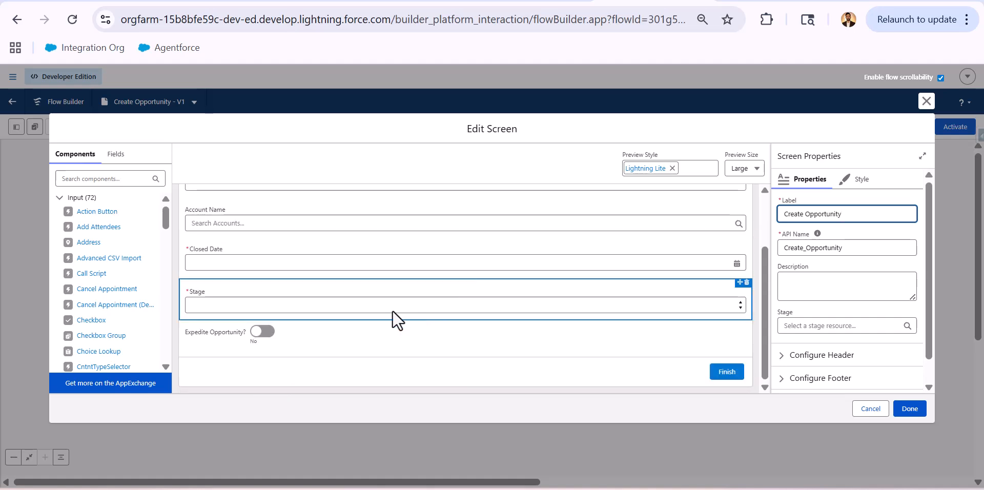
# Step: Set the Expedite Opportunity? toggle's component visibility to display when All Conditions Are Met (AND)
pyautogui.click(395, 344)
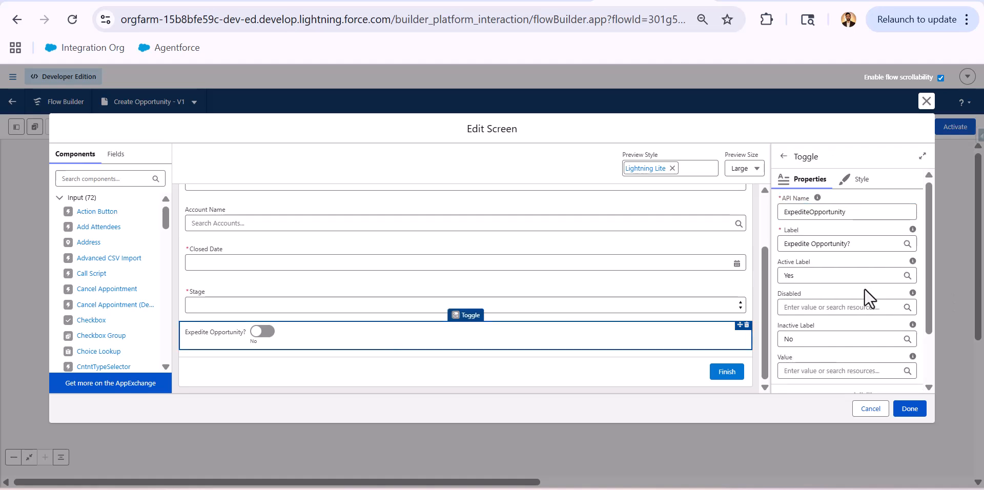
pyautogui.scroll(-2, 864, 288)
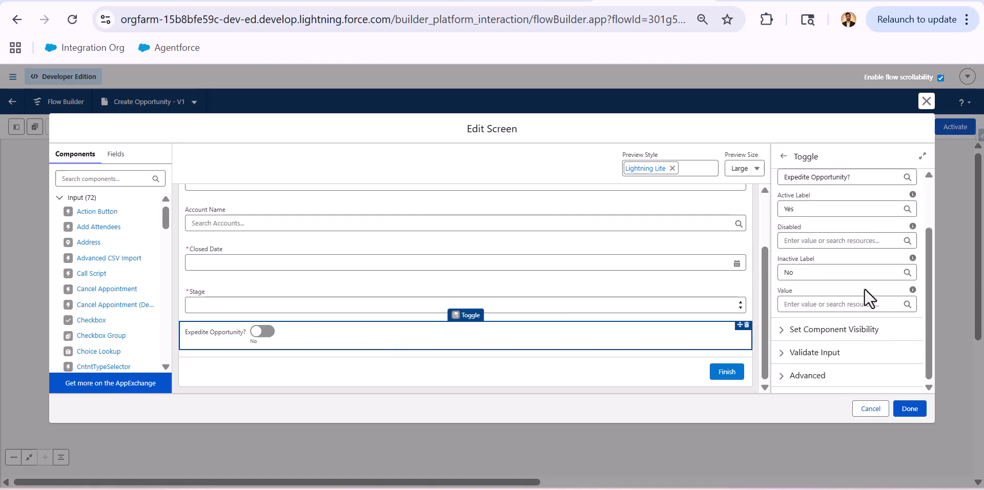
pyautogui.click(782, 333)
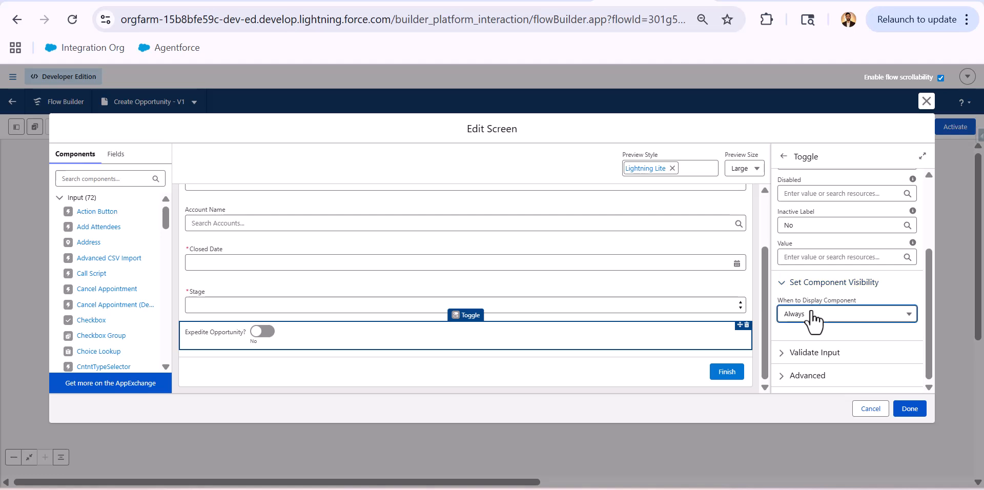
pyautogui.click(812, 316)
pyautogui.click(822, 353)
pyautogui.click(827, 359)
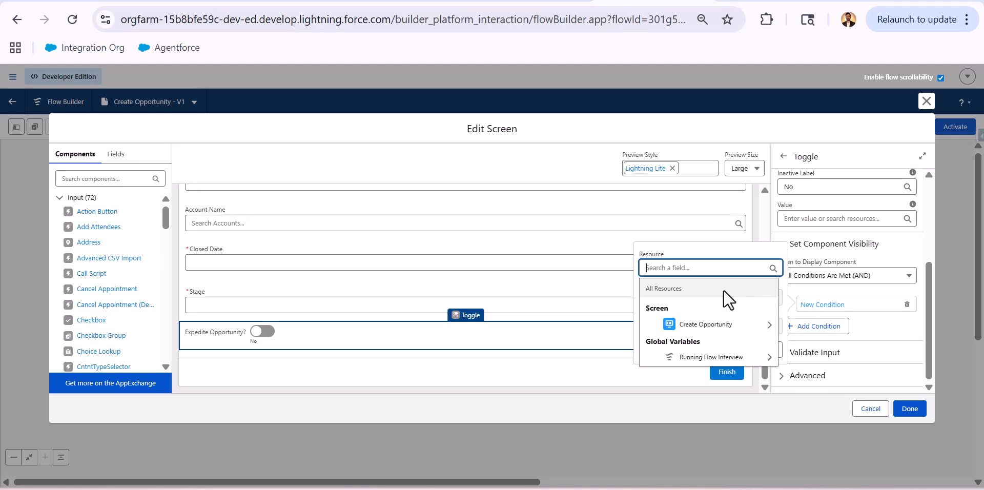
# Step: Define the toggle's visibility condition as Create Opportunity > Account Name > Record ID, operator Is Null, value False
pyautogui.click(715, 327)
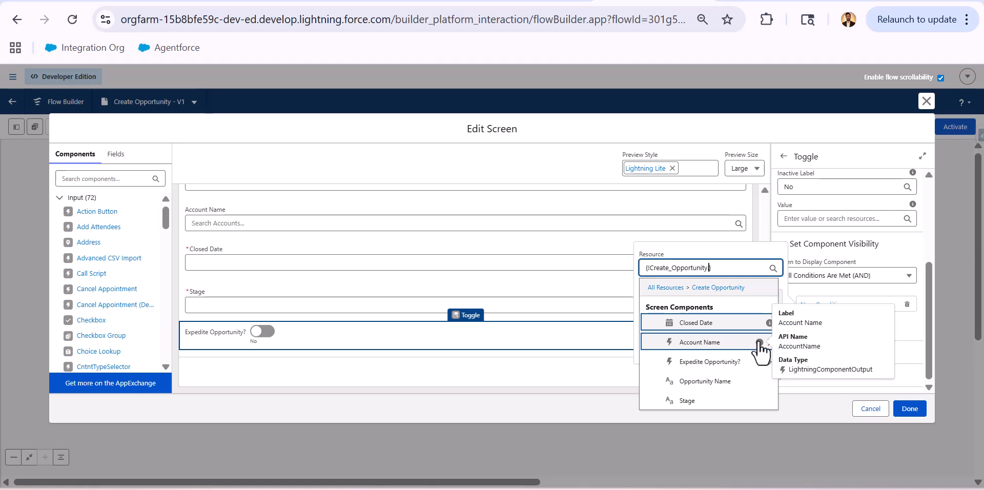
pyautogui.click(735, 343)
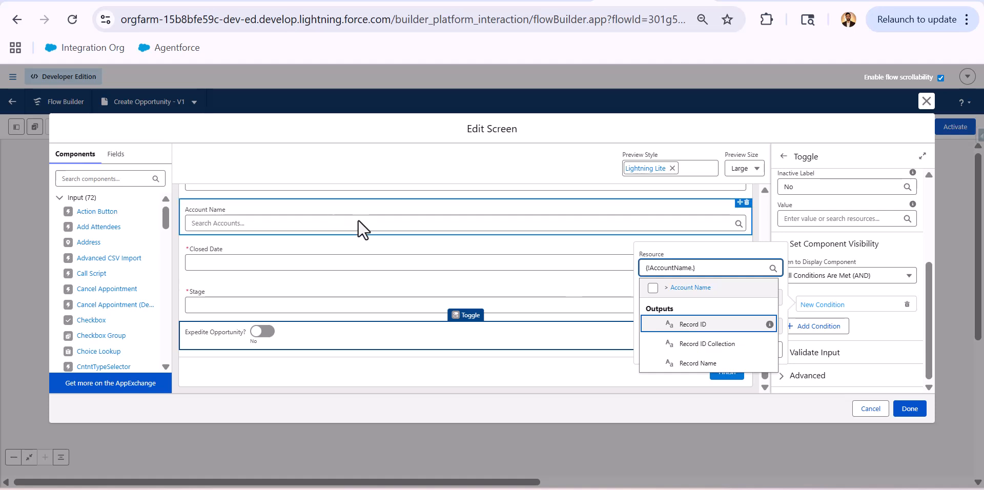
pyautogui.click(695, 325)
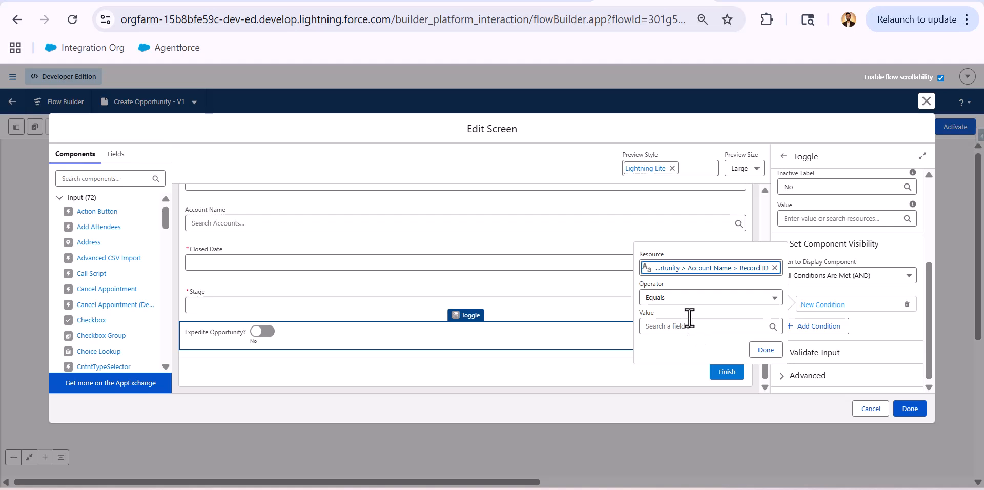
pyautogui.click(683, 302)
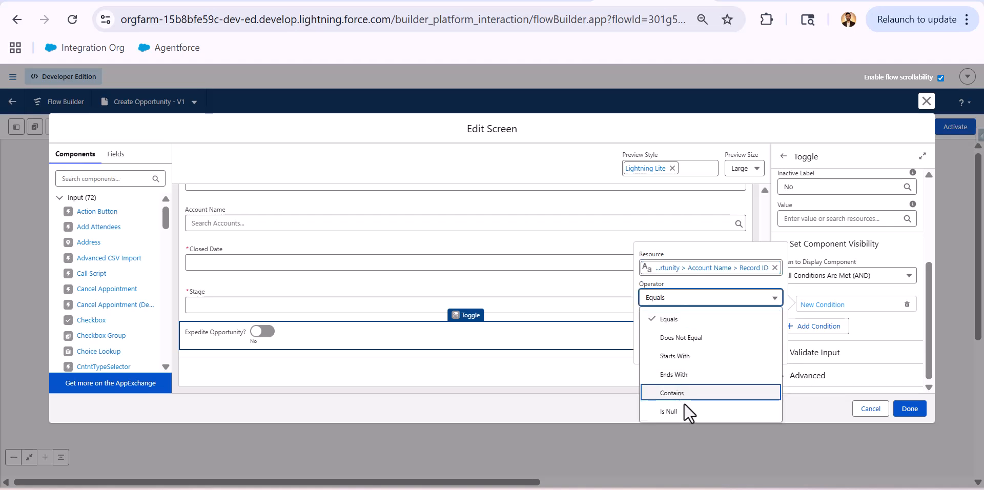
pyautogui.click(685, 412)
pyautogui.click(678, 326)
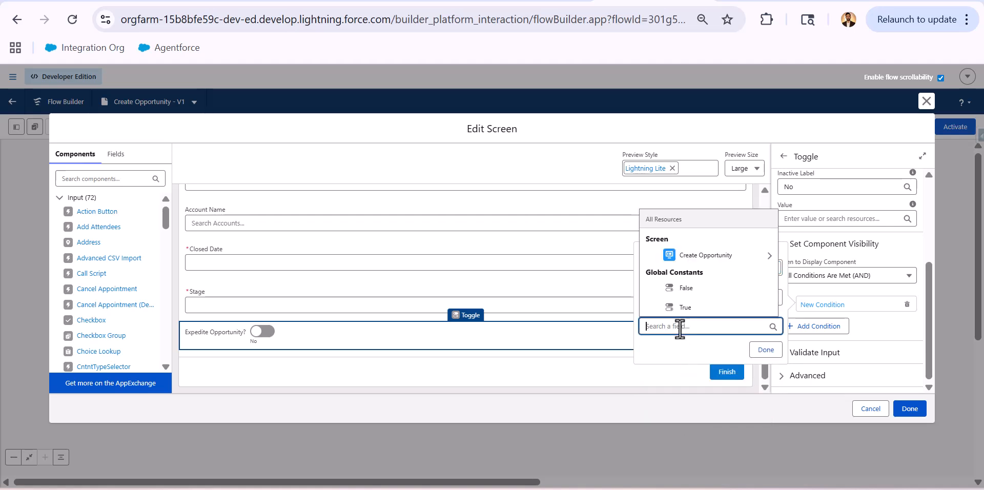
pyautogui.click(686, 288)
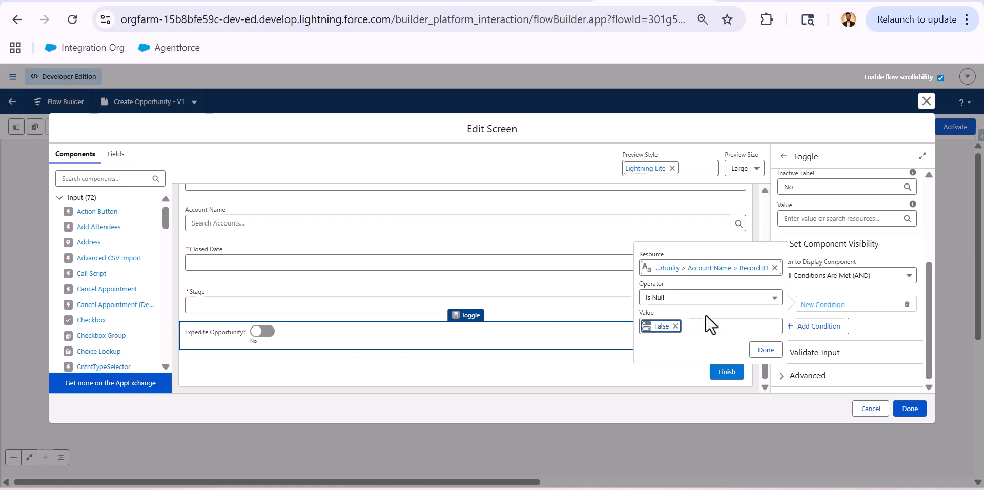
pyautogui.click(767, 351)
# Step: Finish editing the Create Opportunity screen and save the flow
pyautogui.scroll(-1, 890, 340)
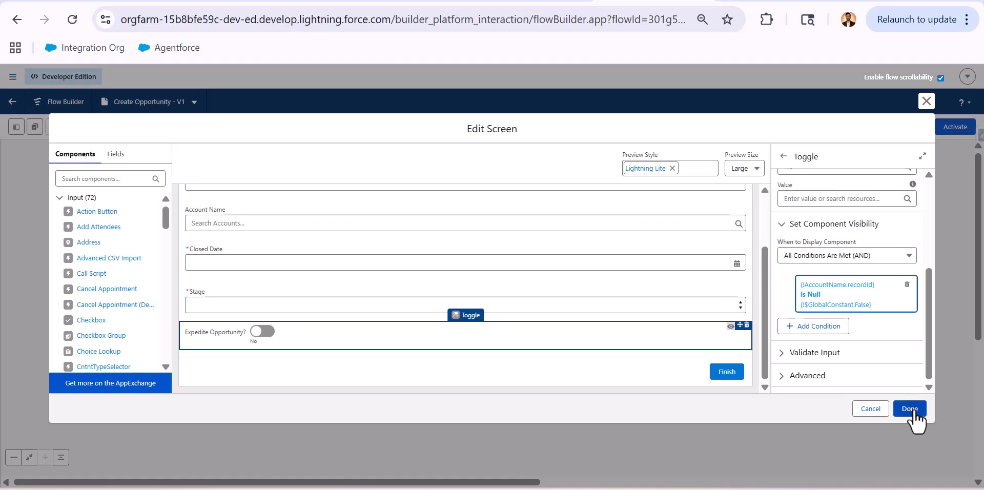
pyautogui.click(909, 408)
pyautogui.click(916, 128)
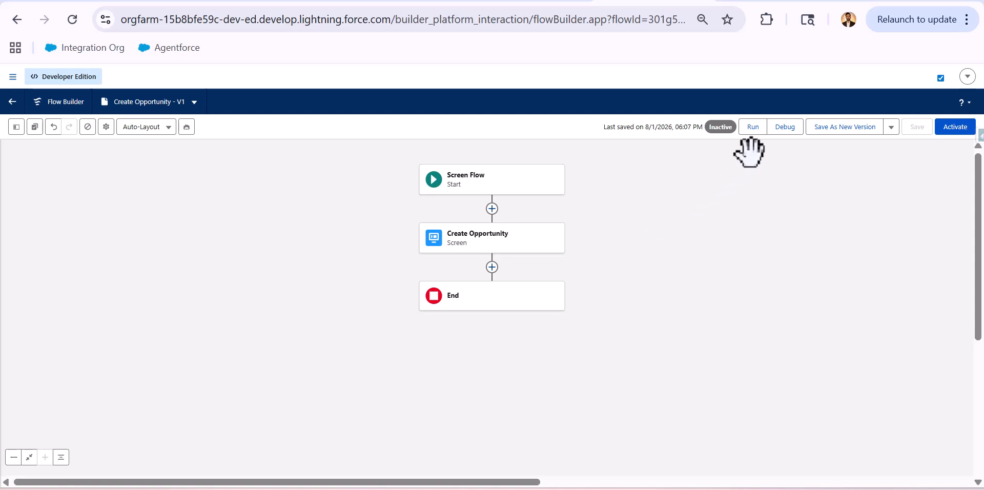
# Step: Debug the flow and test the toggle's visibility by selecting Orange Company as the account and clearing it again
pyautogui.click(784, 128)
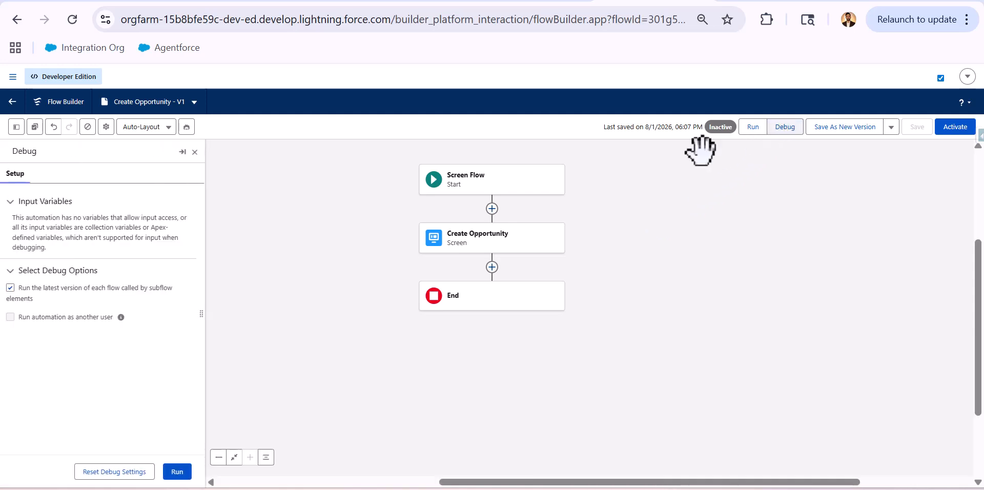
pyautogui.click(177, 472)
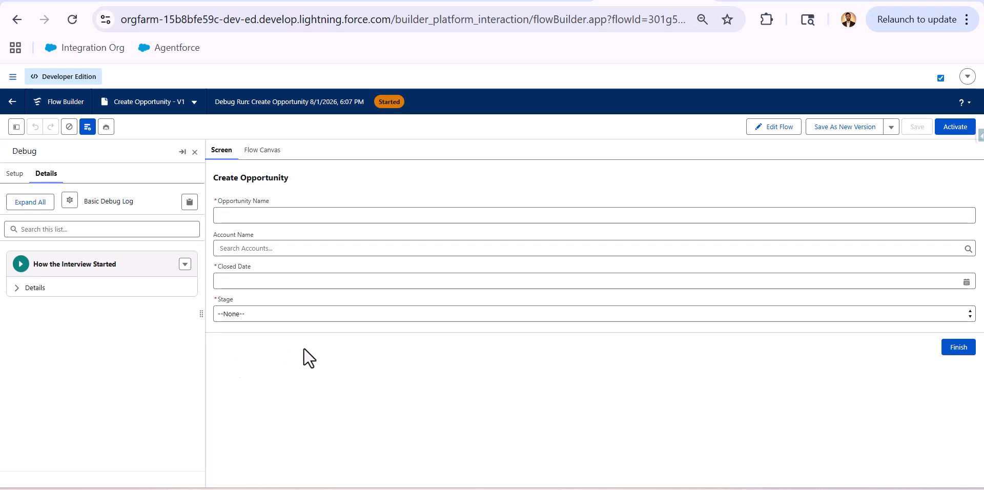
pyautogui.click(256, 249)
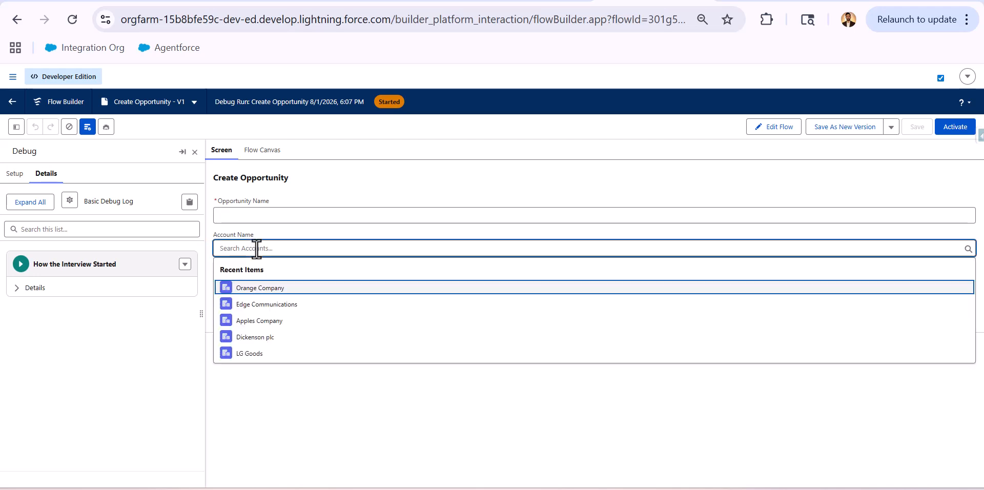
pyautogui.click(278, 292)
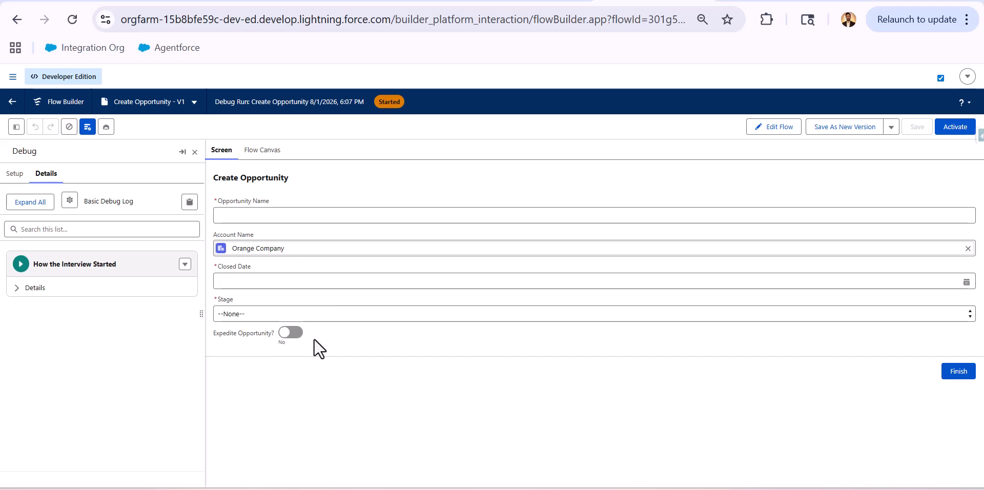
pyautogui.click(969, 249)
pyautogui.click(726, 446)
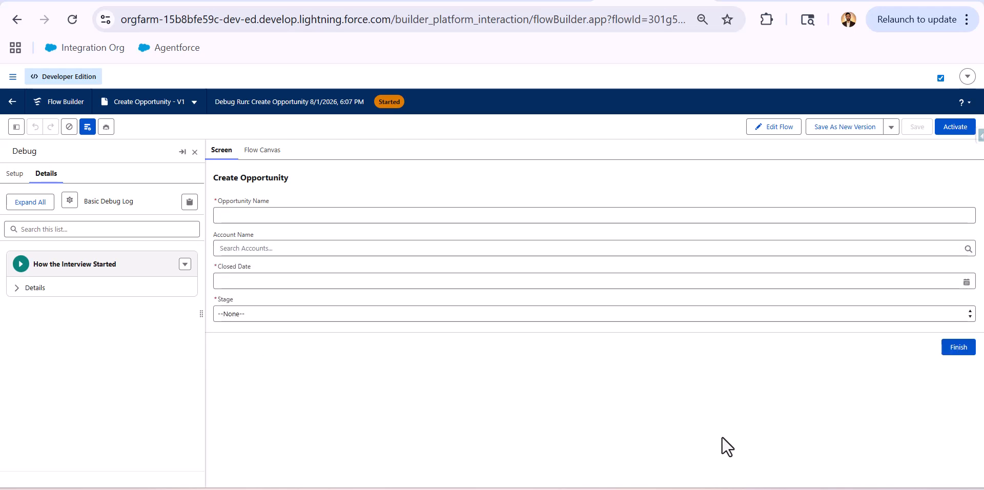
# Step: Leave the debug run and open the Create Opportunity screen for editing again
pyautogui.click(777, 127)
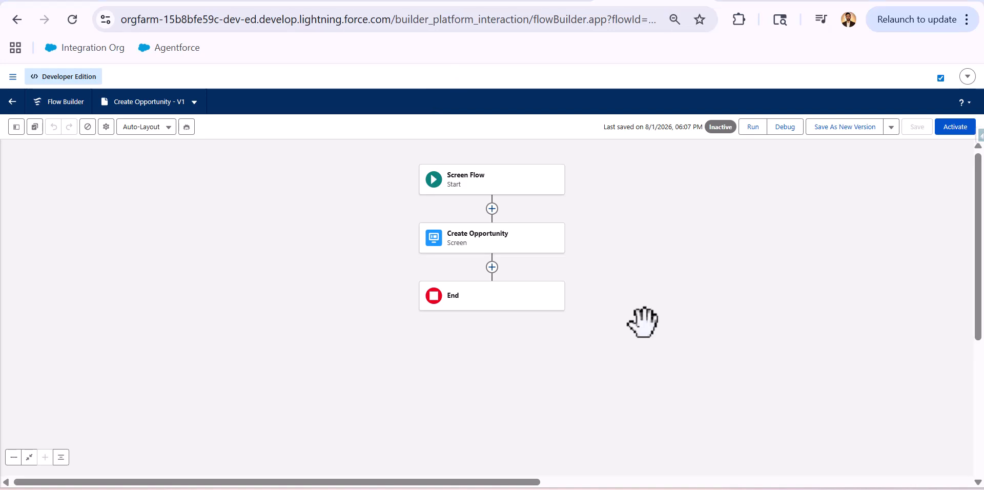
pyautogui.click(499, 246)
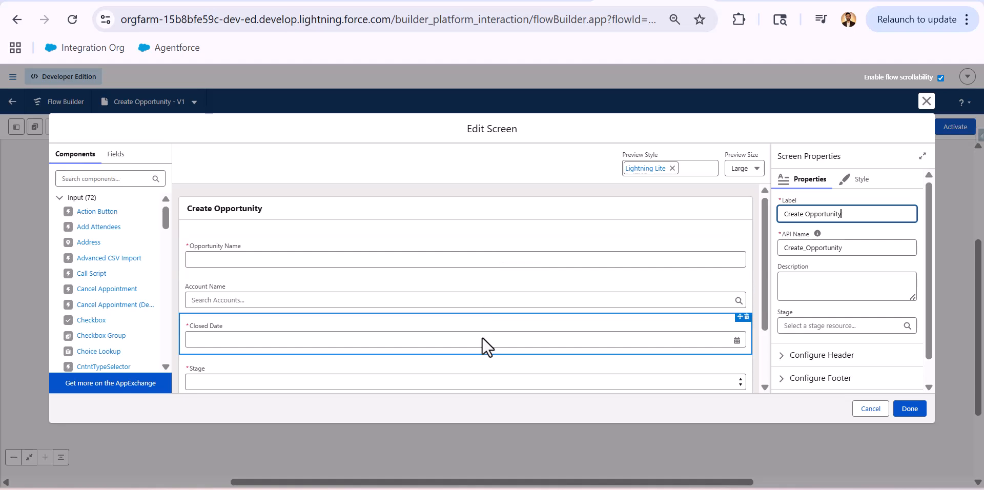
pyautogui.scroll(-1, 341, 267)
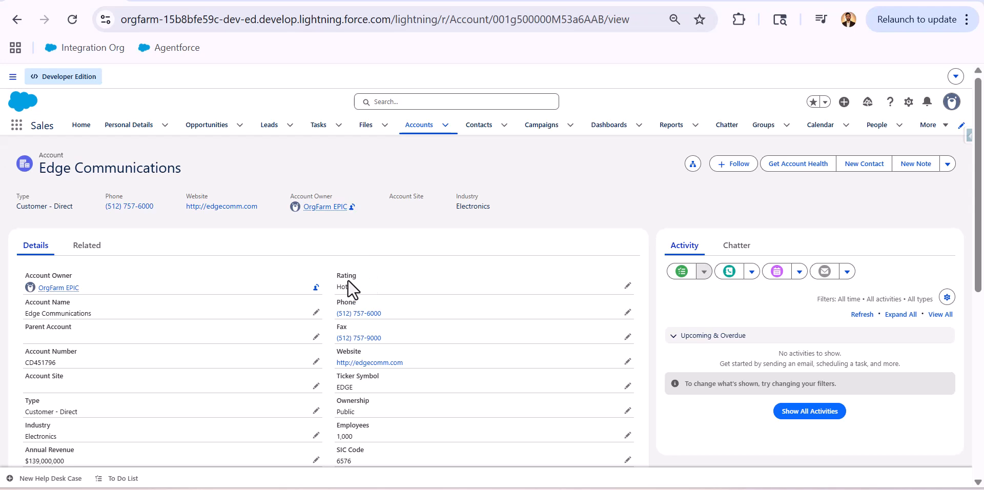
# Step: On the Edge Communications account record, check the options of the Rating field and cancel the edit
pyautogui.moveTo(339, 278); pyautogui.dragTo(352, 276)
pyautogui.click(629, 284)
pyautogui.click(628, 286)
pyautogui.click(476, 314)
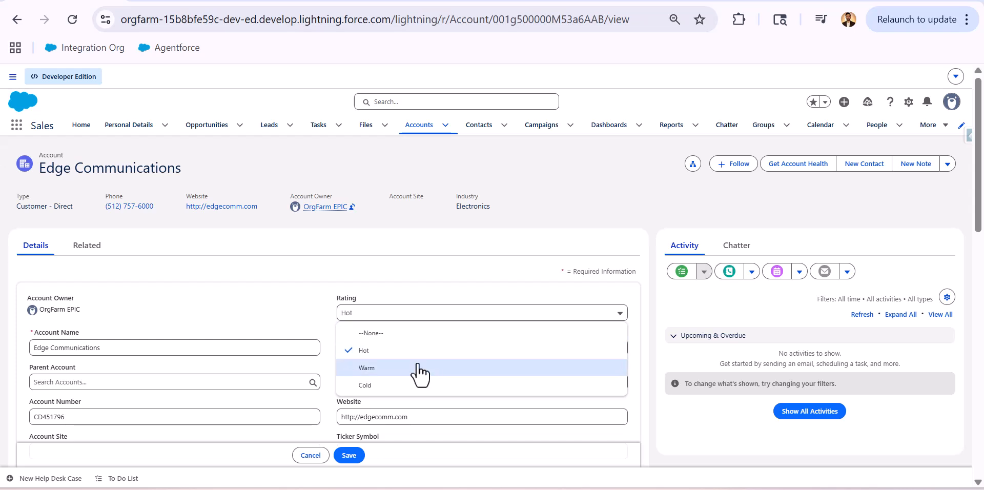
pyautogui.click(319, 457)
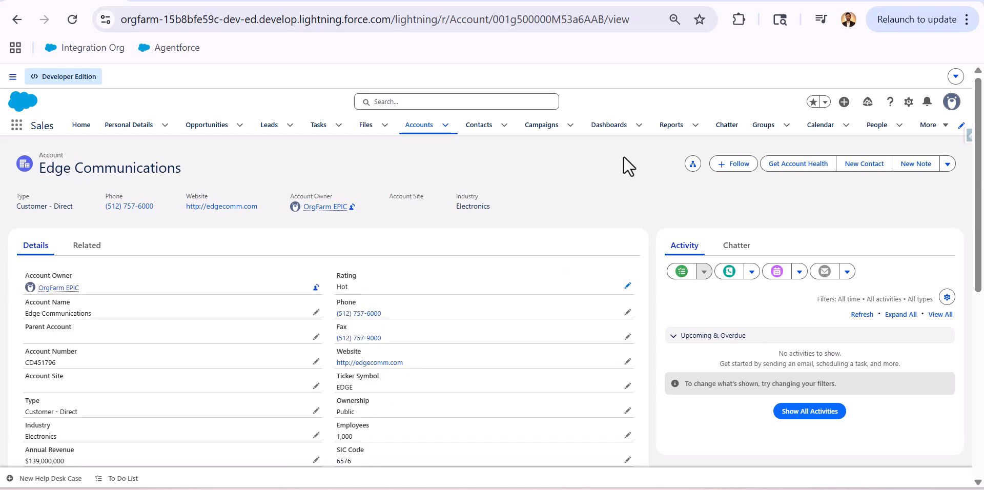
# Step: Return to the flow's screen editor and examine the Account Name lookup and the Expedite Opportunity? toggle
pyautogui.click(661, 5)
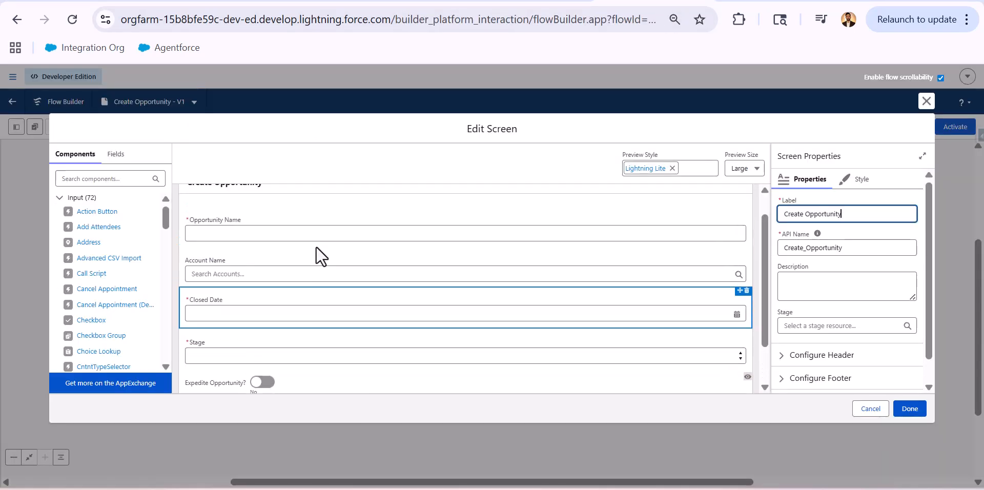
pyautogui.scroll(-1, 316, 247)
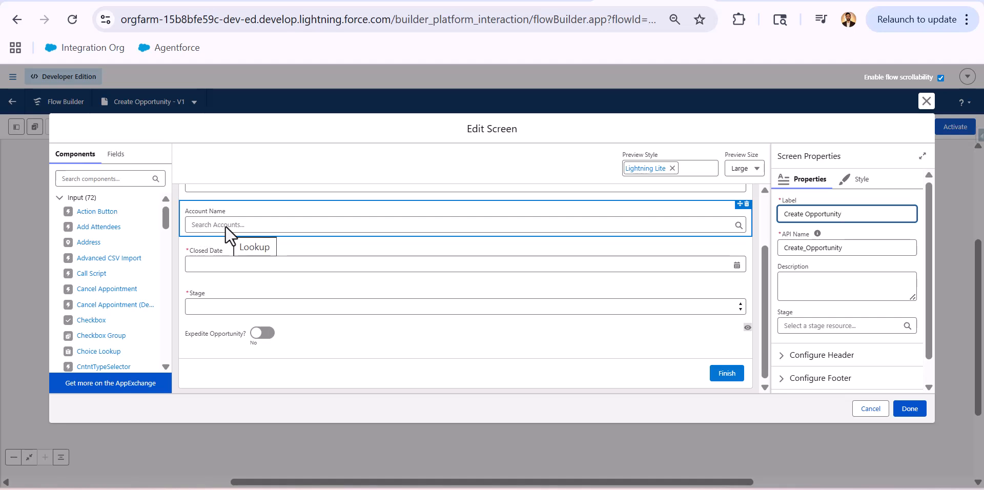
pyautogui.click(262, 345)
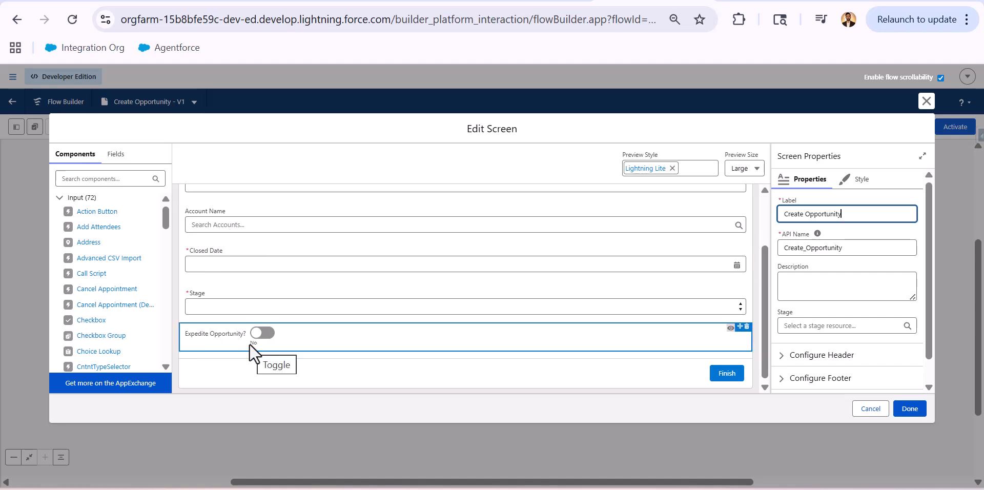
pyautogui.click(287, 224)
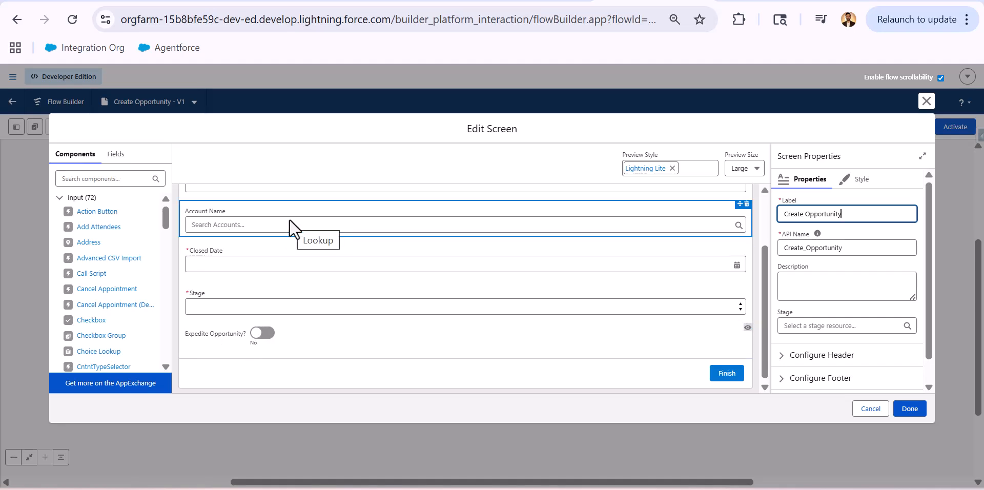
pyautogui.click(264, 303)
pyautogui.click(259, 349)
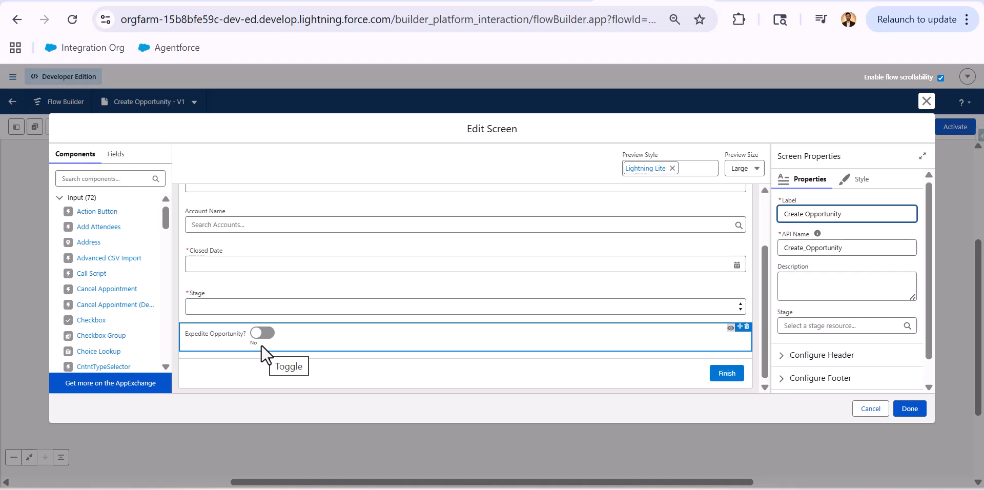
pyautogui.scroll(-1, 843, 300)
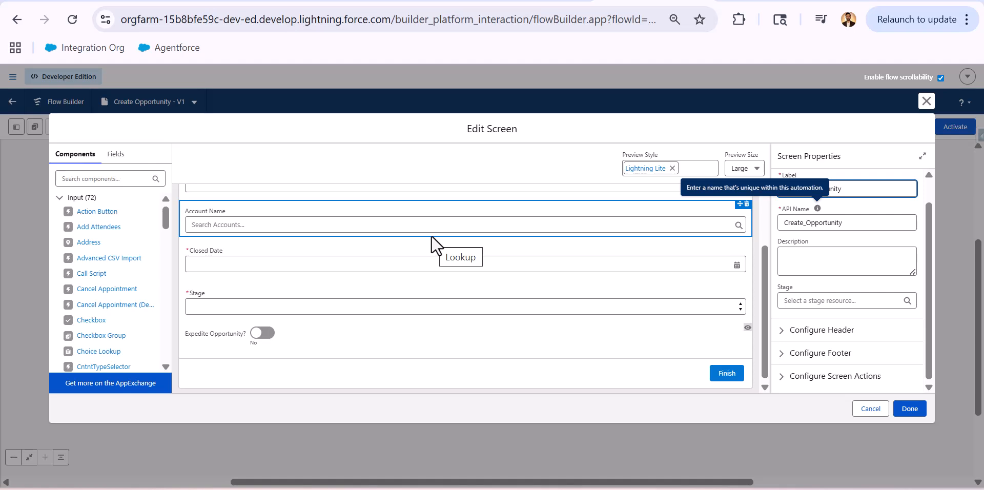
# Step: Review the Expedite Opportunity? toggle's visibility condition and close it without changes
pyautogui.click(472, 328)
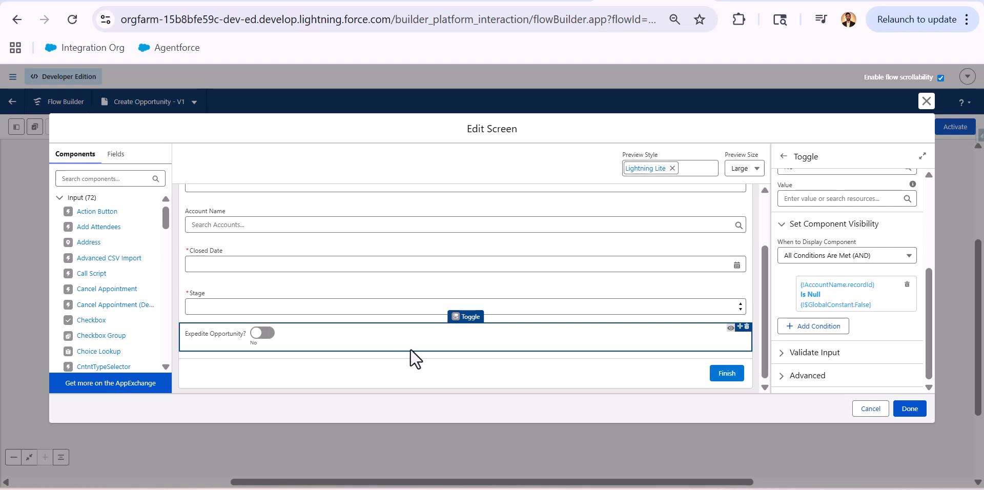
pyautogui.click(863, 302)
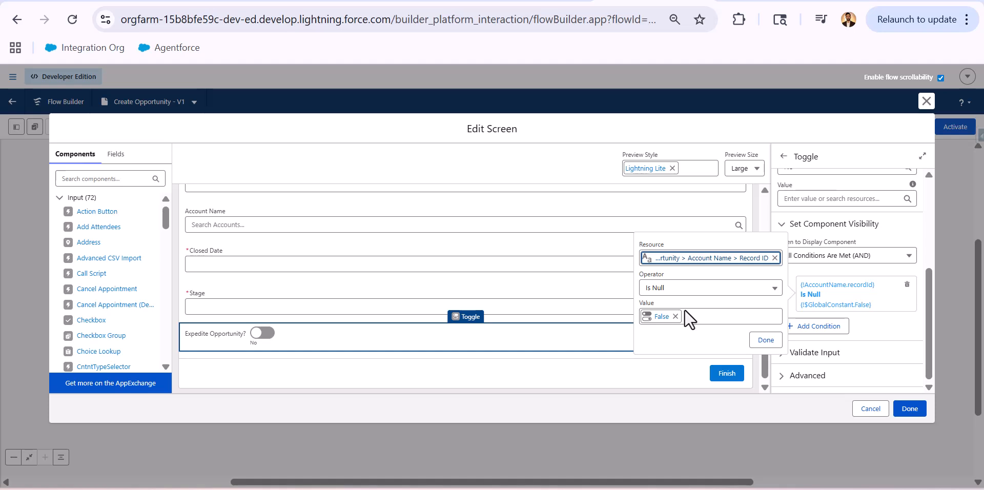
pyautogui.click(766, 340)
pyautogui.scroll(3, 620, 271)
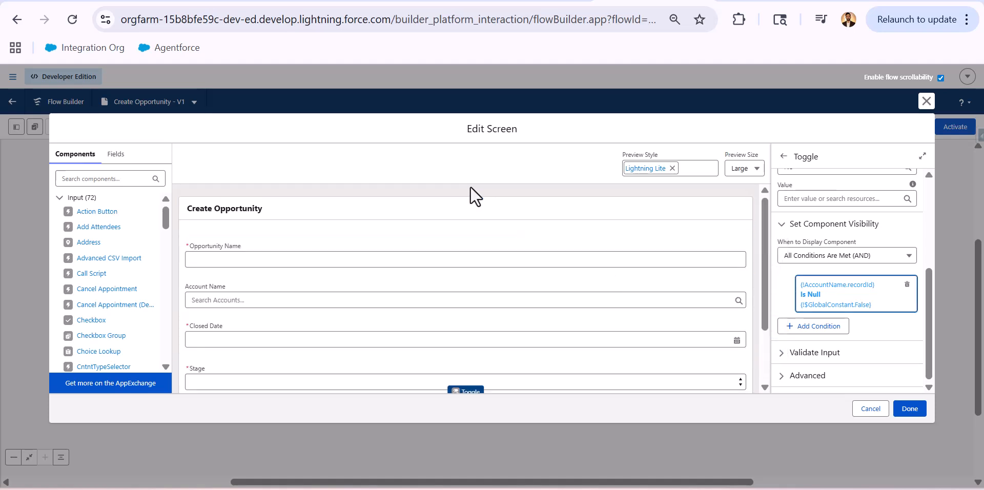
# Step: Open the Create Opportunity screen's properties and examine the Configure Screen Actions settings
pyautogui.click(479, 204)
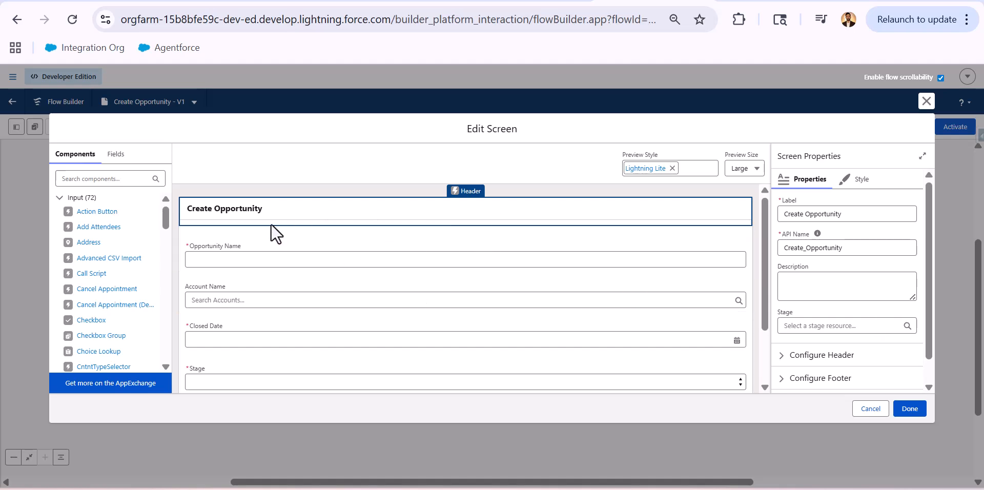
pyautogui.scroll(-1, 808, 277)
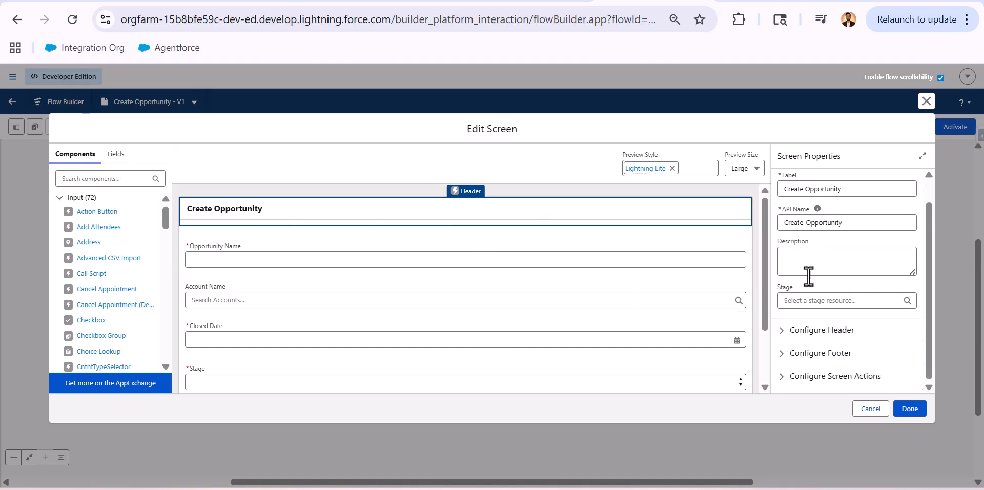
pyautogui.click(784, 377)
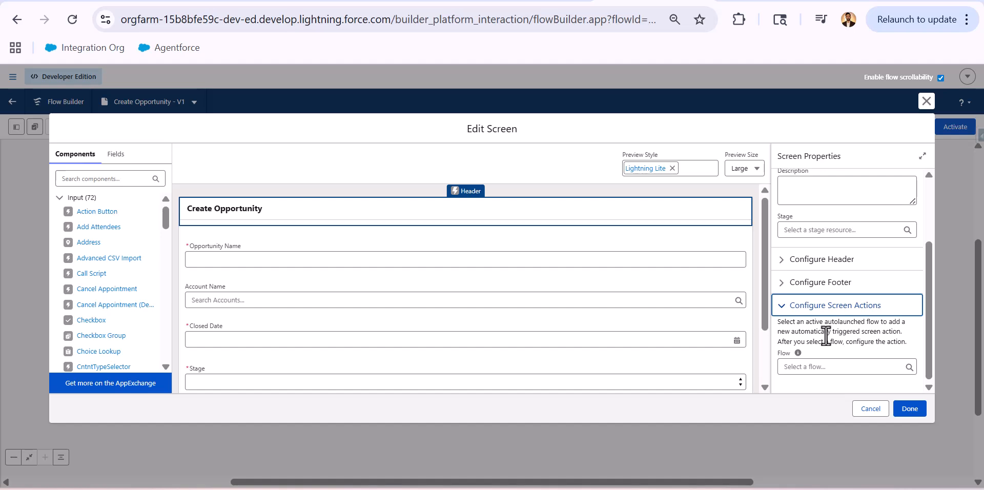
pyautogui.scroll(-2, 622, 314)
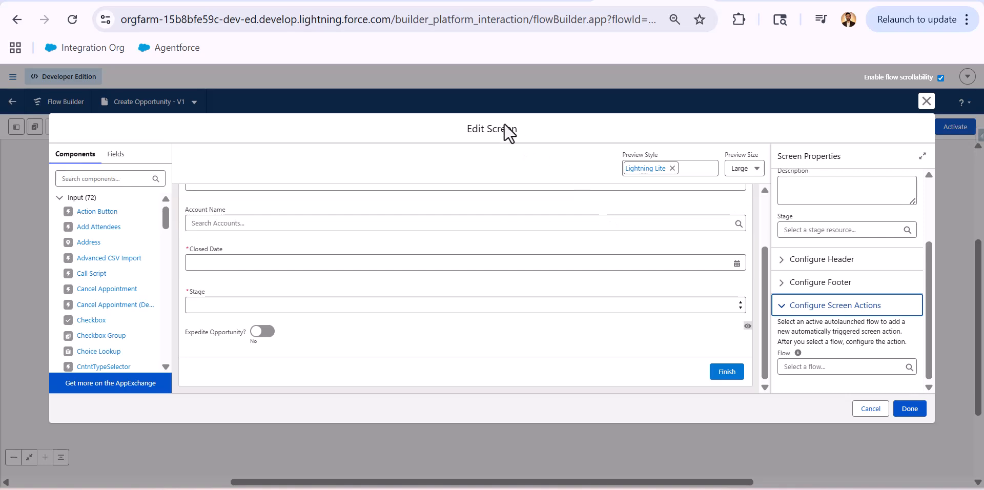
# Step: Confirm the screen editor and start a new Autolaunched Flow (No Trigger) from the Flows setup page
pyautogui.click(908, 410)
pyautogui.click(294, 1)
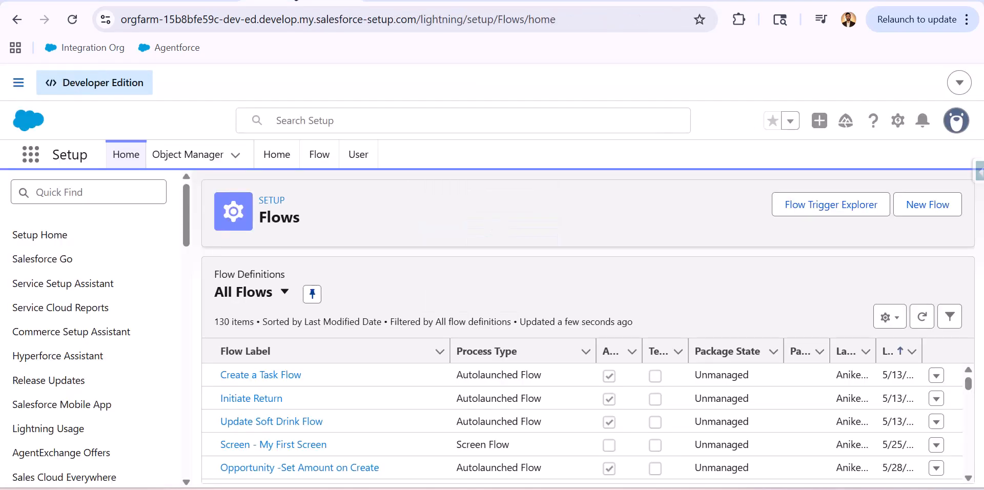
pyautogui.click(936, 207)
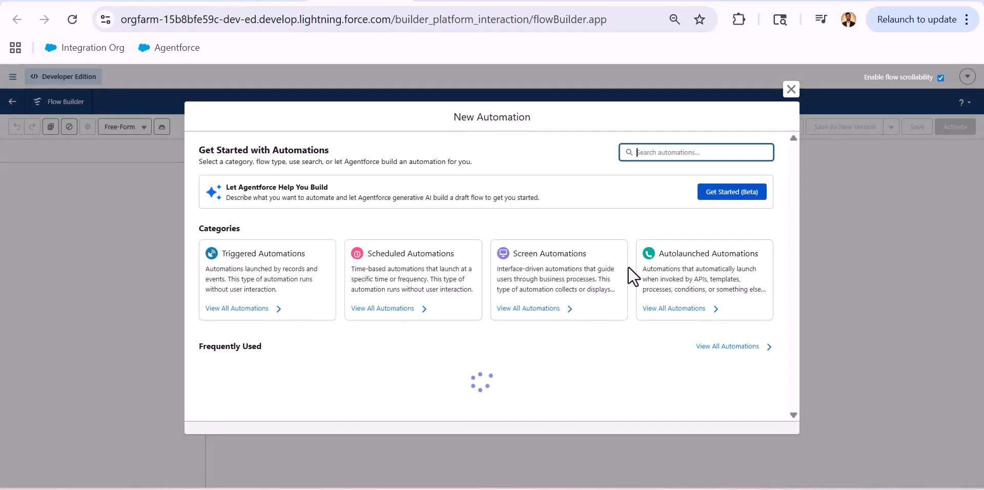
pyautogui.click(698, 282)
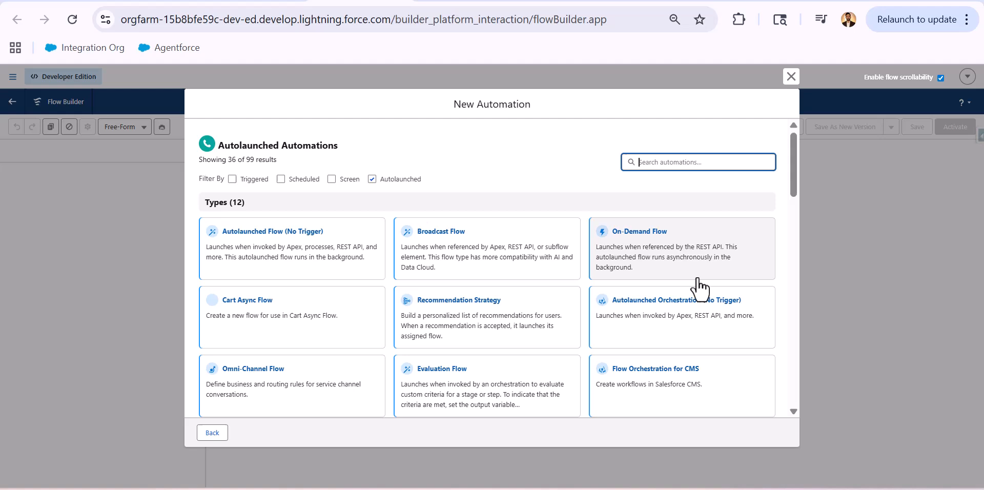
pyautogui.click(299, 264)
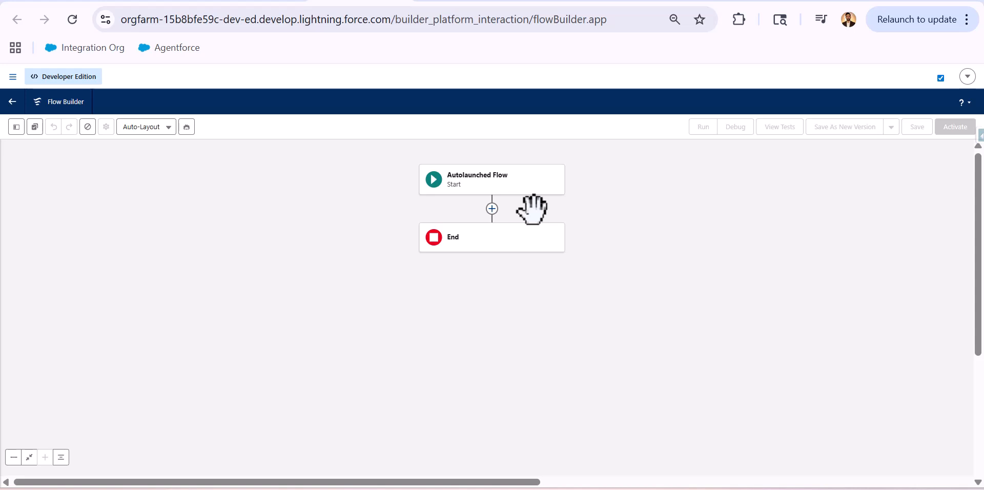
# Step: Create a Text variable resource named accountId and make it available for input
pyautogui.click(15, 128)
pyautogui.click(49, 223)
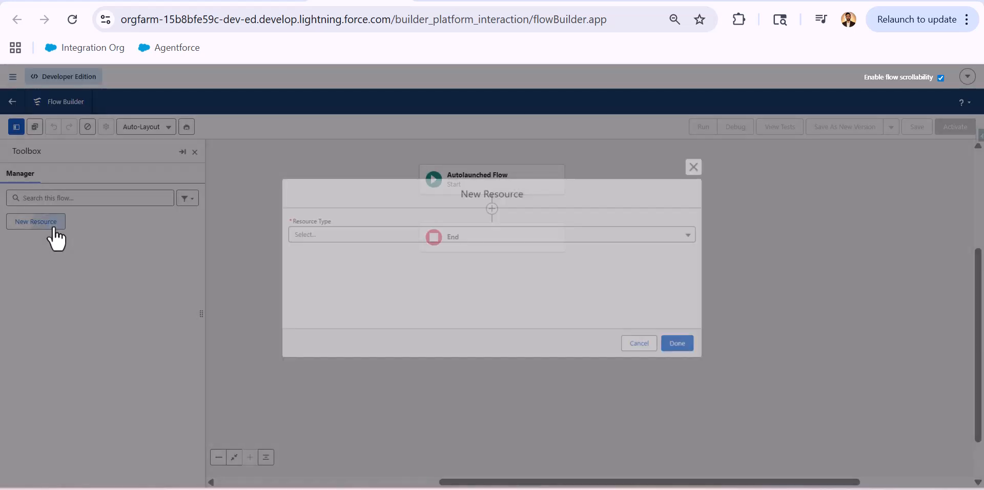
pyautogui.click(384, 234)
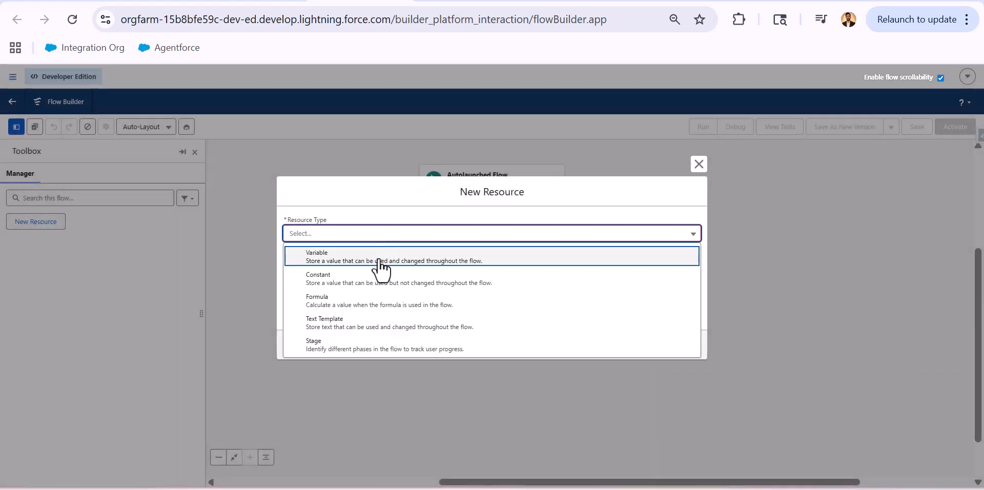
pyautogui.click(380, 260)
pyautogui.click(356, 262)
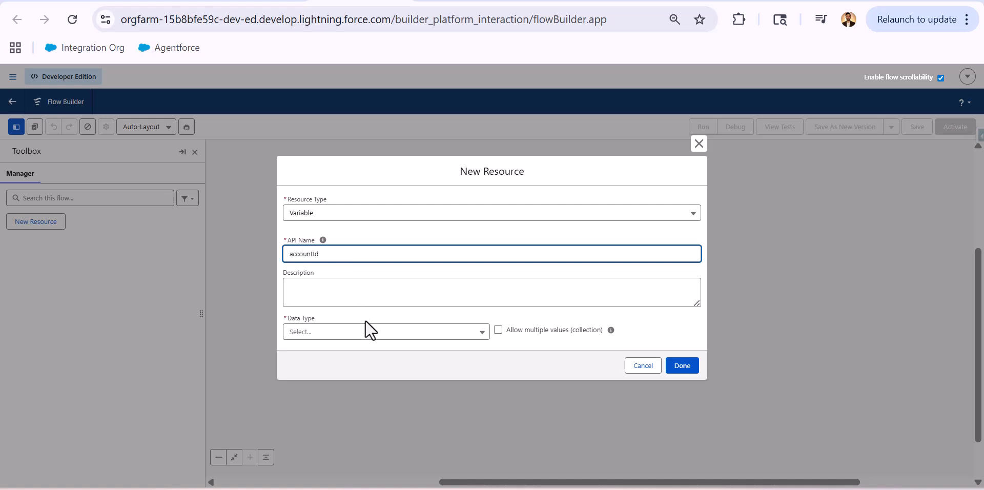
pyautogui.click(368, 333)
pyautogui.click(364, 355)
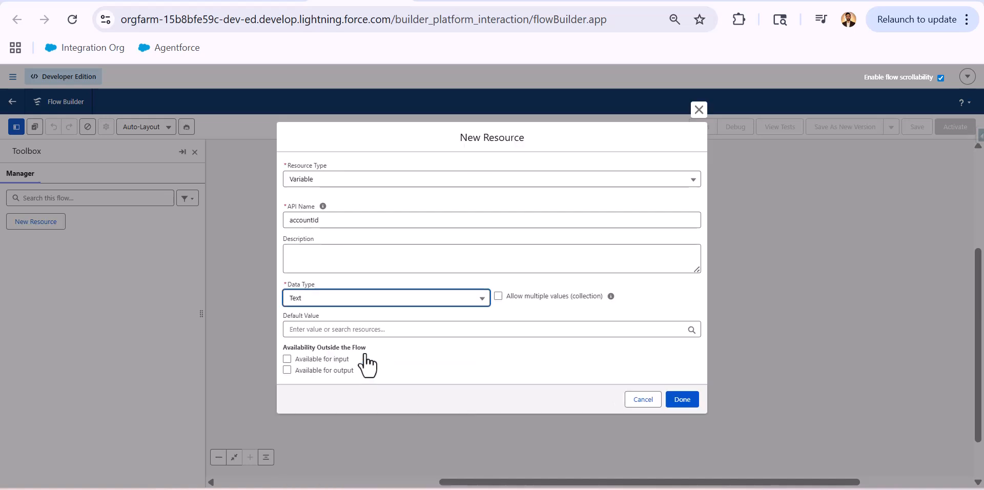
pyautogui.click(329, 358)
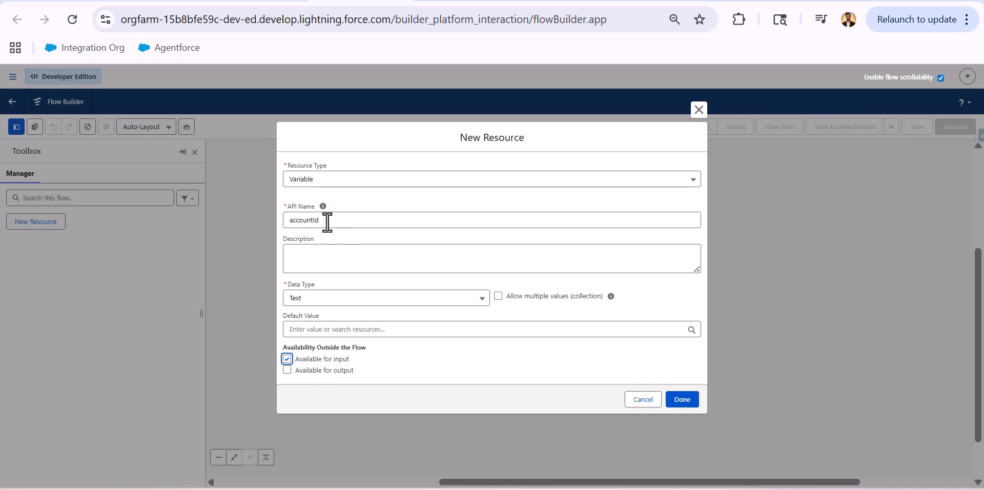
pyautogui.click(693, 400)
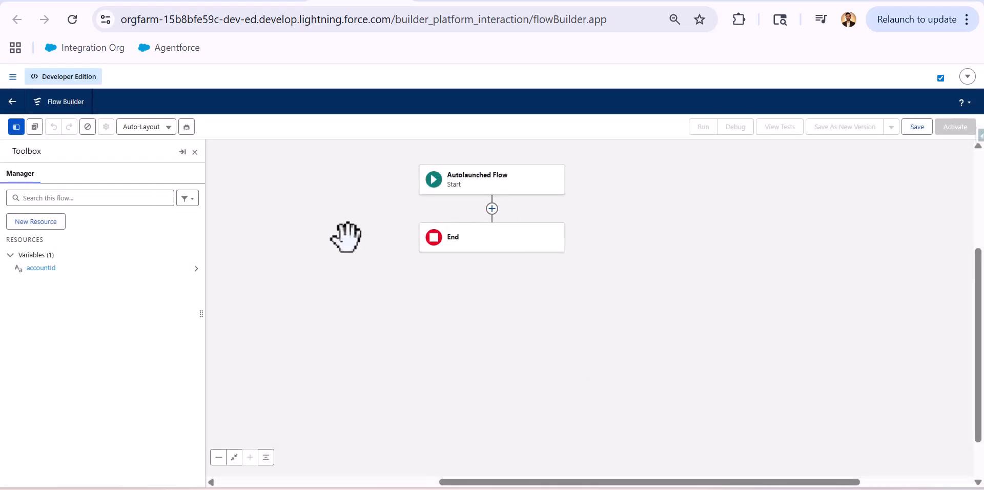
# Step: Add a Get Records element labelled Get Account after the start, with Account as its object
pyautogui.click(492, 209)
pyautogui.scroll(-5, 493, 328)
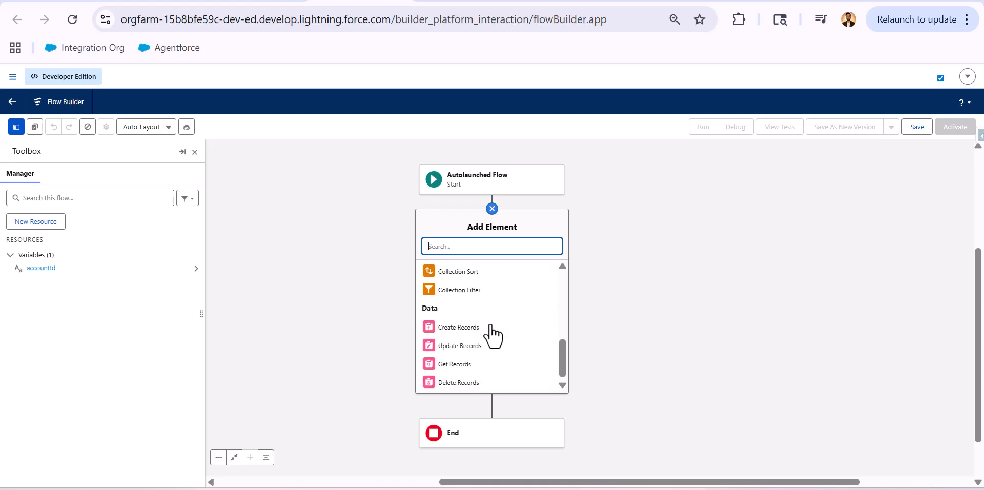
pyautogui.click(467, 365)
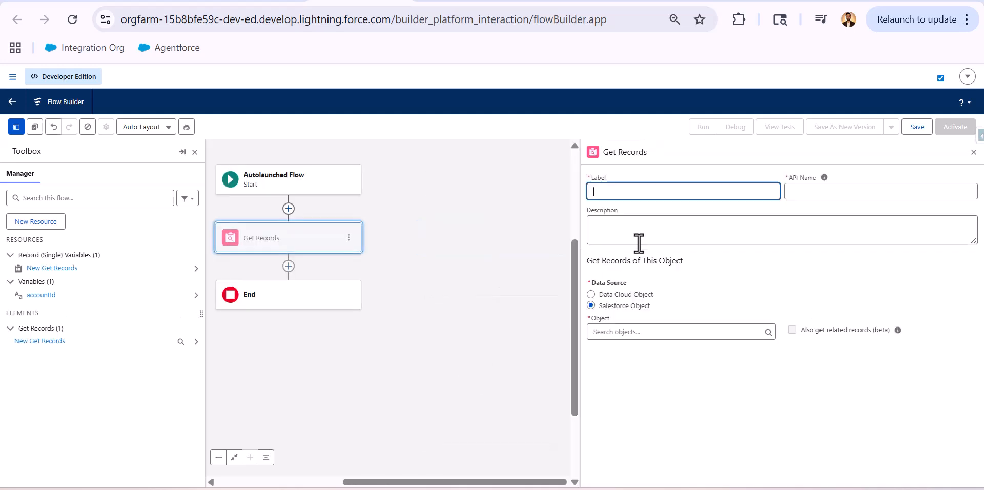
pyautogui.write('get')
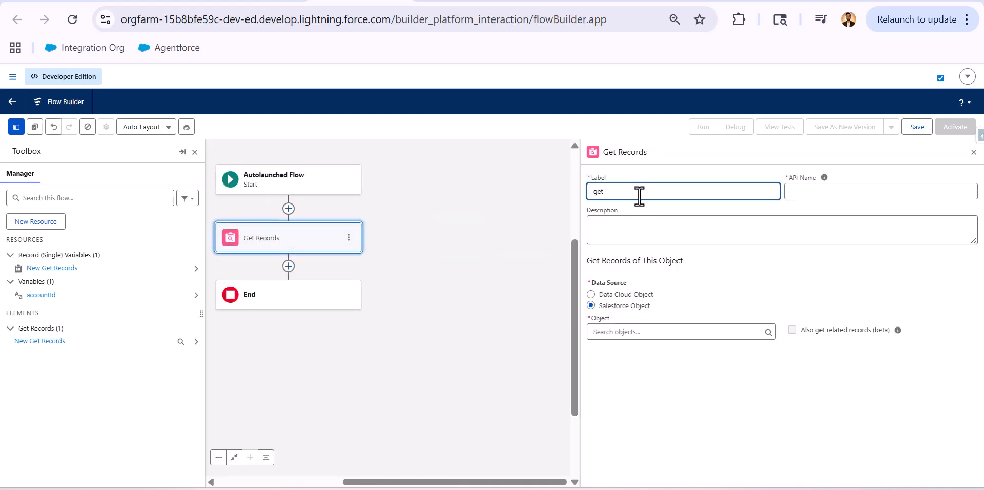
pyautogui.write('Get Account')
pyautogui.press('Tab')
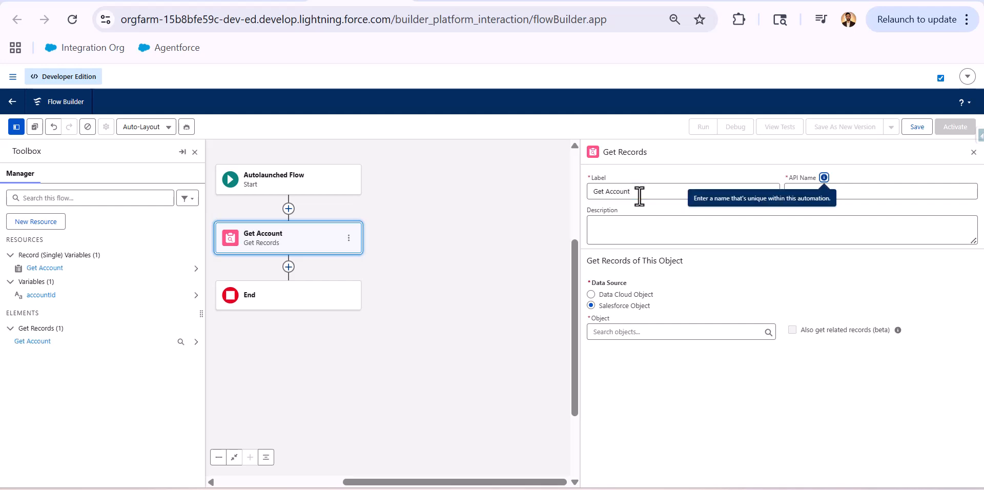
pyautogui.click(650, 333)
pyautogui.write('account')
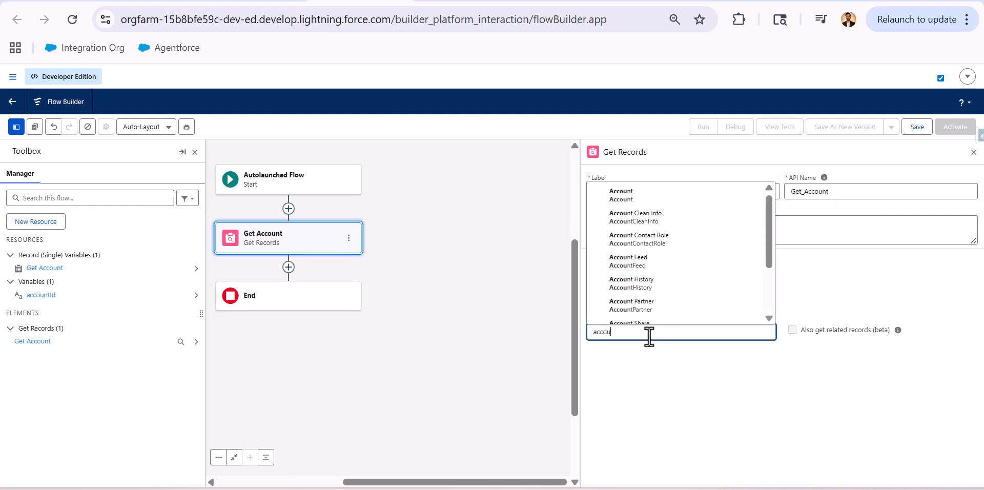
pyautogui.click(644, 200)
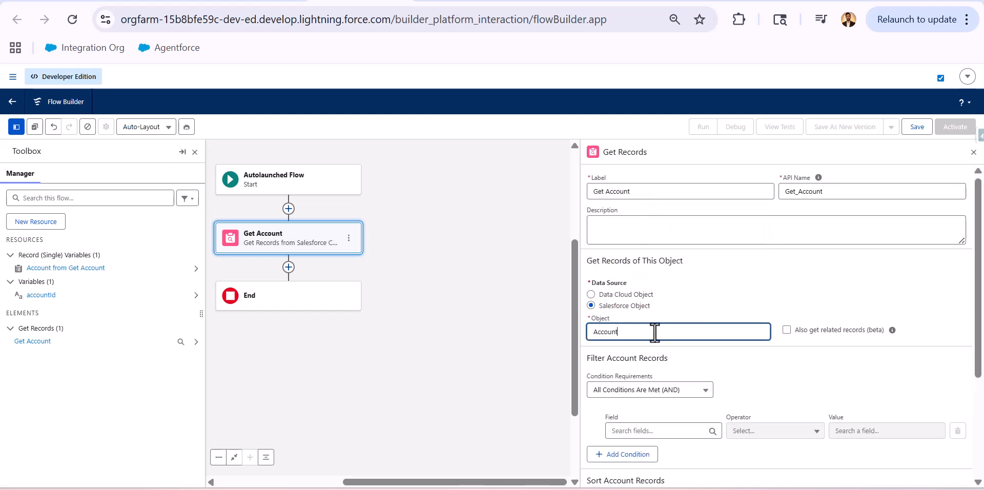
# Step: Filter the Get Account records on Account ID Equals the accountId variable
pyautogui.scroll(-3, 653, 331)
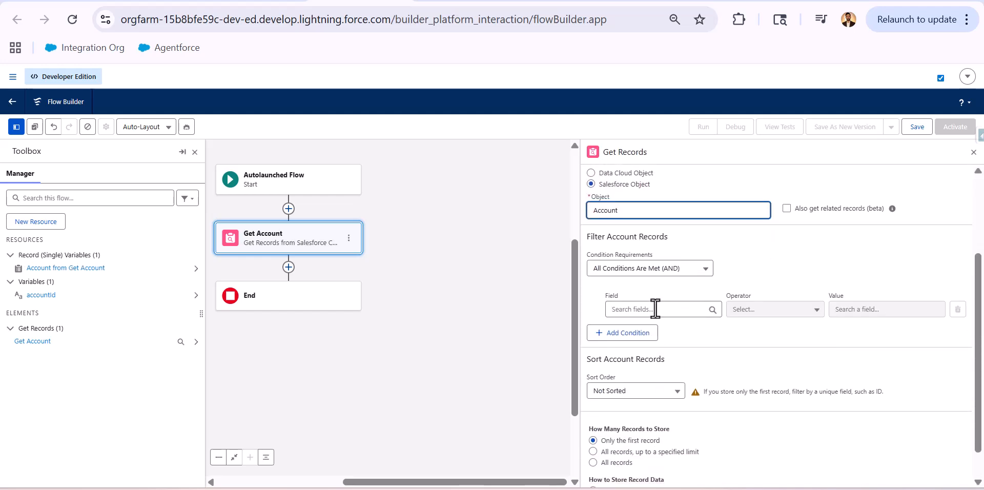
pyautogui.click(655, 308)
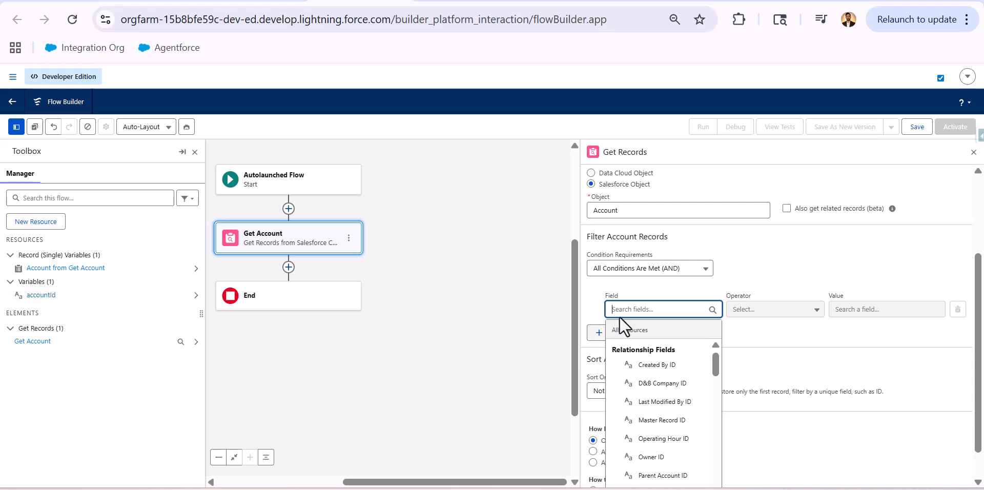
pyautogui.write('id')
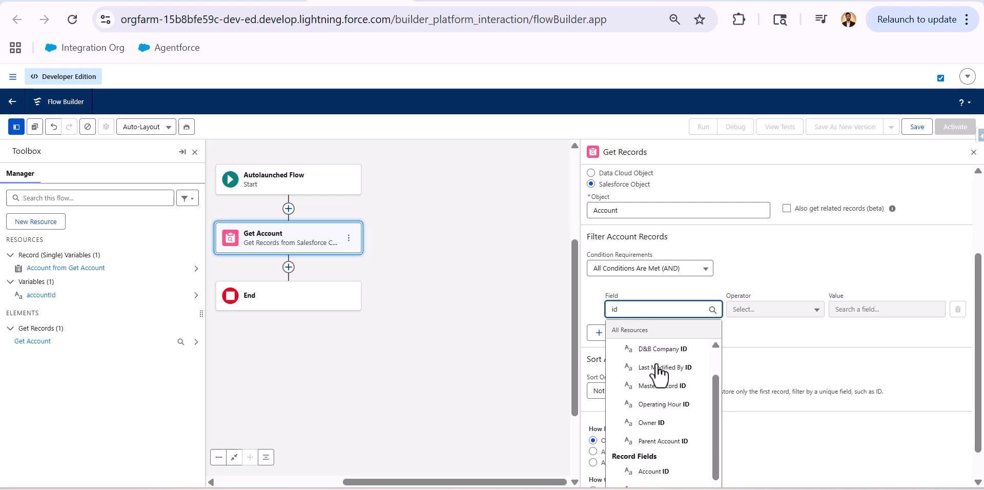
pyautogui.scroll(-2, 670, 410)
pyautogui.click(674, 459)
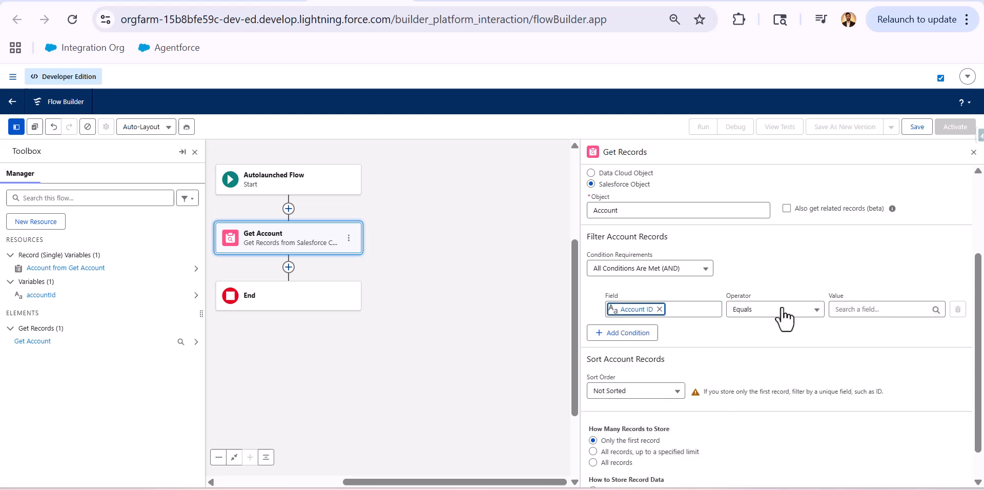
pyautogui.click(872, 310)
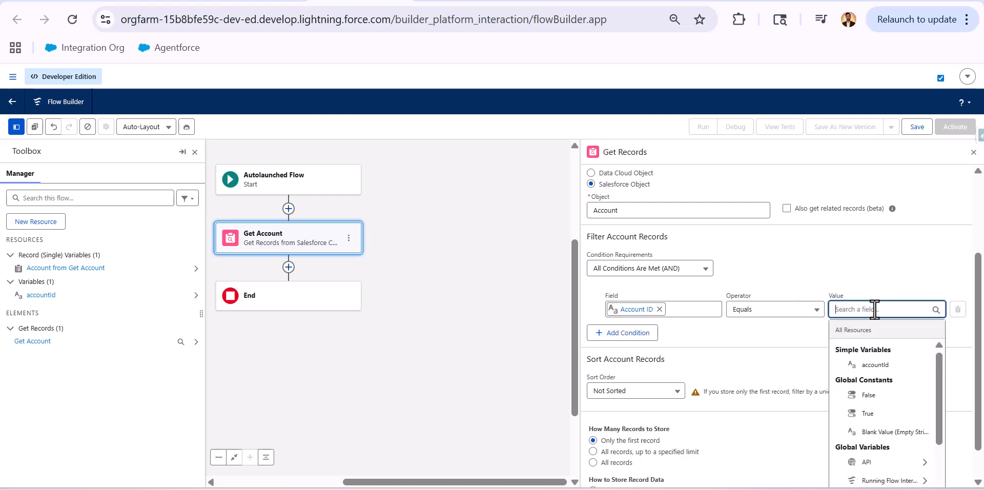
pyautogui.click(881, 366)
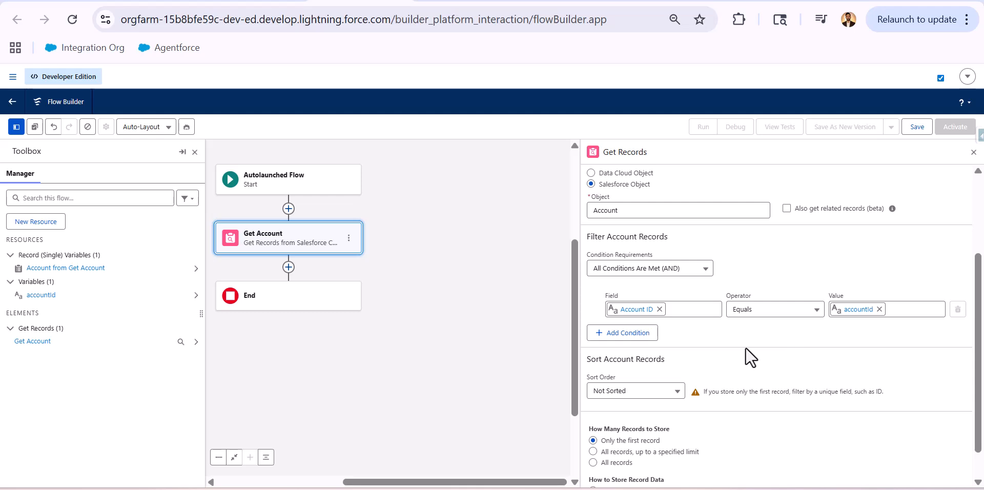
# Step: Set Get Account to choose fields and assign variables (advanced), stored in separate variables, with Rating as the field
pyautogui.scroll(-1, 751, 357)
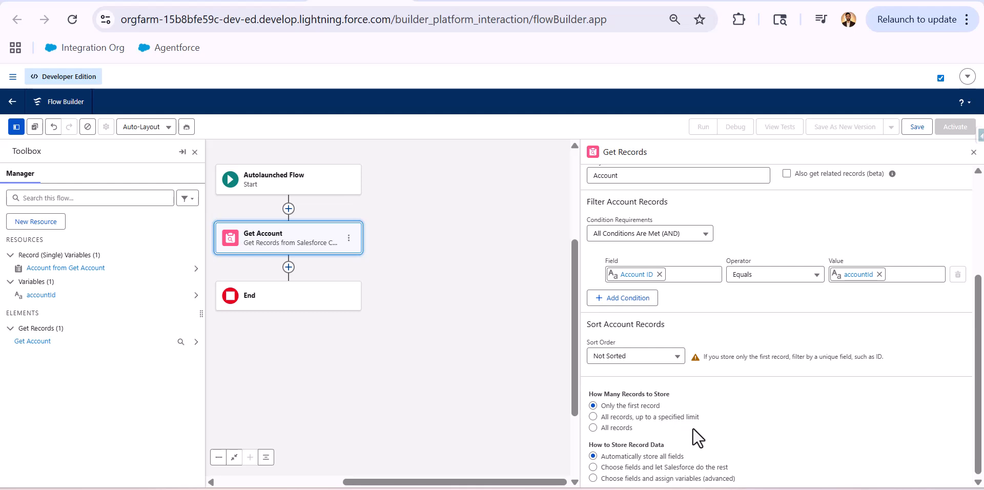
pyautogui.click(640, 482)
pyautogui.scroll(-2, 777, 430)
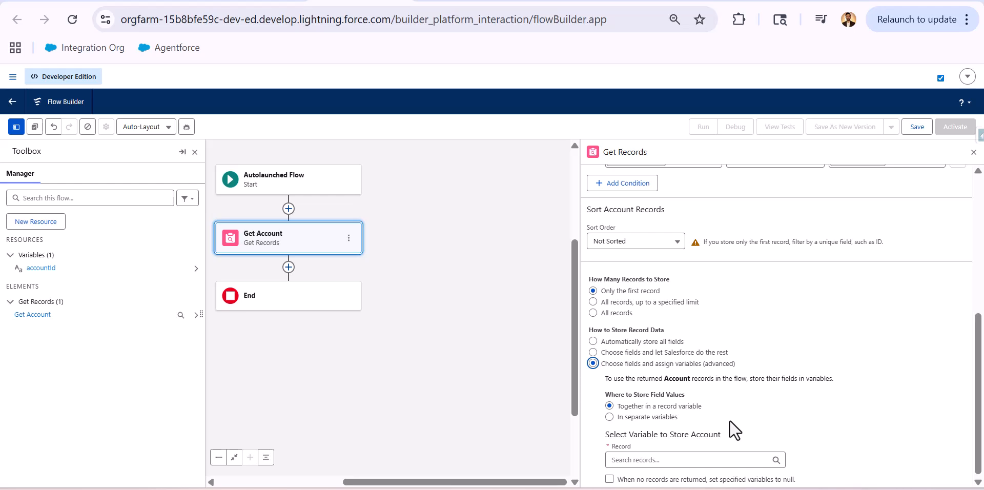
pyautogui.click(685, 456)
pyautogui.click(933, 293)
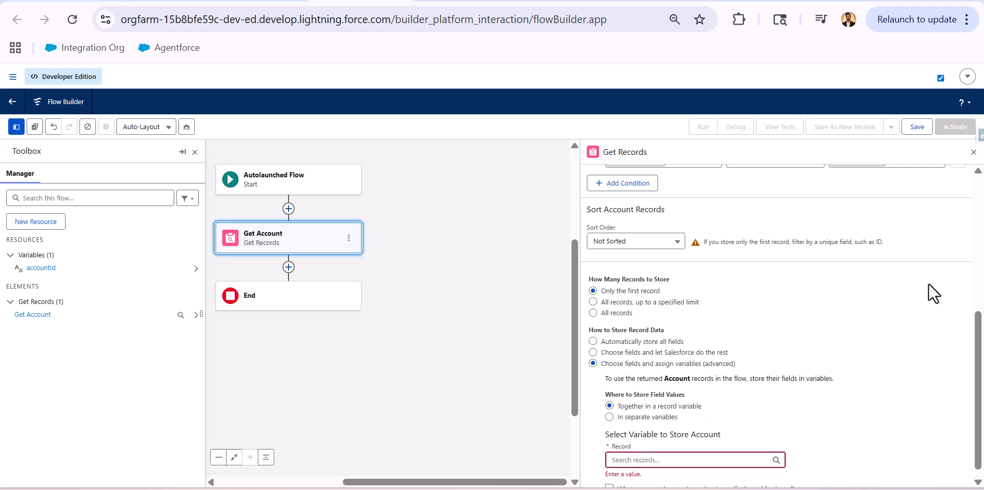
pyautogui.click(622, 417)
pyautogui.scroll(-1, 666, 377)
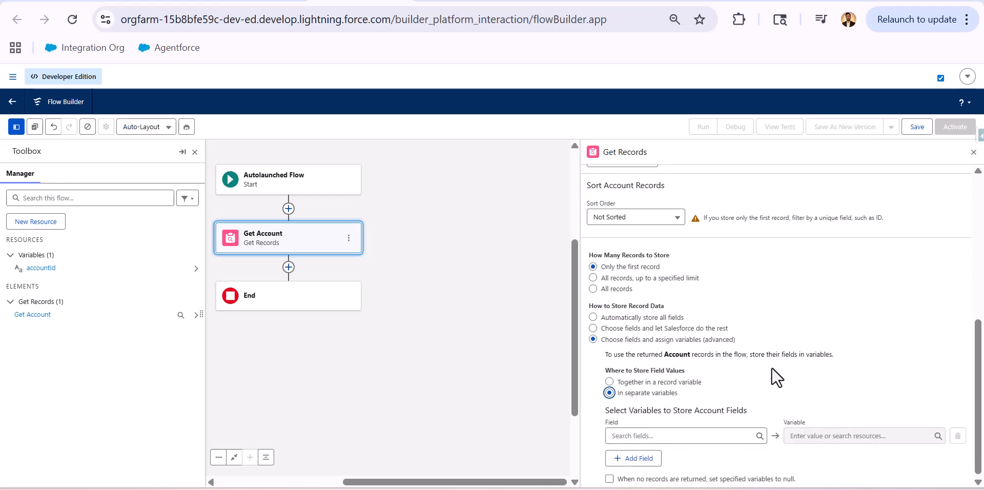
pyautogui.click(682, 437)
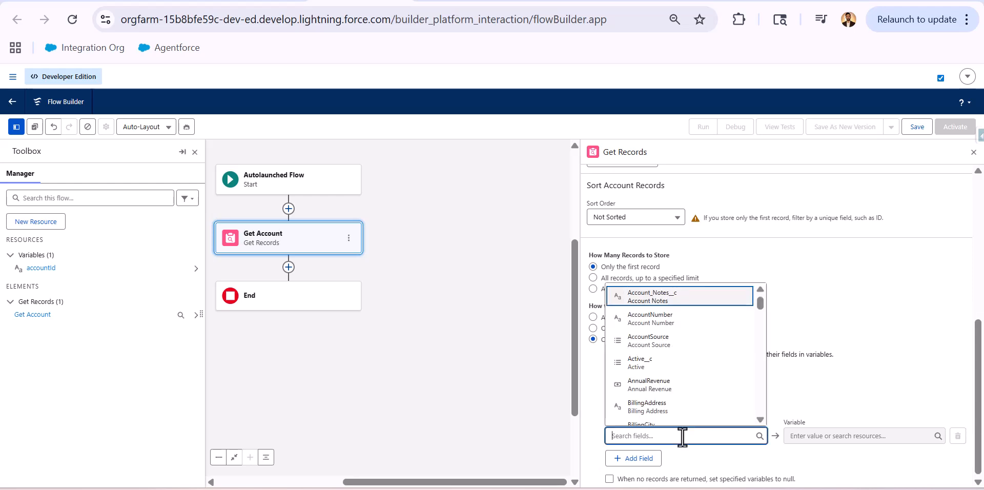
pyautogui.write('rating')
pyautogui.click(664, 419)
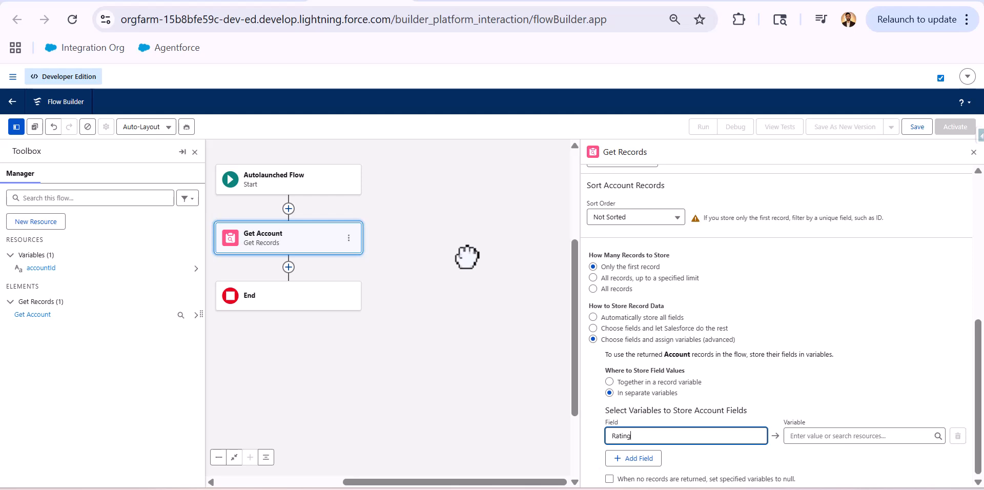
# Step: Store Rating in a new Text variable named accountRating that is available for output
pyautogui.click(824, 435)
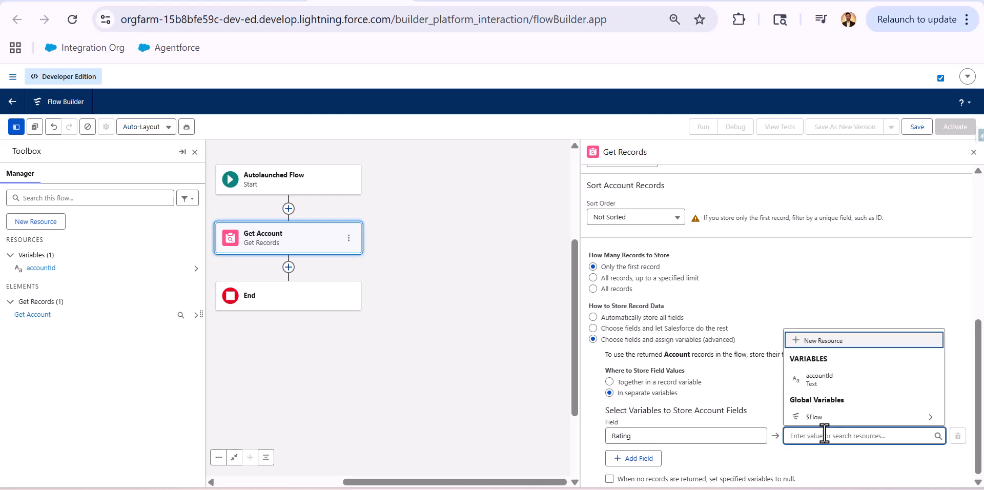
pyautogui.click(834, 342)
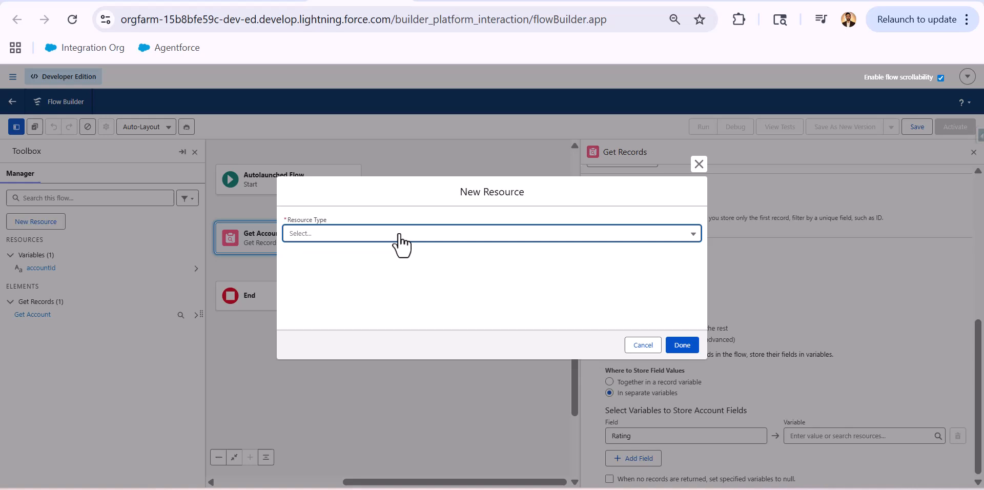
pyautogui.click(400, 244)
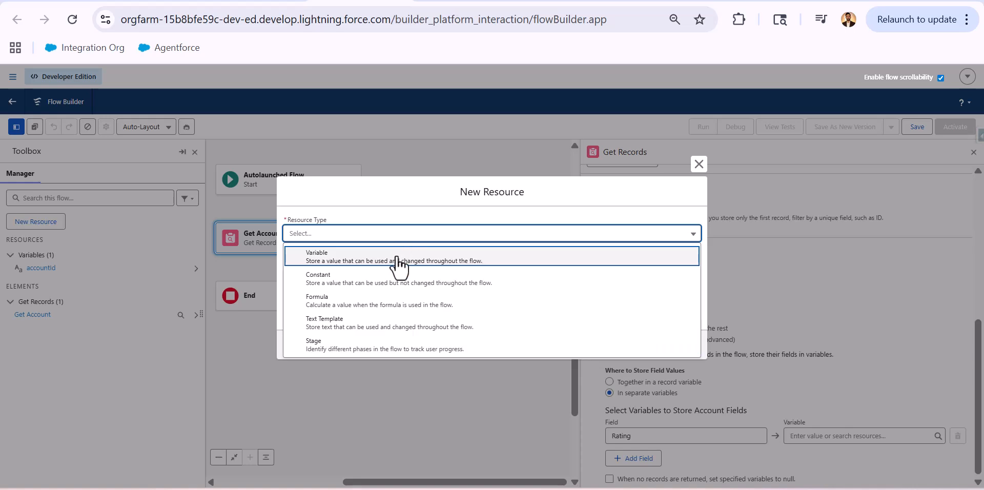
pyautogui.click(393, 261)
pyautogui.click(381, 255)
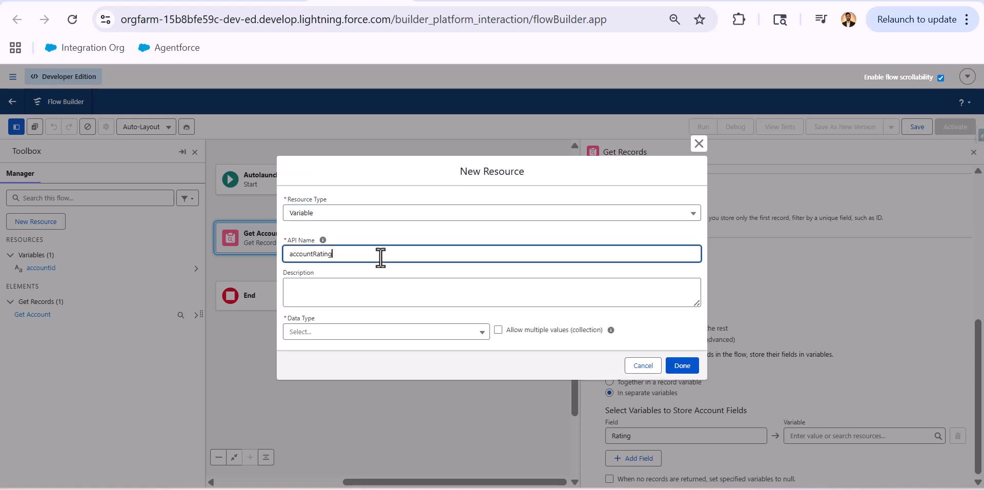
pyautogui.click(371, 332)
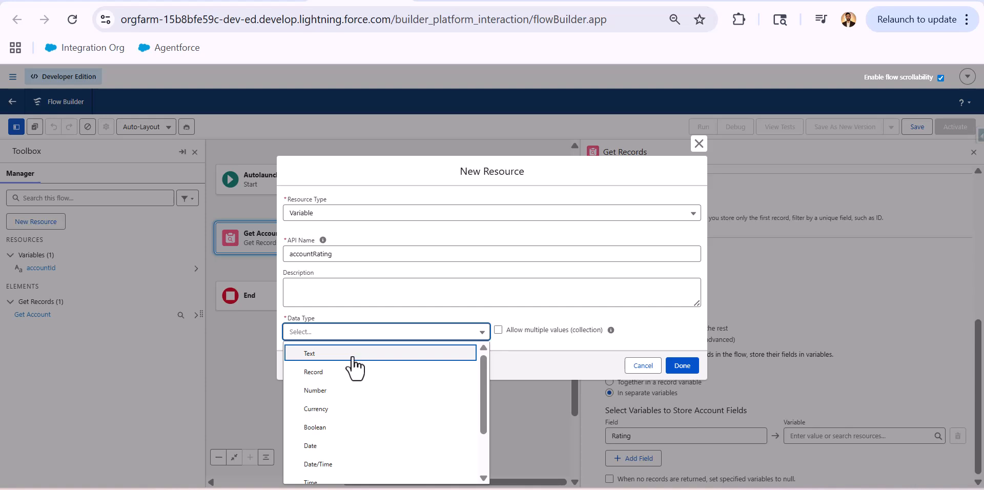
pyautogui.click(353, 357)
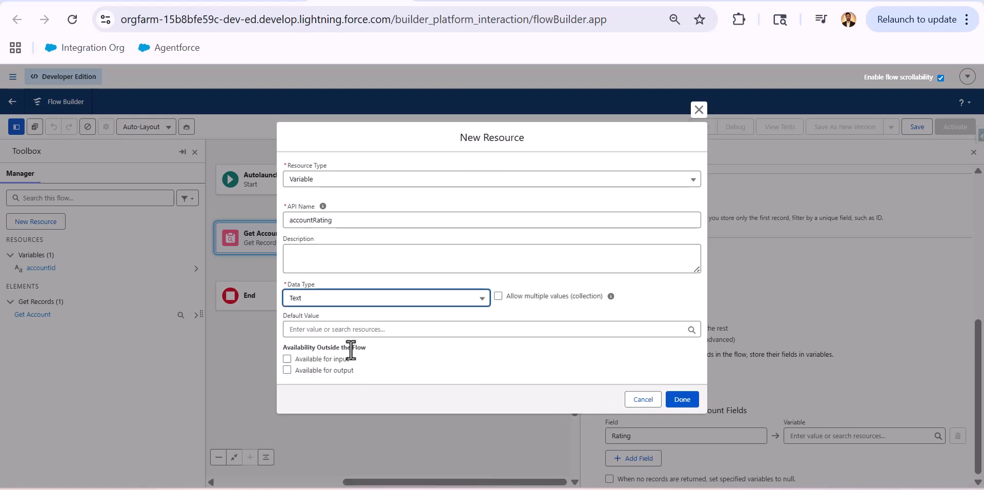
pyautogui.click(287, 370)
pyautogui.click(683, 401)
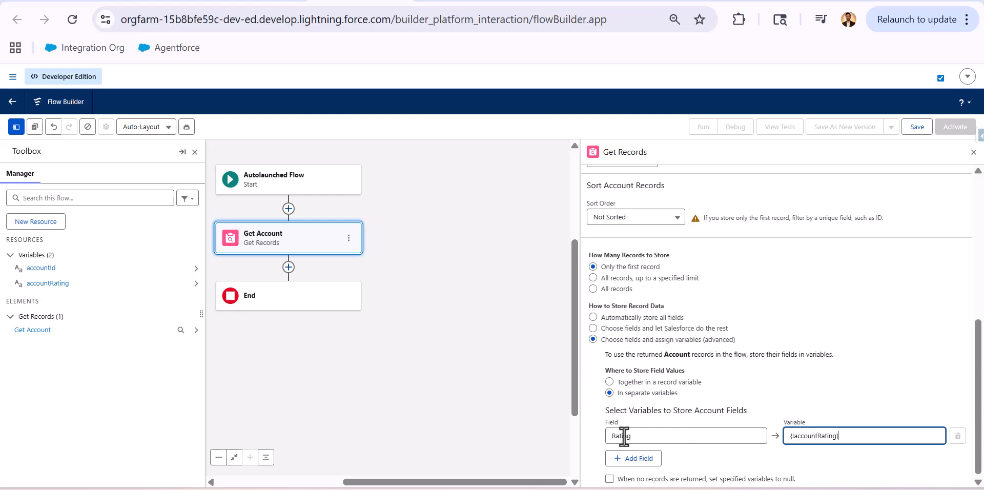
# Step: Save the autolaunched flow with the label Get Account Rating and API name Get_Account_Rating, and activate it
pyautogui.scroll(5, 681, 302)
pyautogui.scroll(-5, 703, 308)
pyautogui.click(919, 131)
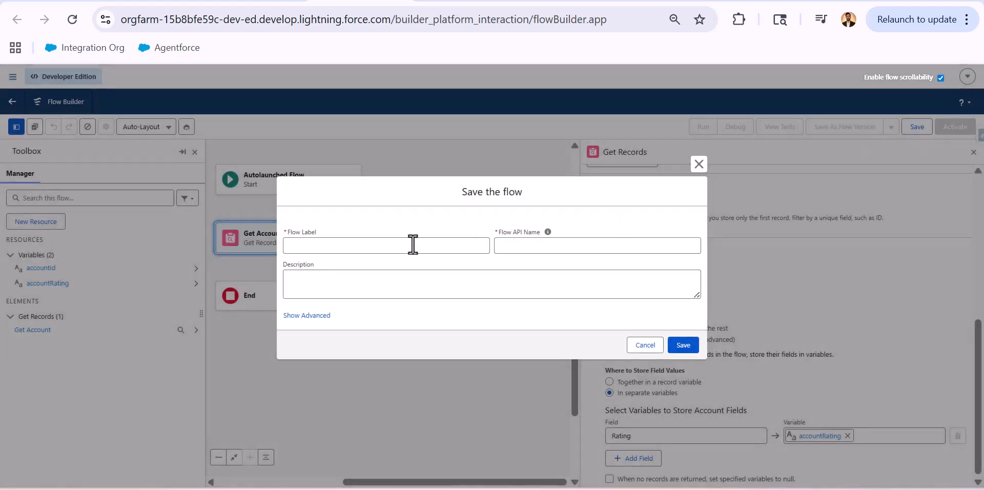
pyautogui.click(413, 245)
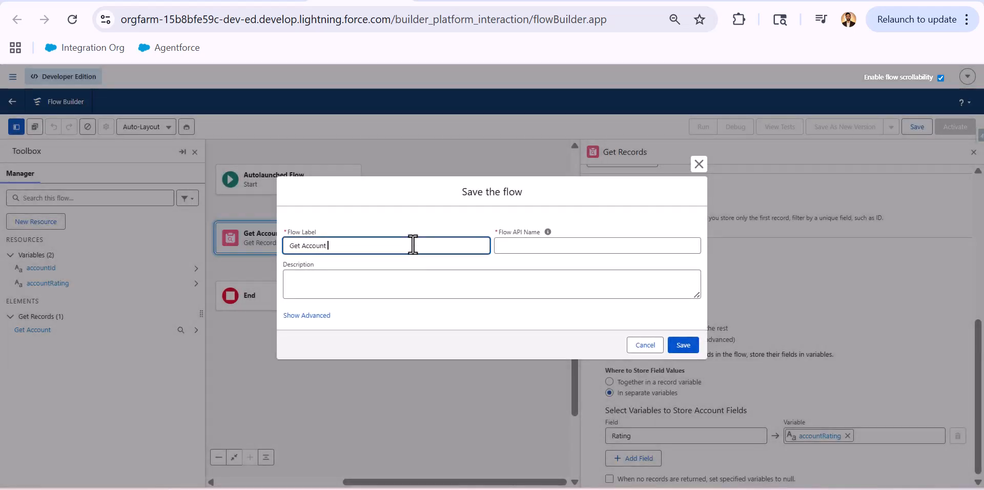
pyautogui.write('Get Account Rating')
pyautogui.press('Tab')
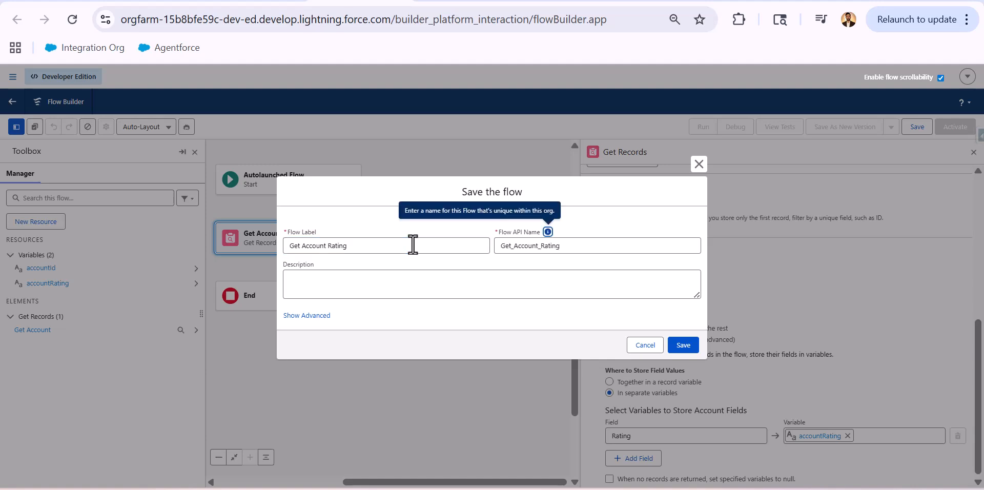
pyautogui.click(684, 346)
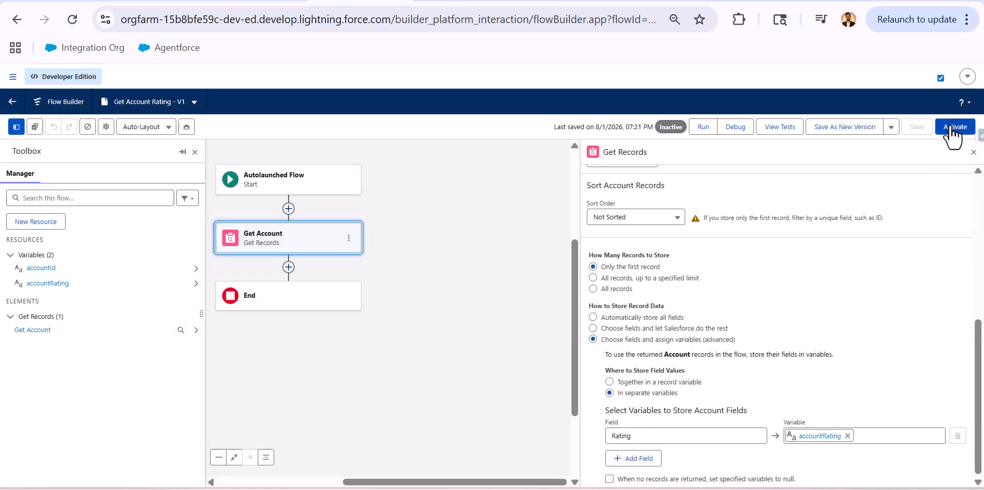
pyautogui.click(952, 132)
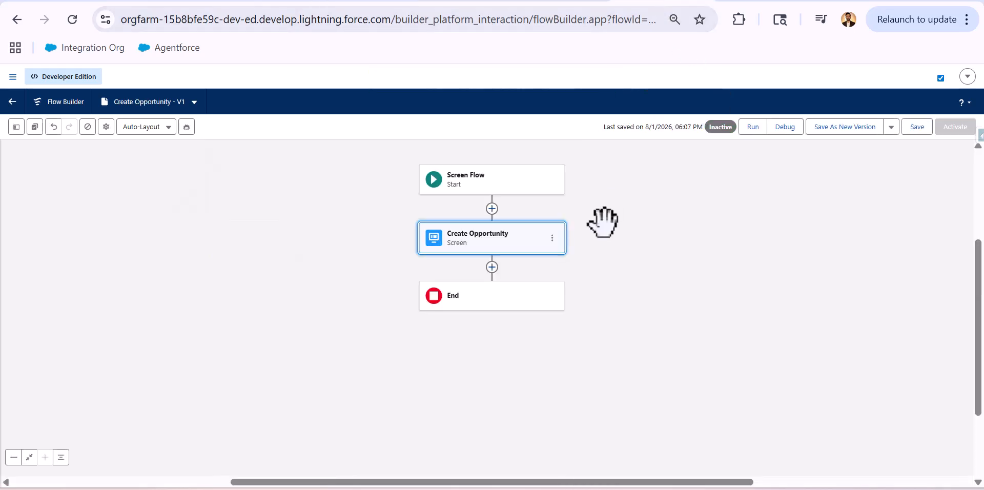
# Step: Save the pending changes to the Create Opportunity screen flow
pyautogui.click(72, 20)
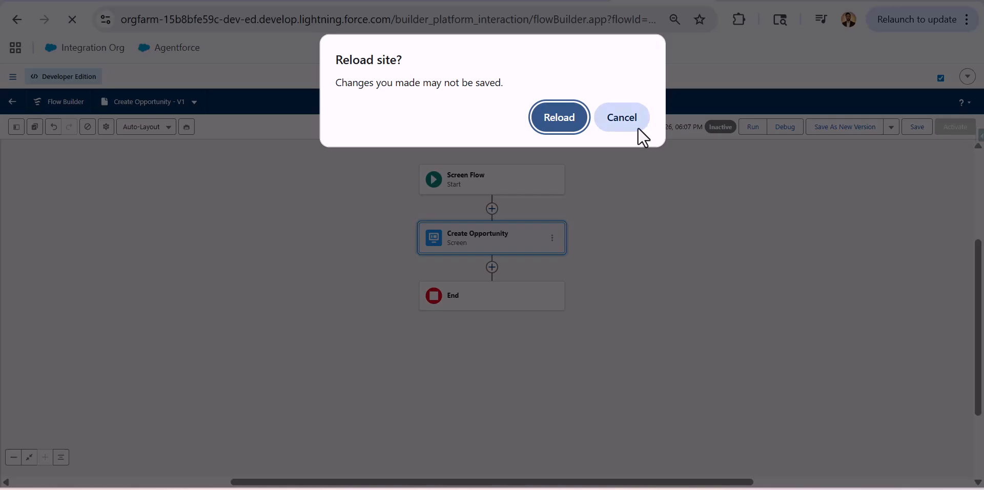
pyautogui.click(638, 127)
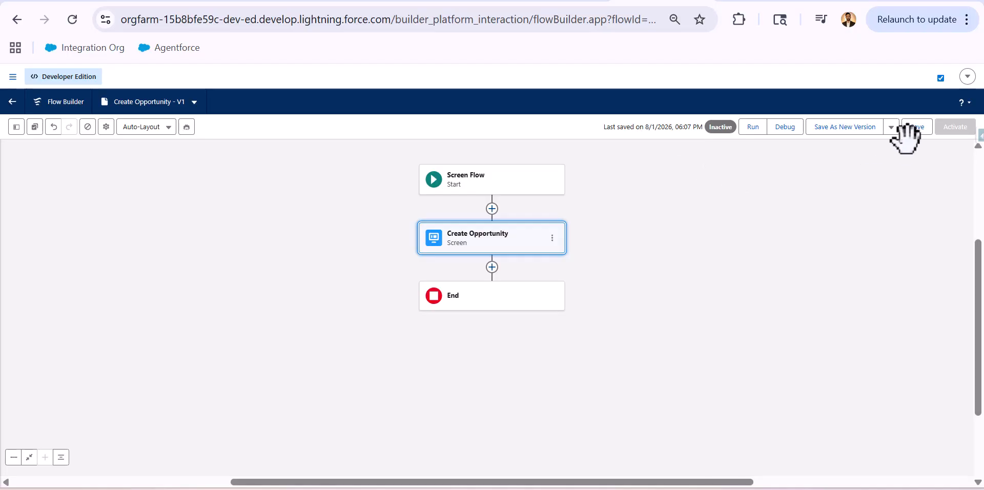
pyautogui.click(908, 127)
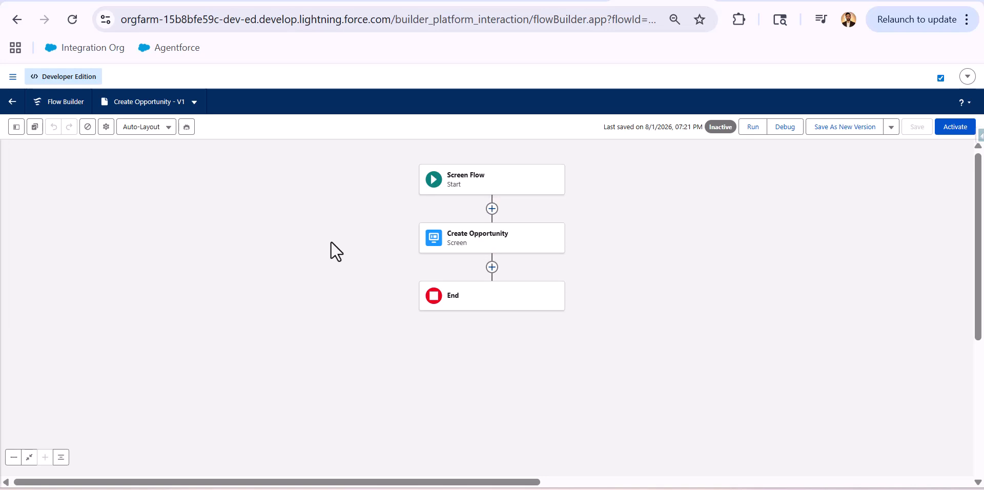
# Step: Add the Get Account Rating flow as a screen action in the properties of the Create Opportunity screen
pyautogui.doubleClick(488, 247)
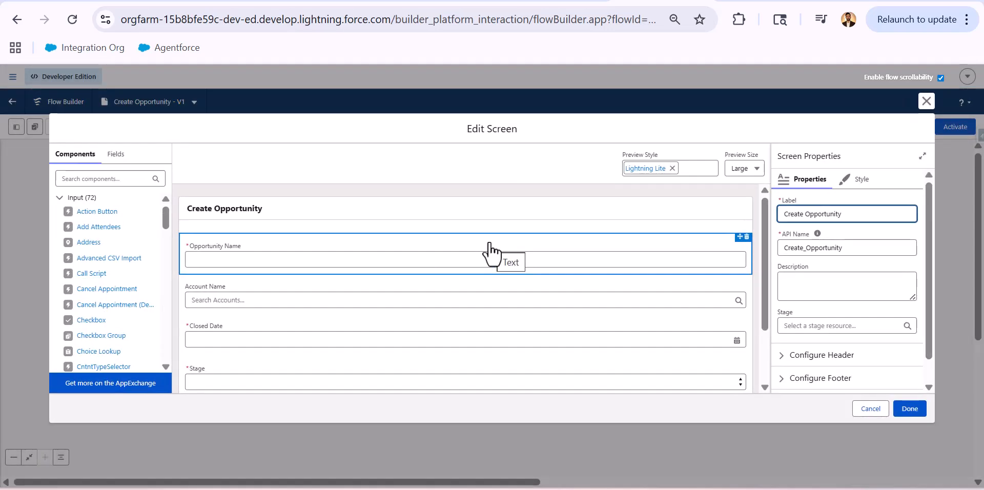
pyautogui.click(466, 205)
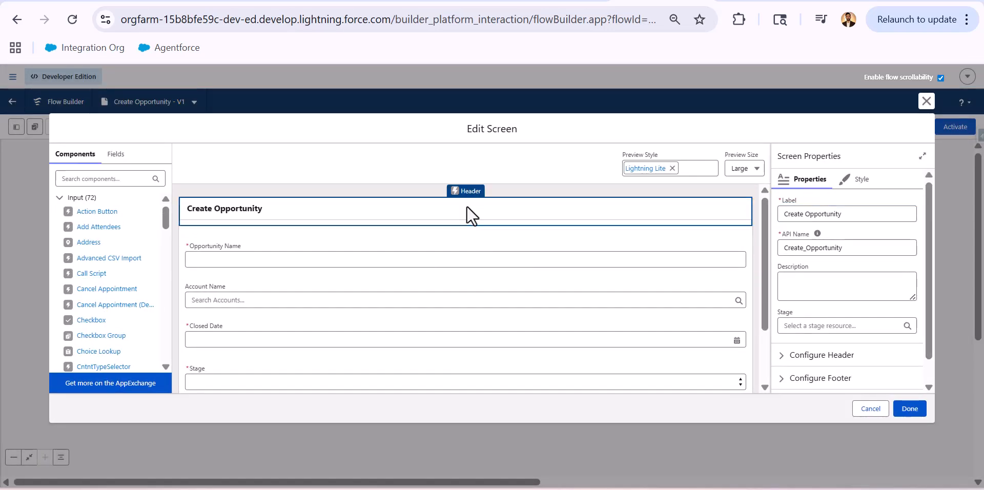
pyautogui.scroll(-2, 790, 304)
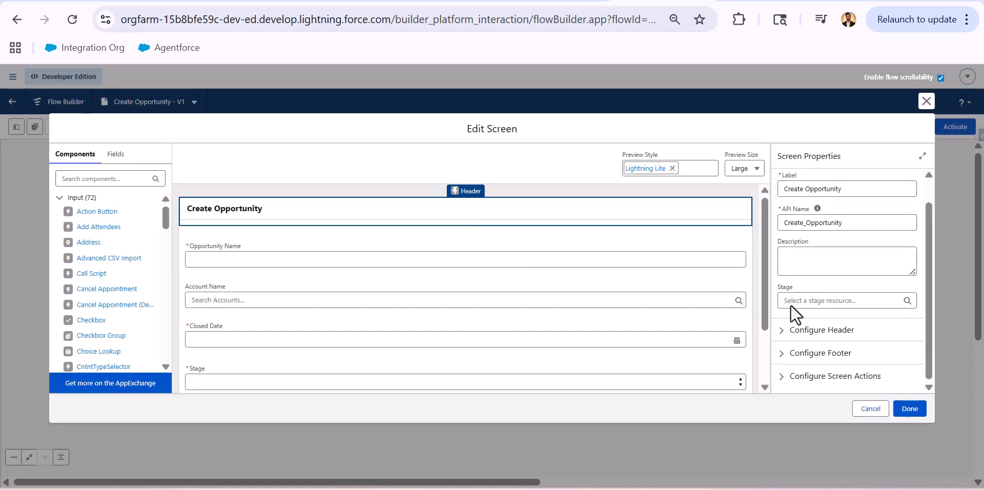
pyautogui.click(489, 247)
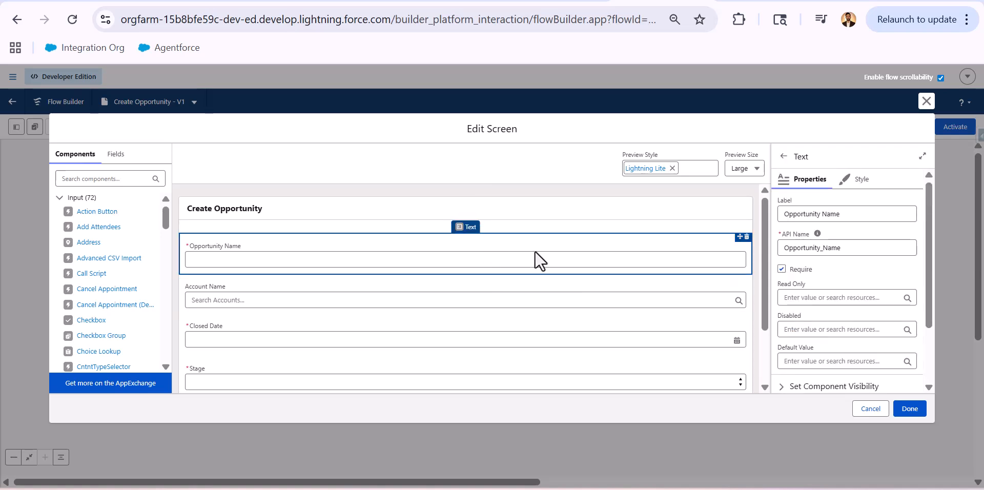
pyautogui.click(404, 214)
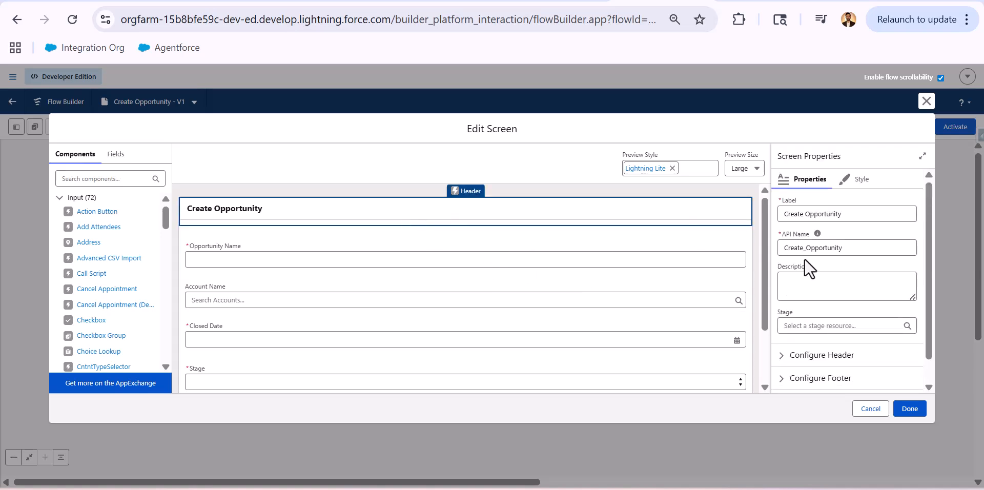
pyautogui.scroll(-2, 842, 282)
pyautogui.click(782, 382)
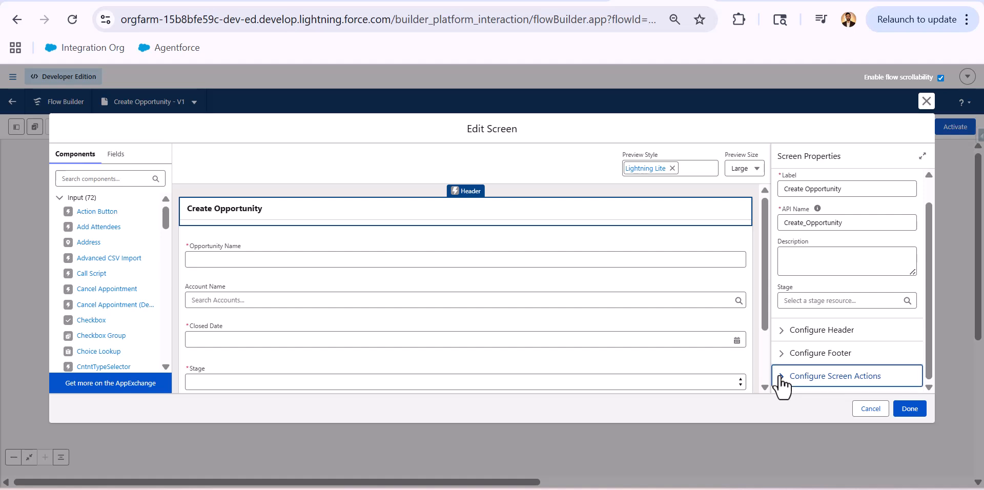
pyautogui.scroll(-3, 782, 385)
pyautogui.click(816, 364)
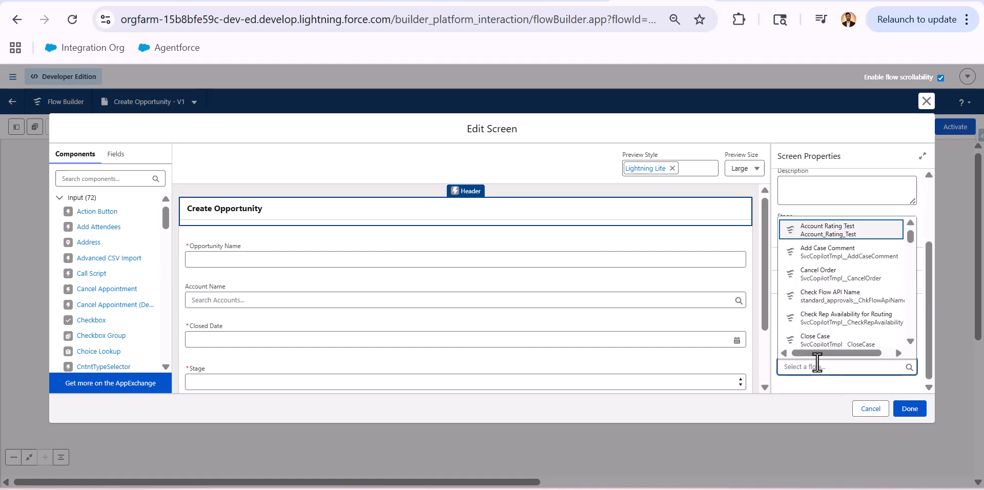
pyautogui.write('get')
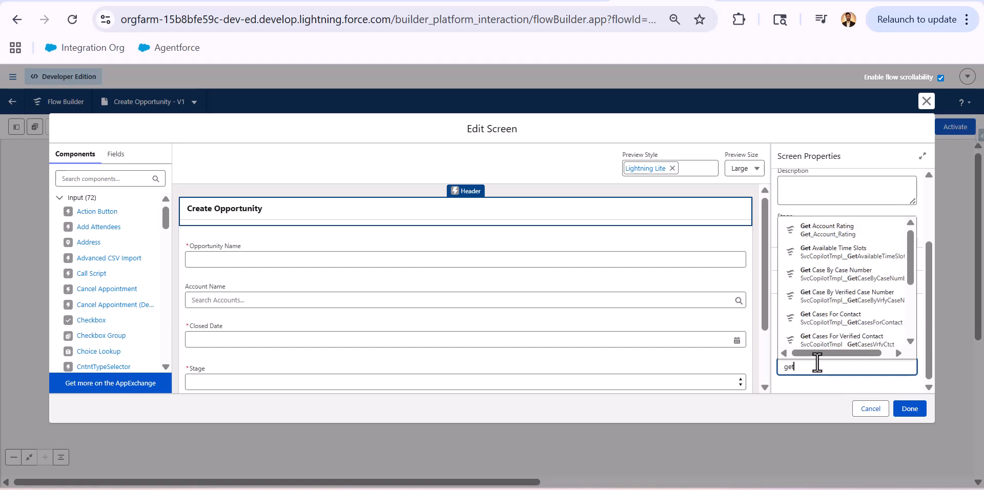
pyautogui.click(851, 237)
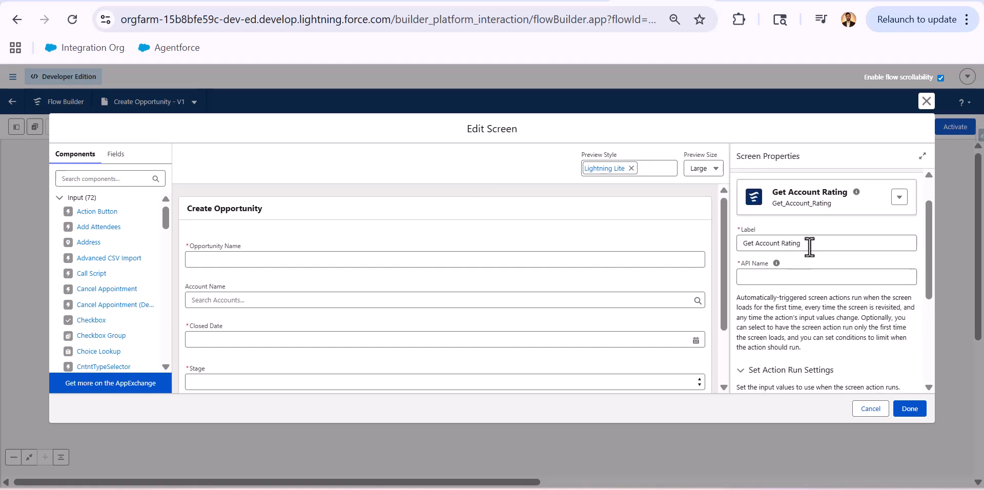
# Step: Keep Get Account Rating as the screen action's label and fill its API name with Get_Account_Rating
pyautogui.tripleClick(794, 243)
pyautogui.click(781, 277)
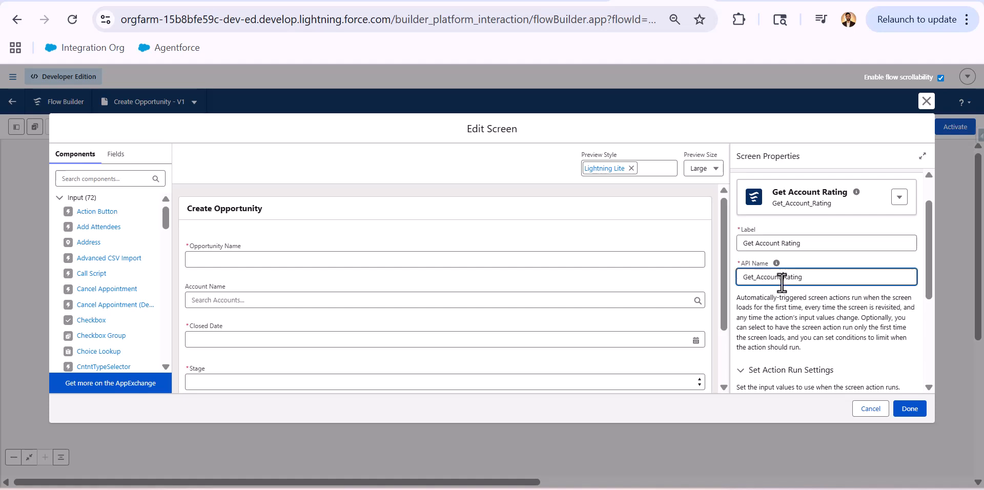
pyautogui.click(842, 308)
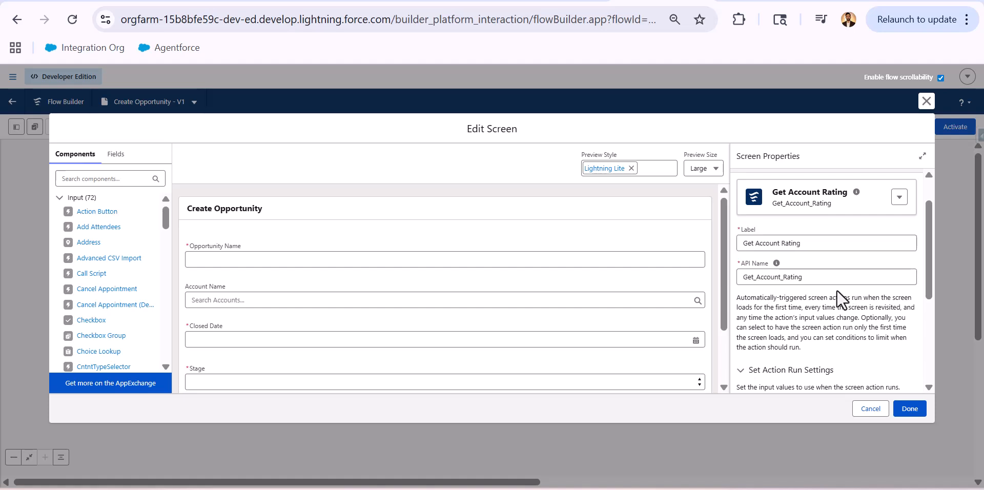
# Step: Include the screen action's accountId input and set it to the Record ID of the Account Name lookup
pyautogui.scroll(-1, 837, 290)
pyautogui.scroll(-1, 837, 291)
pyautogui.scroll(-1, 838, 291)
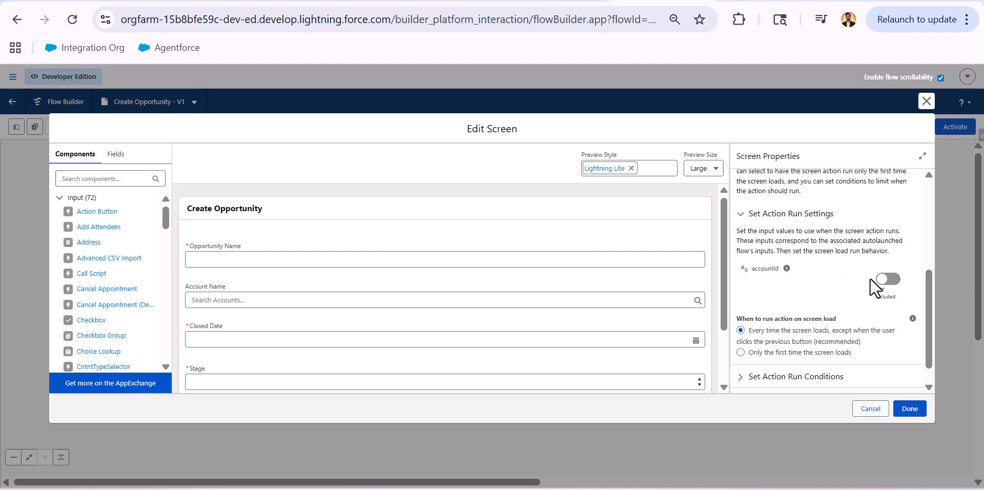
pyautogui.click(887, 282)
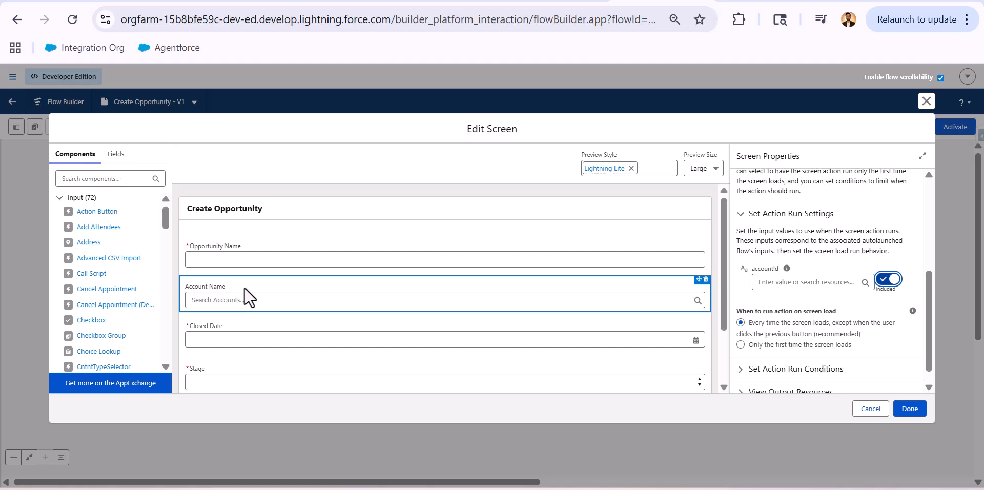
pyautogui.click(818, 283)
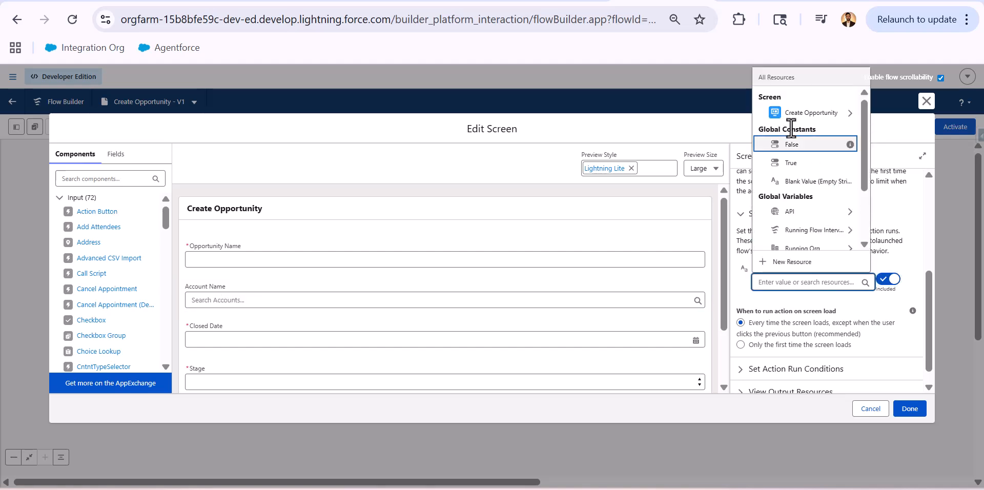
pyautogui.click(813, 114)
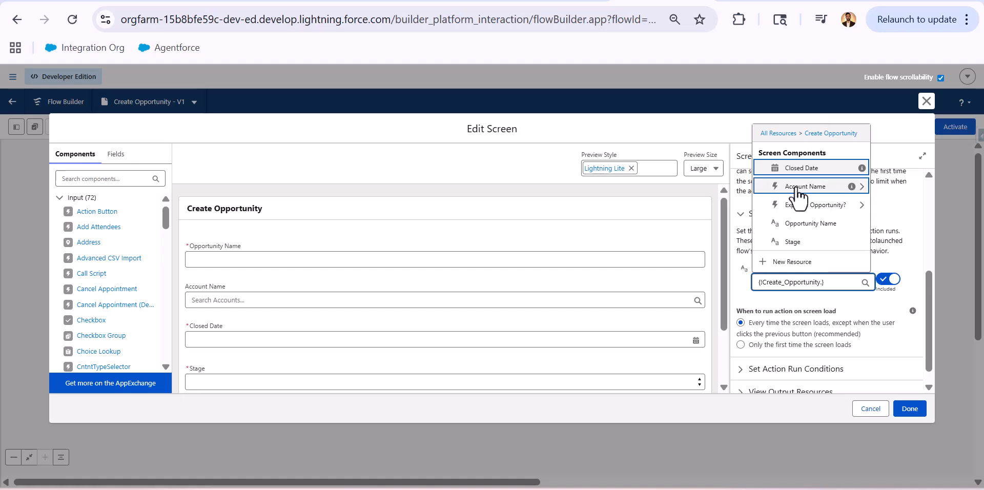
pyautogui.click(818, 187)
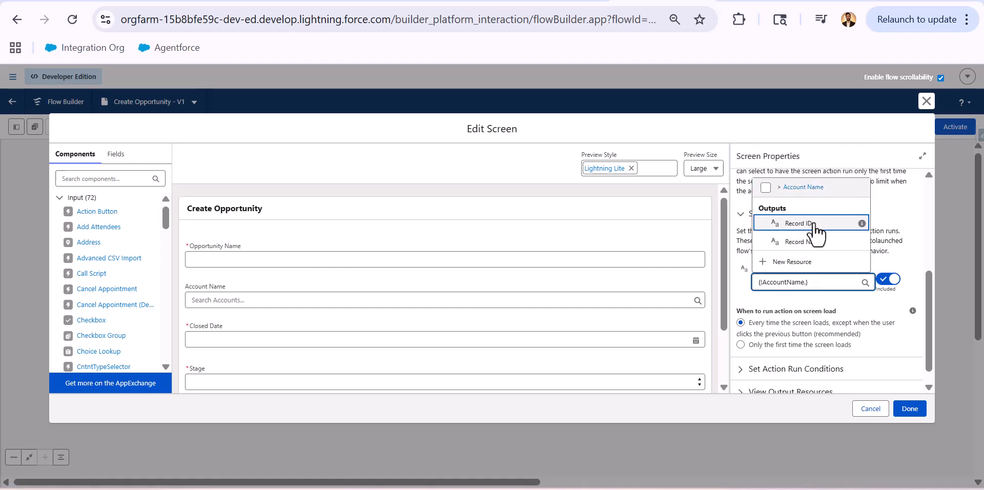
pyautogui.click(813, 224)
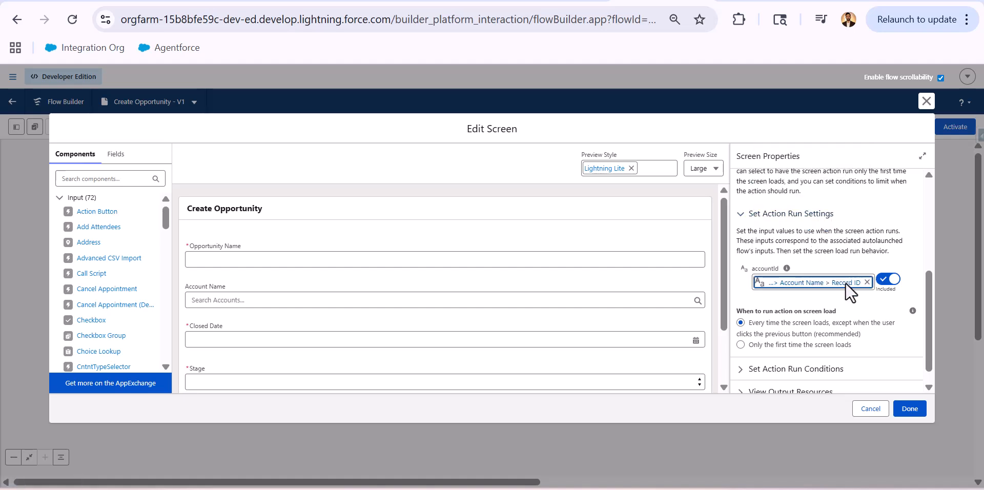
# Step: Examine the screen action's run settings, run conditions and output resources, checking accountRating against the Get Account Rating flow
pyautogui.doubleClick(765, 267)
pyautogui.scroll(-1, 764, 268)
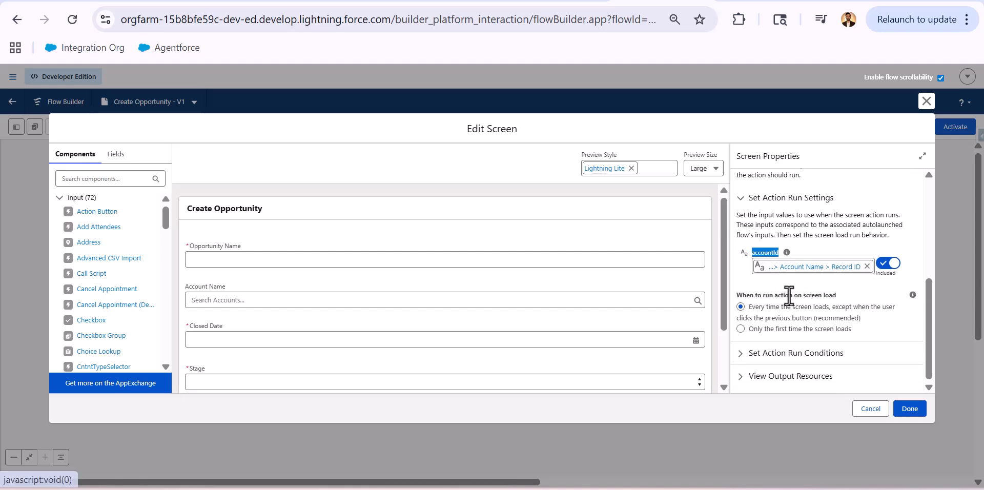
pyautogui.click(805, 288)
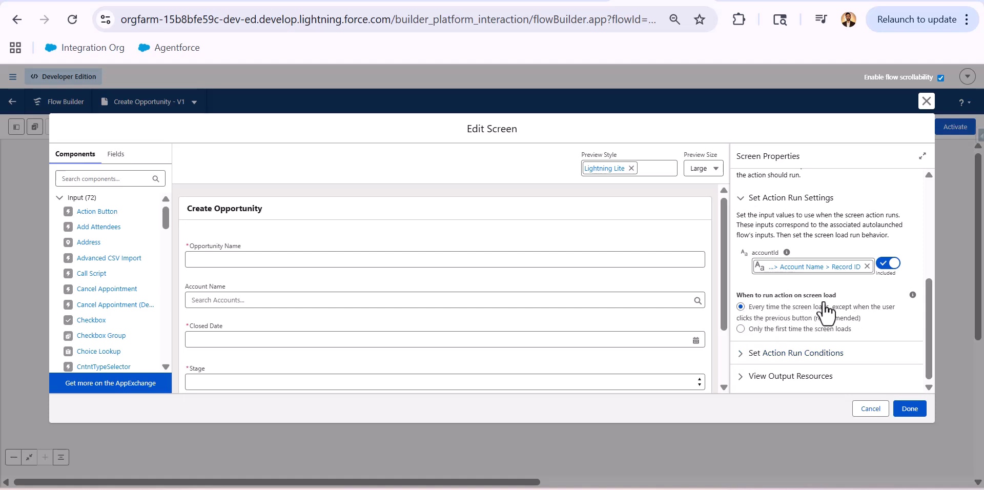
pyautogui.click(744, 350)
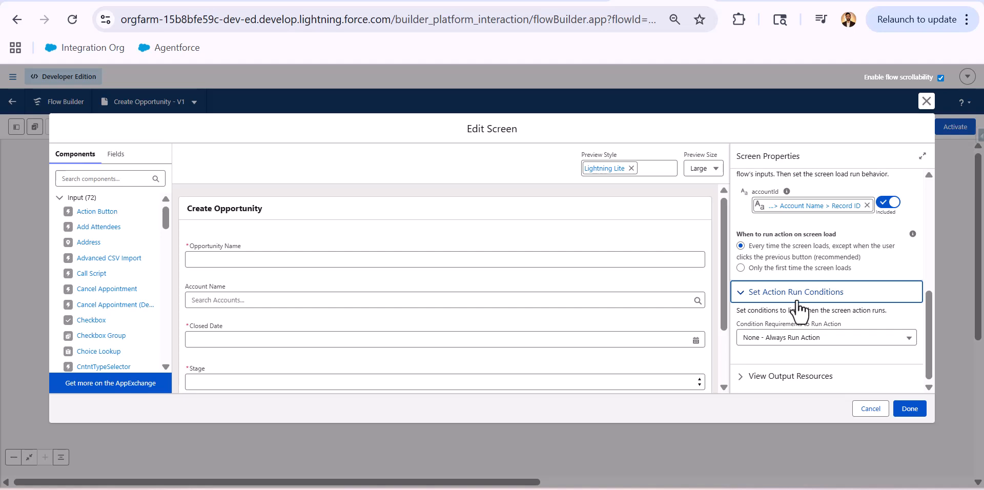
pyautogui.click(747, 296)
pyautogui.click(743, 378)
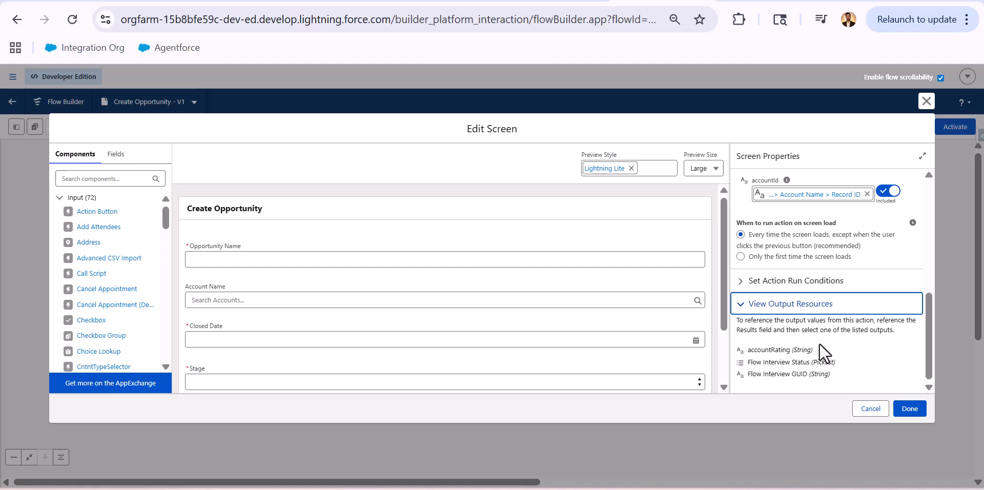
pyautogui.moveTo(749, 350); pyautogui.dragTo(789, 352)
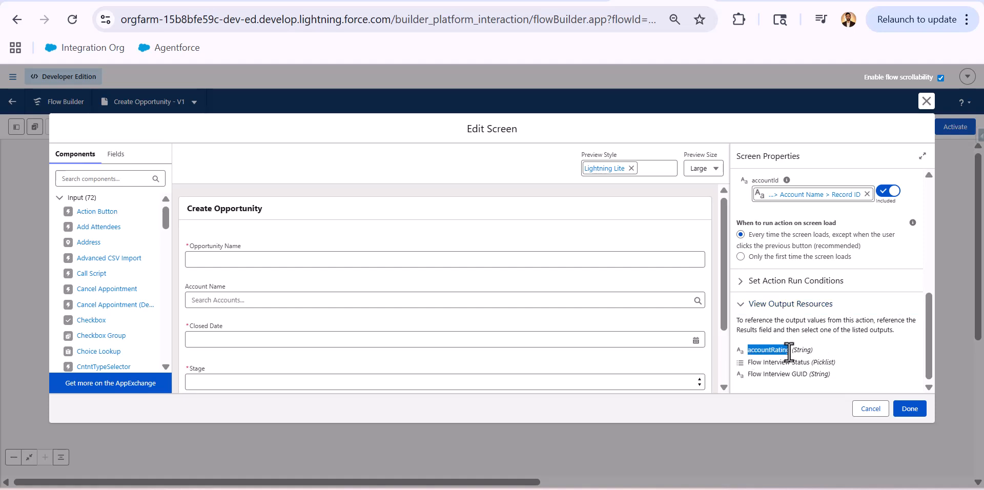
pyautogui.click(373, 1)
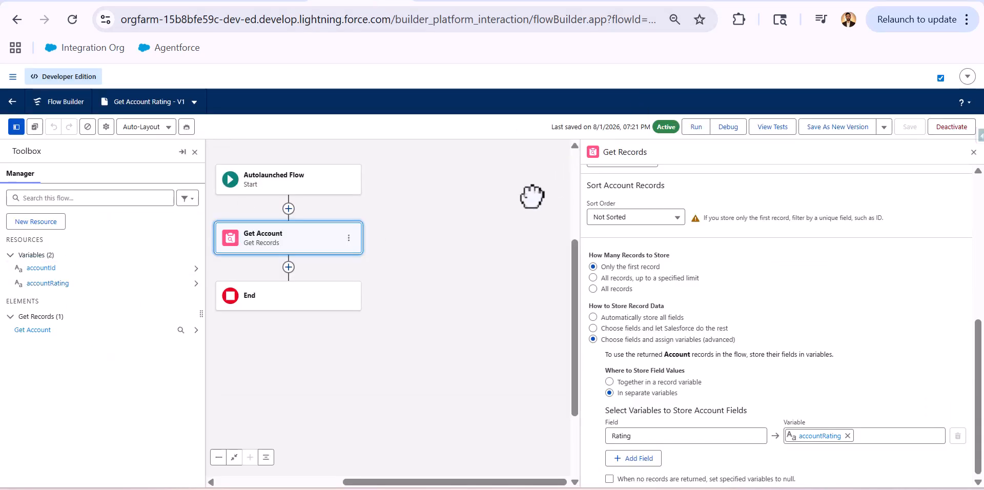
pyautogui.click(661, 4)
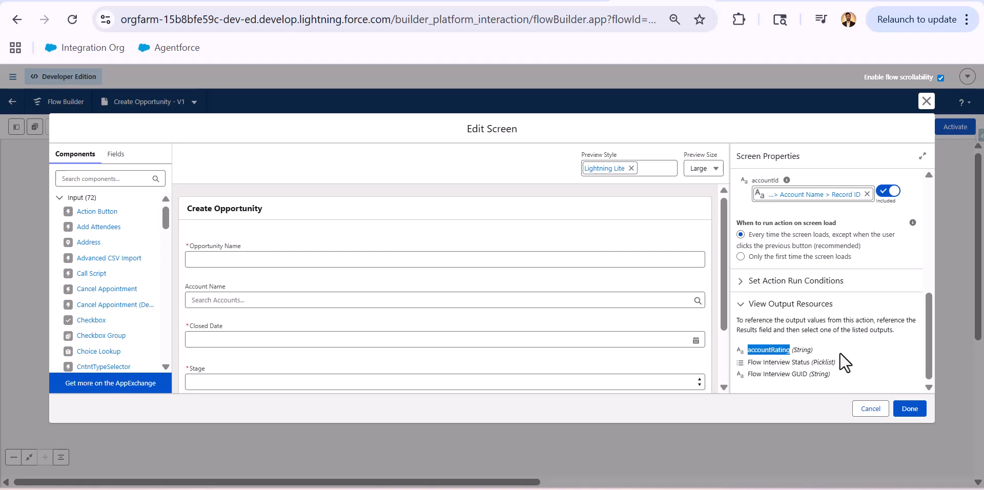
pyautogui.click(783, 349)
# Step: Delete the existing visibility condition on the Account Name record ID from the Expedite Opportunity? toggle
pyautogui.scroll(-2, 544, 336)
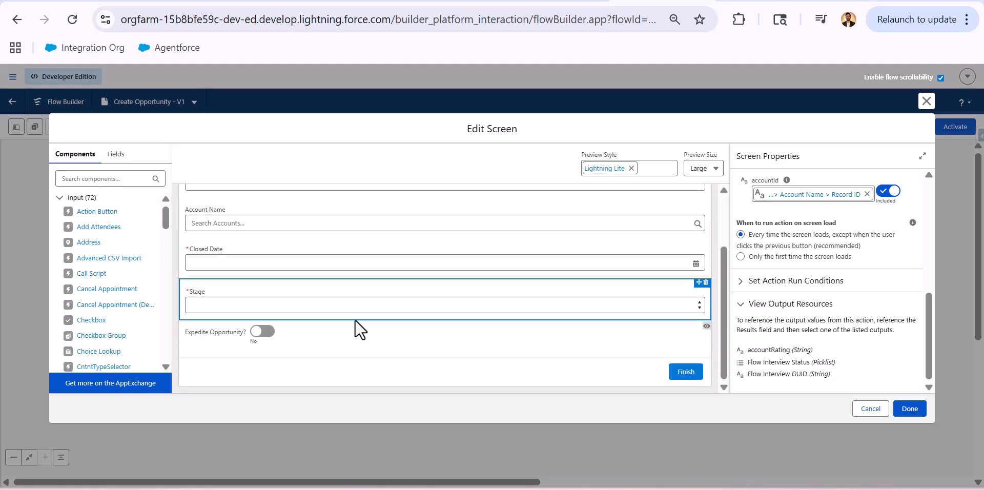
pyautogui.click(365, 329)
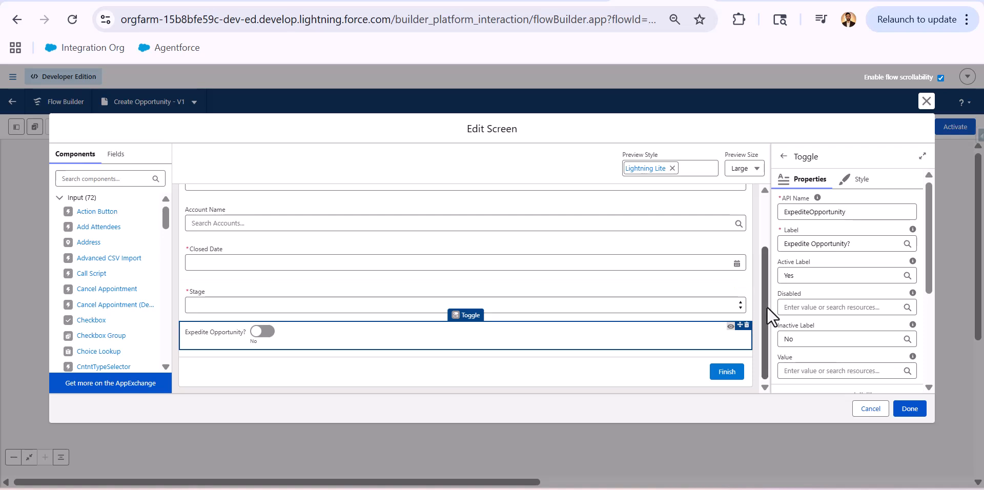
pyautogui.scroll(-3, 818, 309)
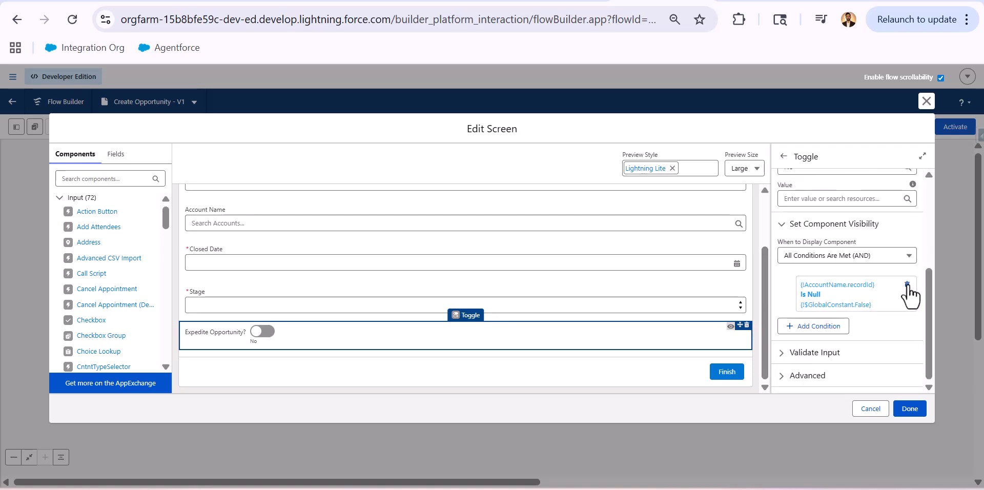
pyautogui.click(906, 284)
# Step: Display the toggle when All Conditions Are Met (AND), using accountRating from the Get Account Rating action's Results as the new condition's resource
pyautogui.click(839, 314)
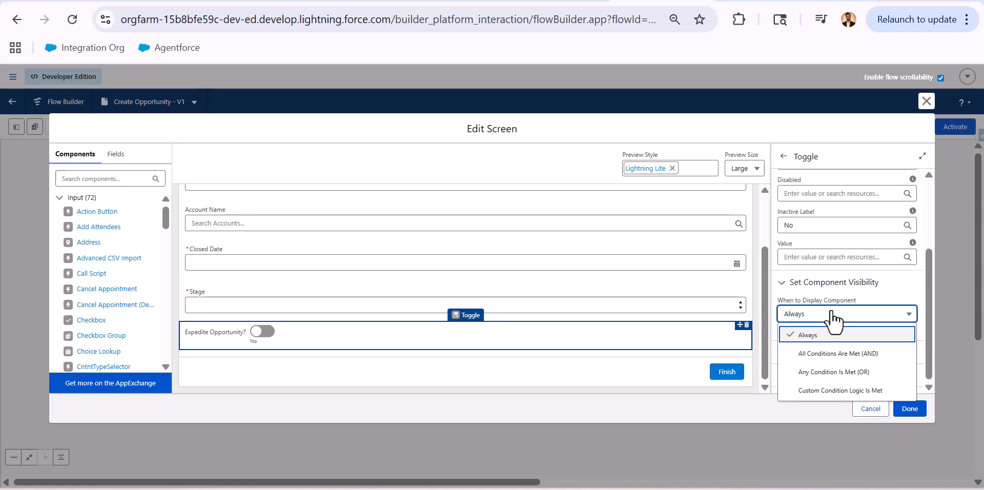
pyautogui.click(835, 353)
pyautogui.click(827, 344)
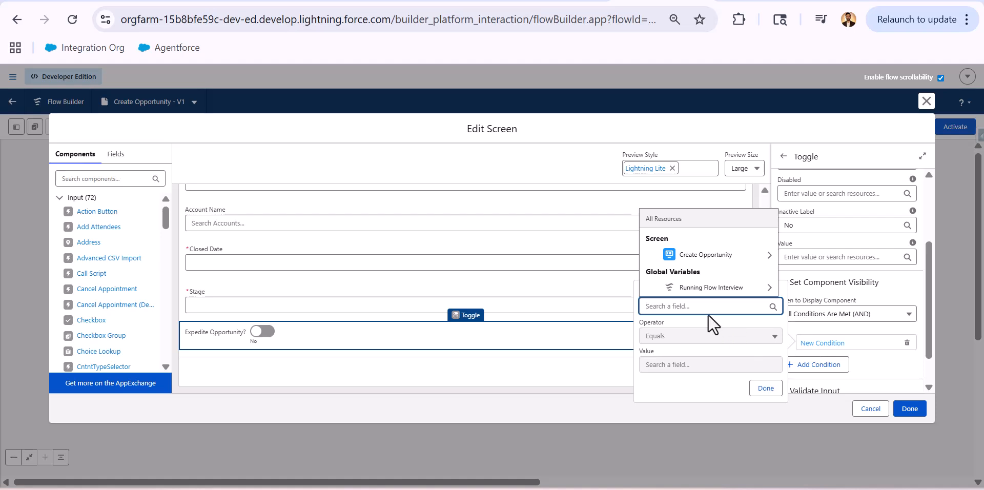
pyautogui.click(705, 256)
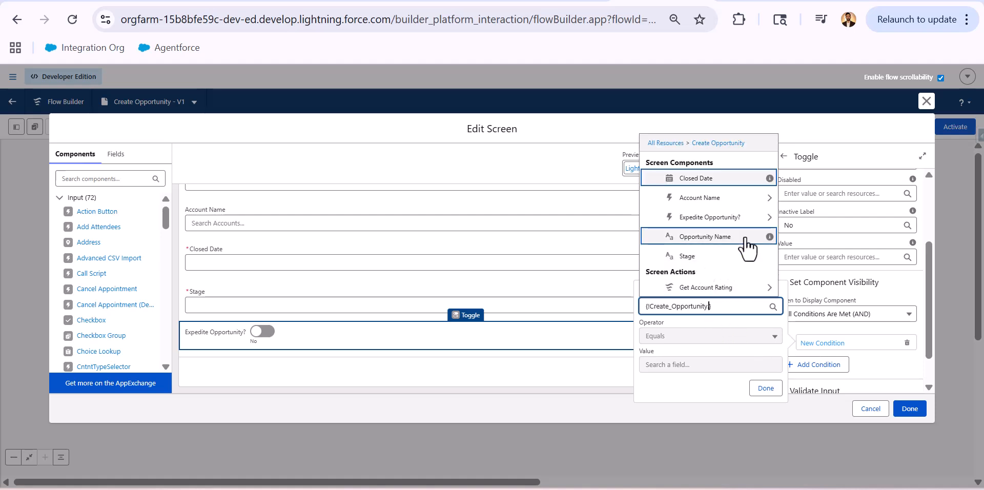
pyautogui.scroll(-2, 747, 249)
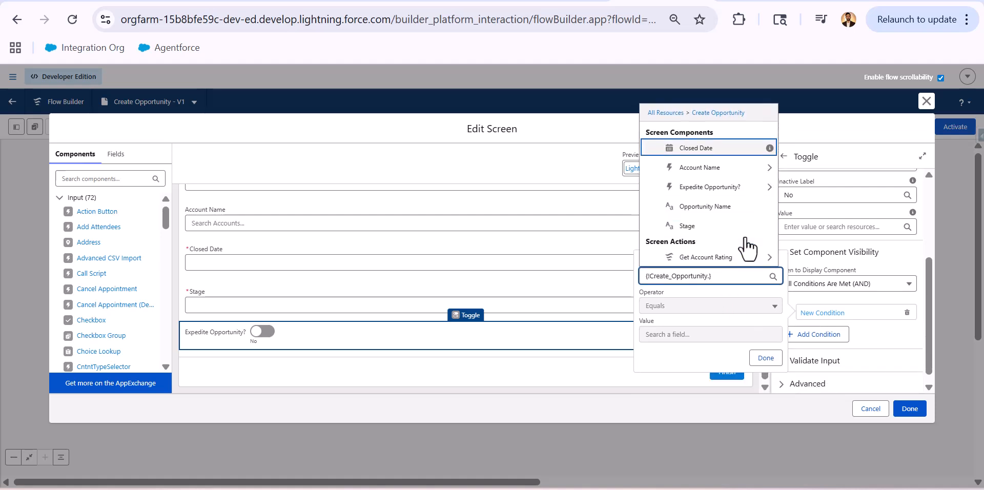
pyautogui.click(711, 262)
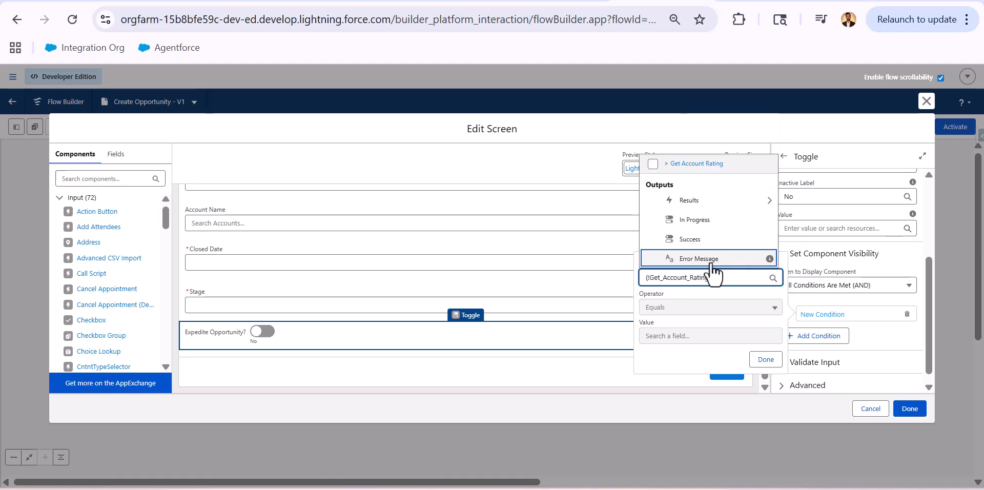
pyautogui.click(703, 205)
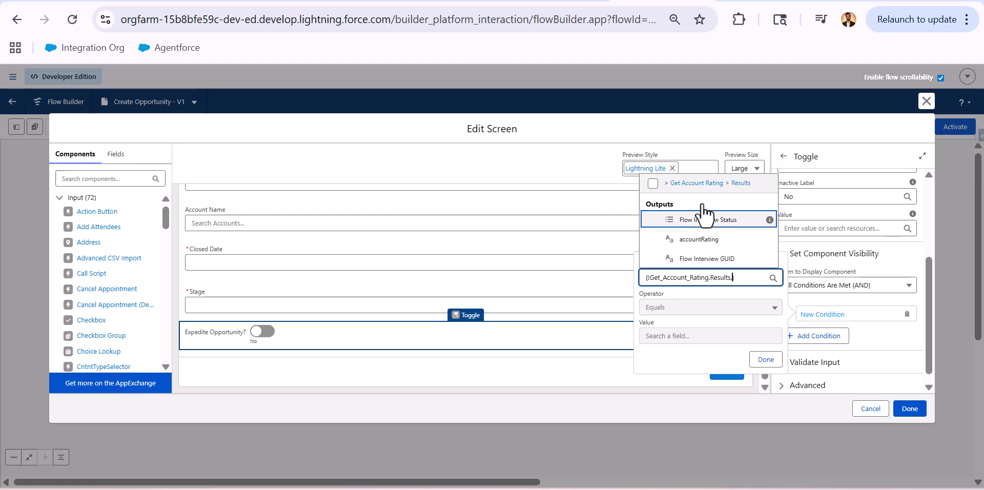
pyautogui.click(694, 239)
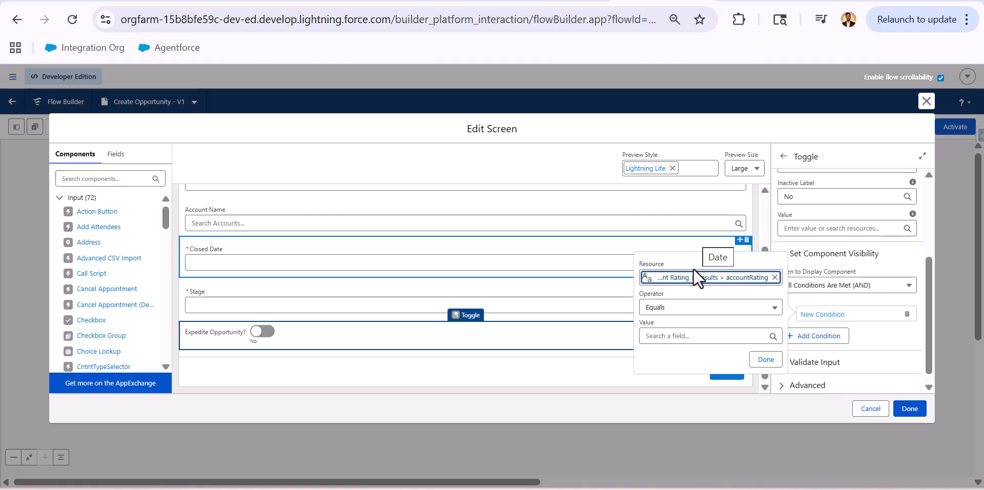
# Step: Complete the toggle's visibility condition so that accountRating equals Hot
pyautogui.click(681, 337)
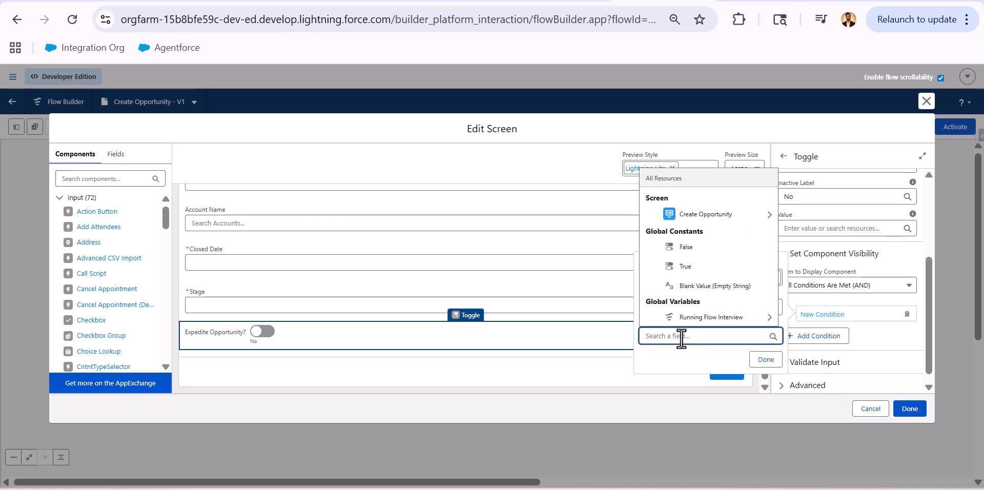
pyautogui.write('Hot')
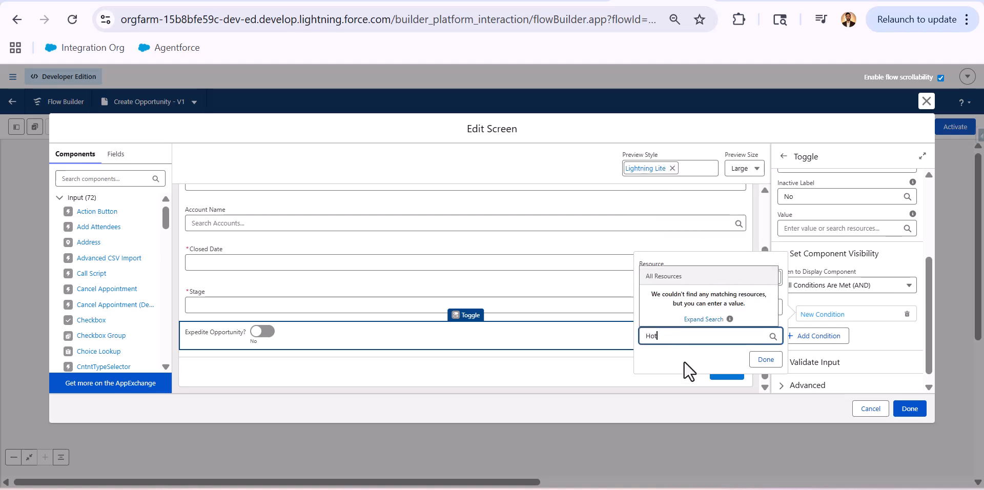
pyautogui.click(686, 365)
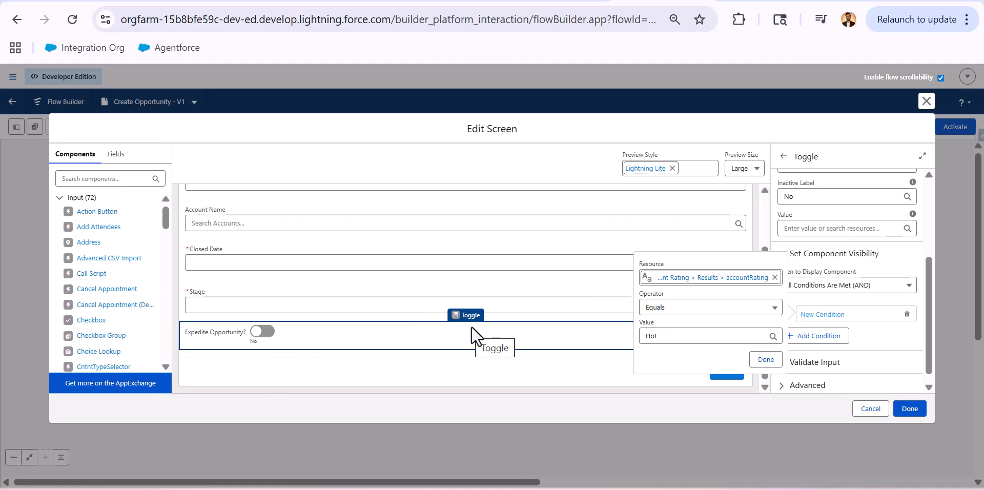
pyautogui.click(765, 361)
pyautogui.scroll(1, 890, 334)
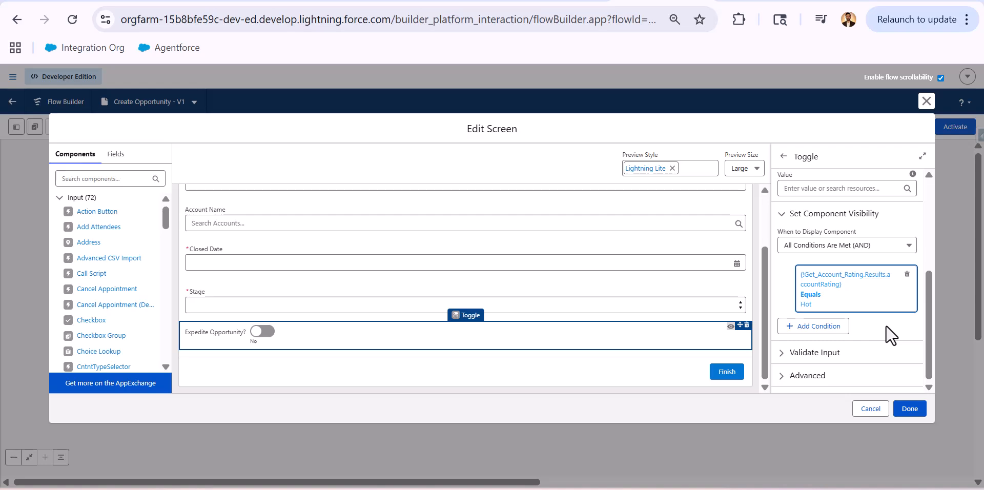
pyautogui.scroll(3, 891, 335)
pyautogui.scroll(-4, 892, 336)
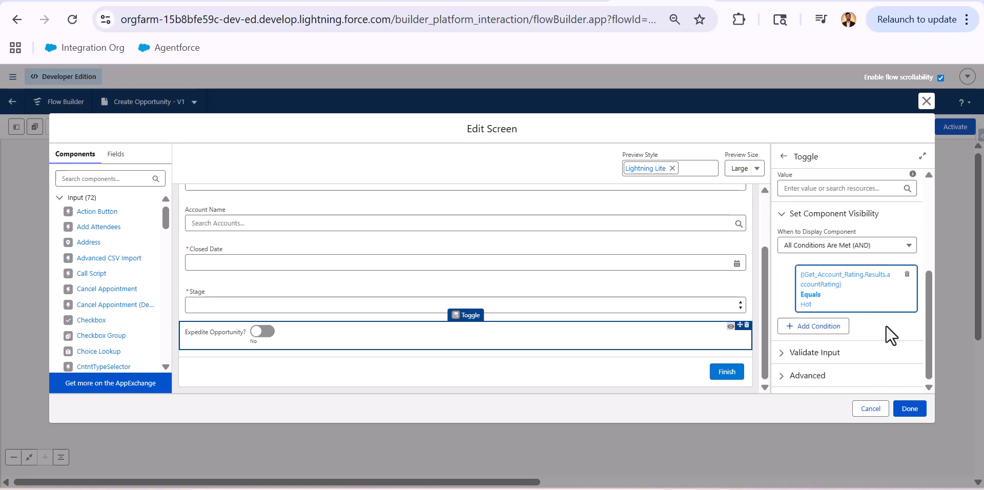
# Step: Save the flow with the updated Create Opportunity screen and start a debug run of it
pyautogui.click(910, 408)
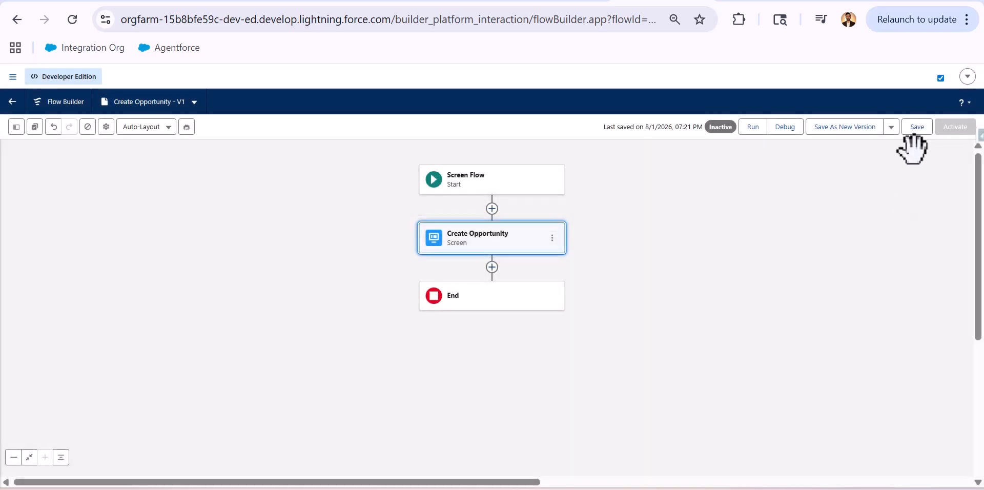
pyautogui.click(917, 133)
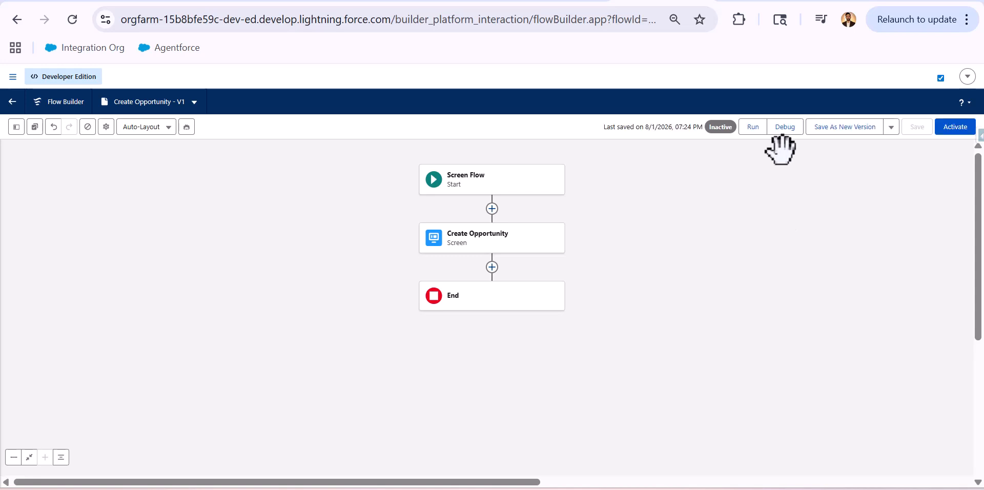
pyautogui.click(786, 129)
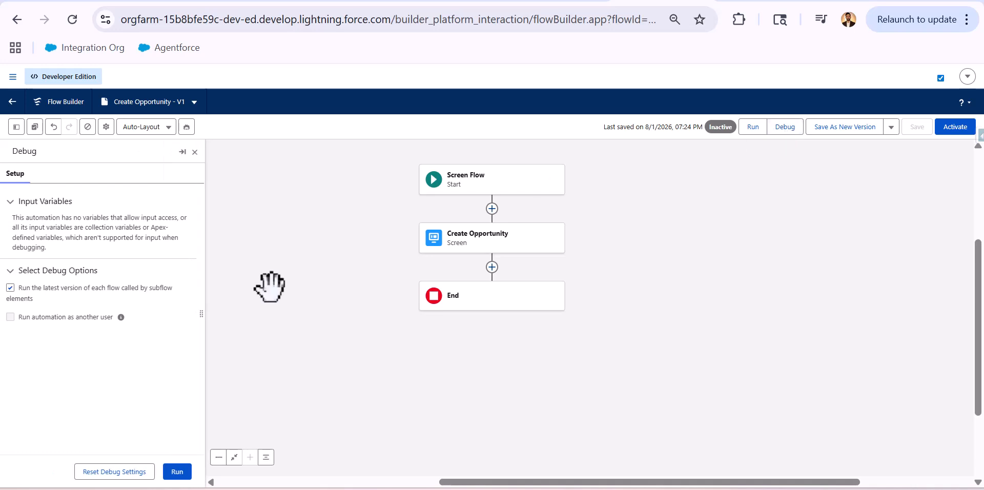
pyautogui.click(178, 472)
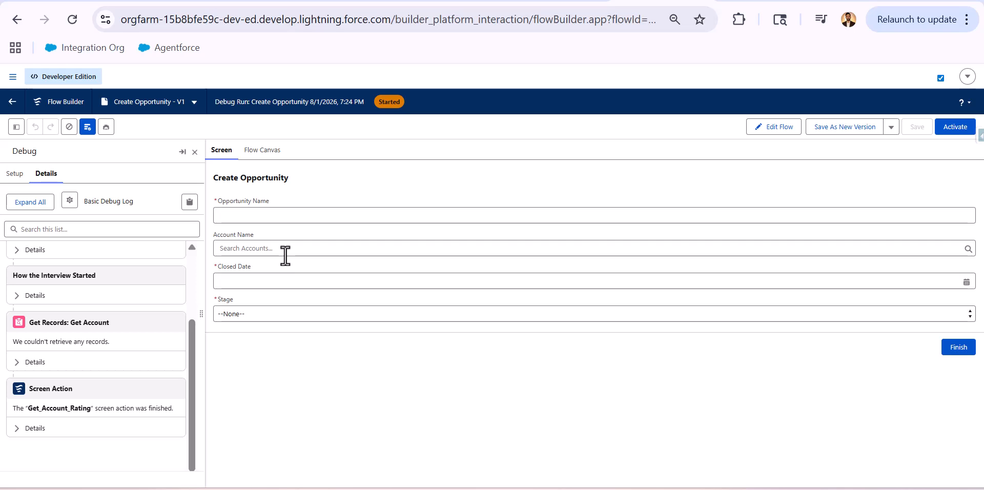
# Step: Choose Edge Communications as the Account Name on the debug run's Create Opportunity screen
pyautogui.click(302, 248)
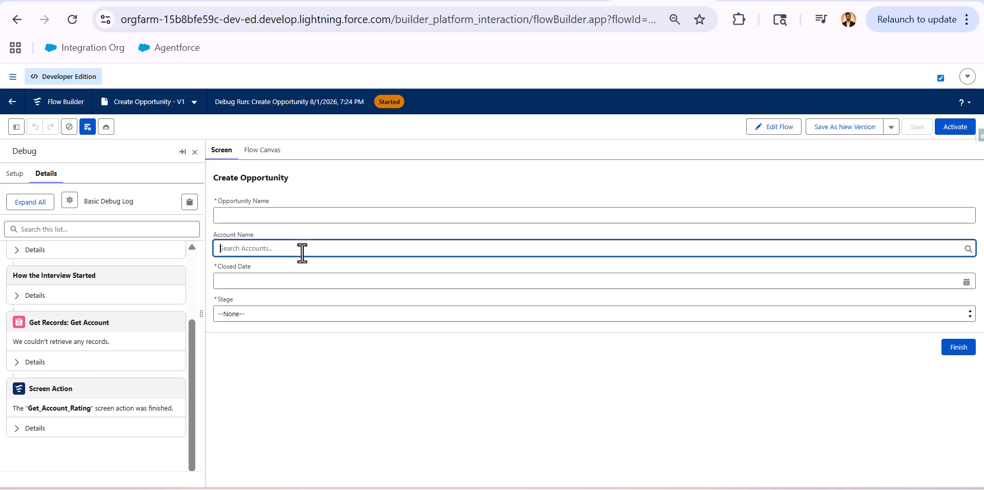
pyautogui.click(318, 393)
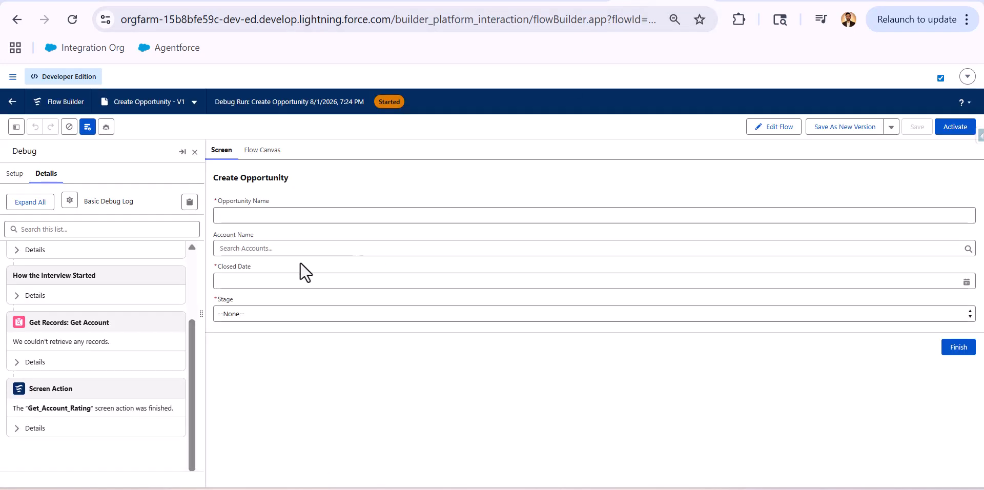
pyautogui.click(281, 249)
pyautogui.click(282, 290)
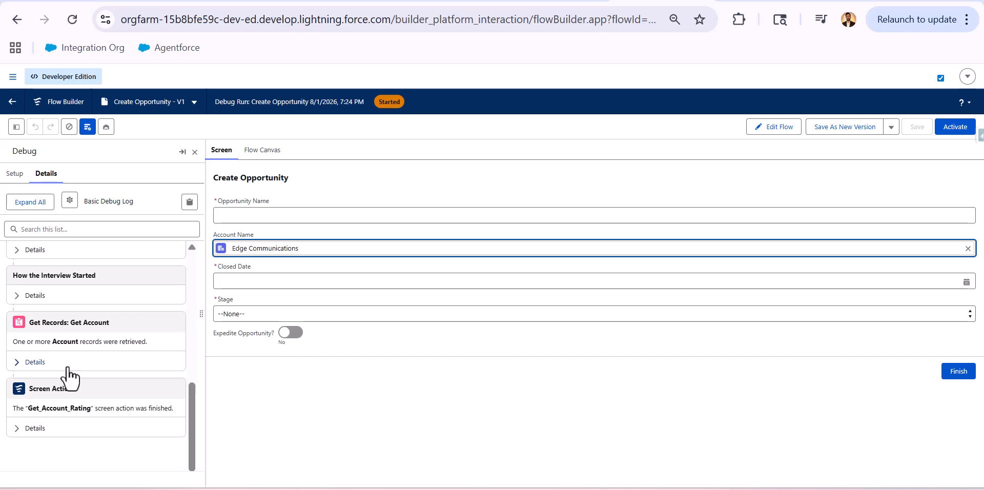
# Step: Compare the accountId inputs of the two Get_Account_Rating screen action starts in the debug log, before and after the account selection
pyautogui.scroll(6, 70, 374)
pyautogui.scroll(-5, 109, 308)
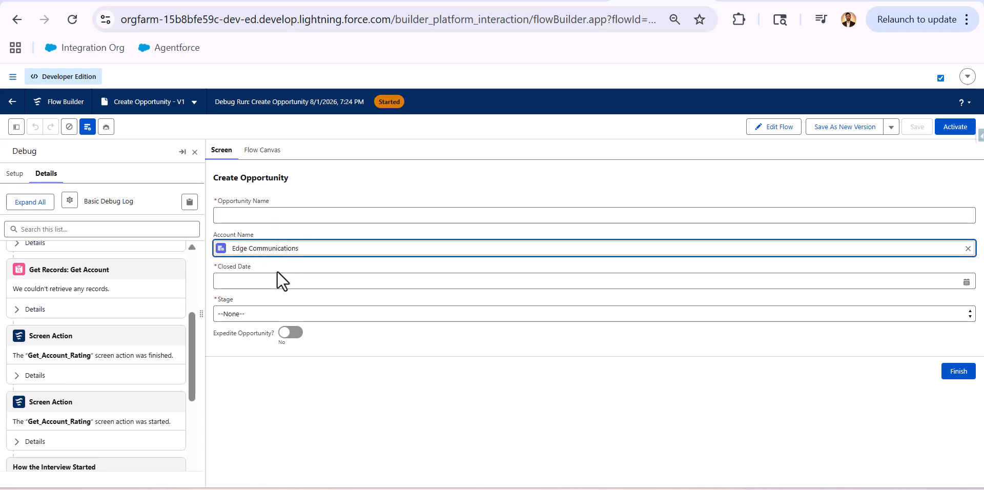
pyautogui.scroll(-3, 78, 307)
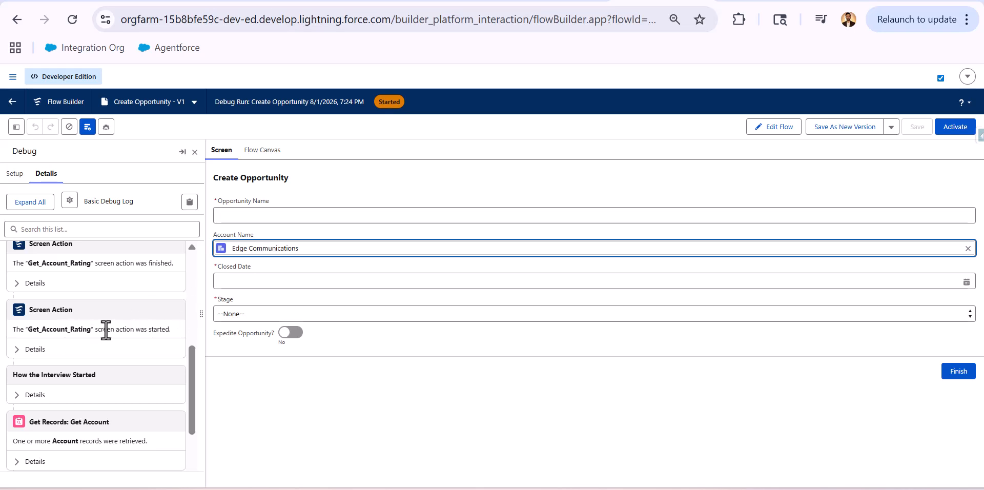
pyautogui.scroll(-1, 106, 329)
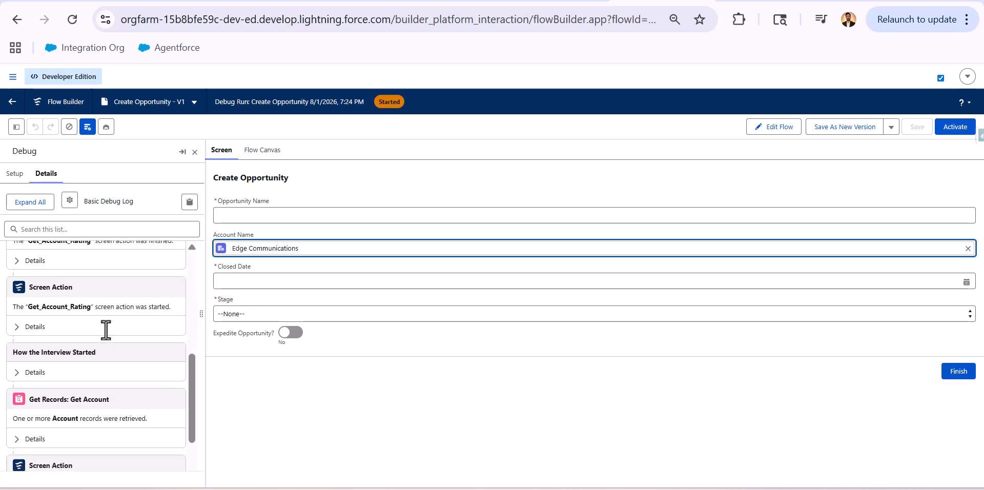
pyautogui.click(39, 306)
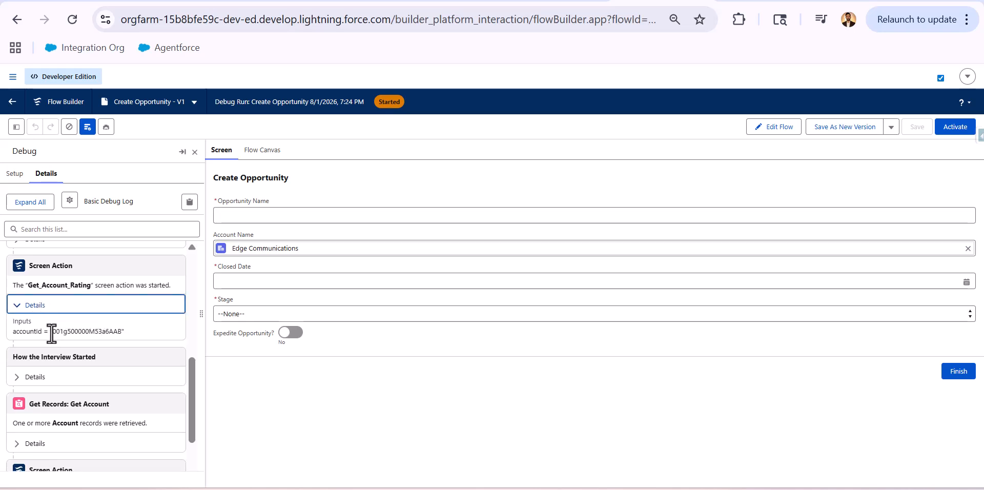
pyautogui.moveTo(51, 333); pyautogui.dragTo(124, 335)
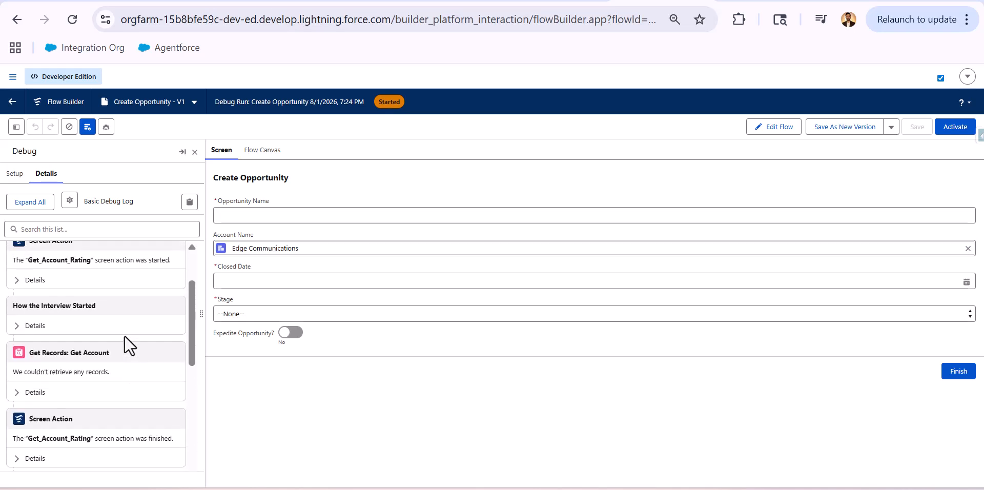
pyautogui.scroll(1, 124, 335)
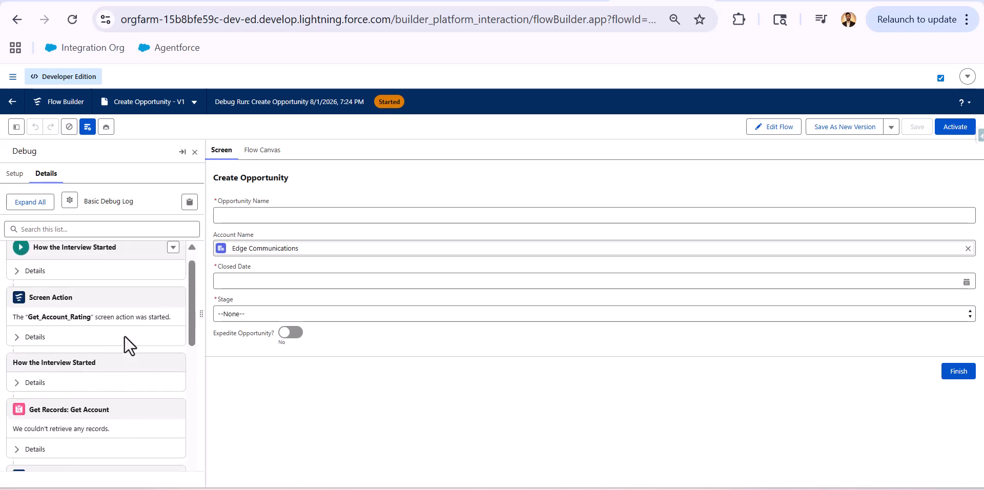
pyautogui.click(16, 351)
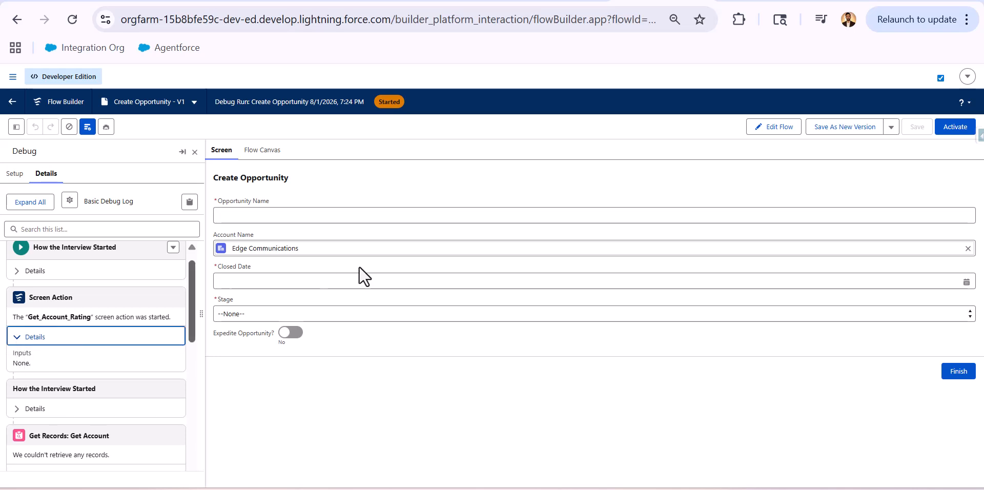
pyautogui.scroll(-2, 169, 357)
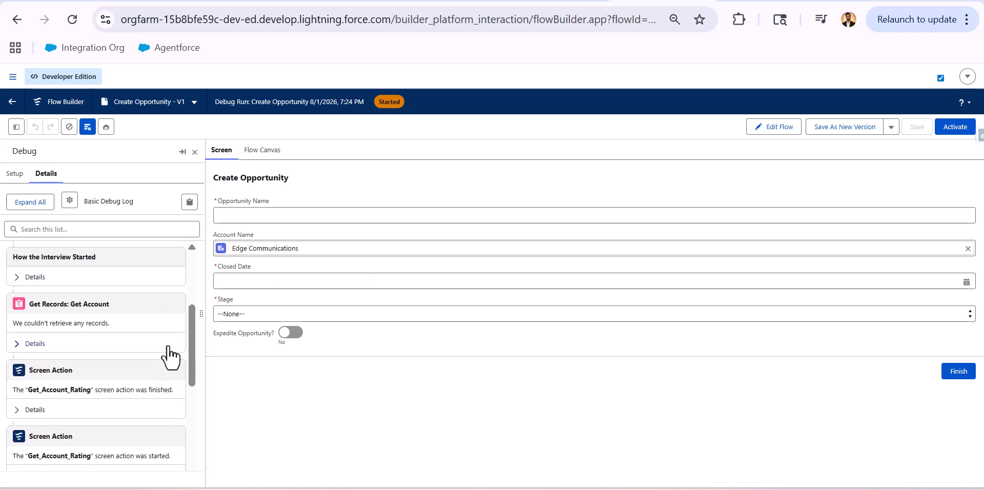
pyautogui.scroll(-1, 142, 318)
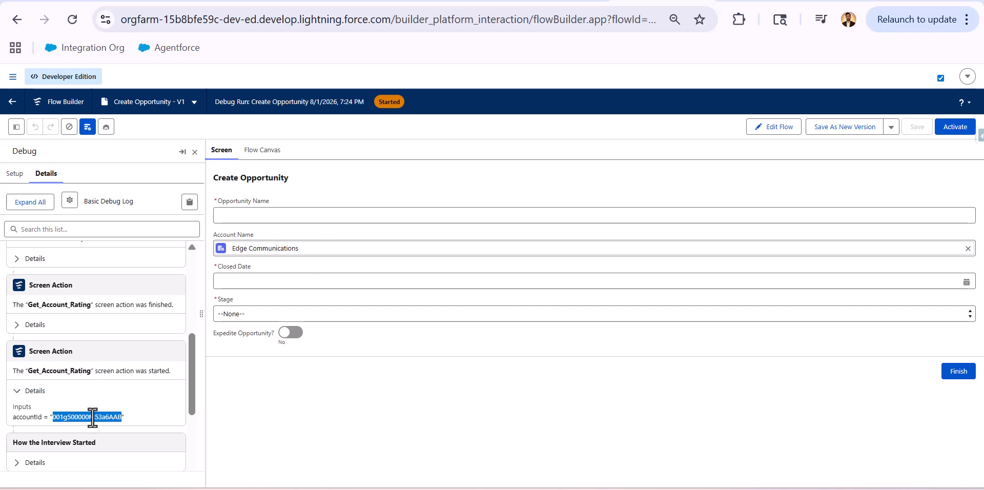
# Step: Examine the interview start details and the Get Account record retrieval for the latest Get_Account_Rating run in the debug log
pyautogui.scroll(-3, 93, 416)
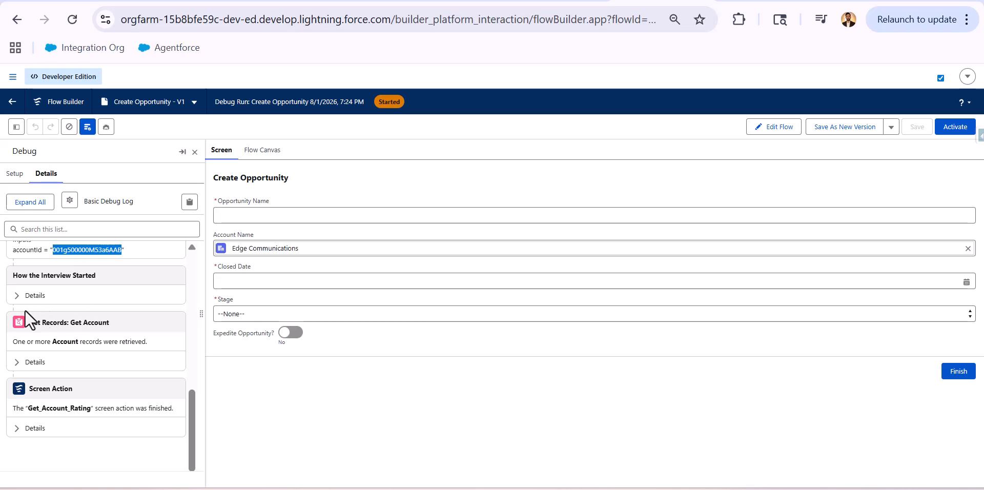
pyautogui.click(17, 296)
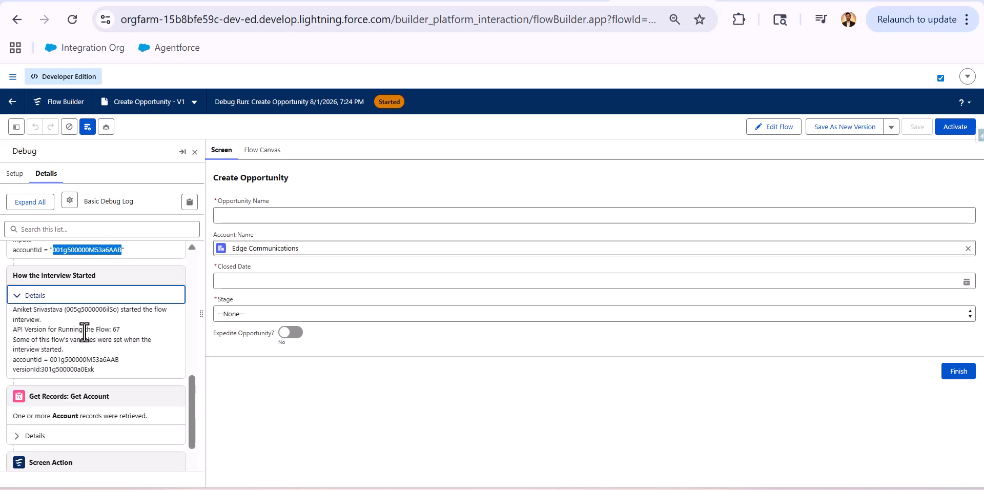
pyautogui.scroll(-2, 95, 365)
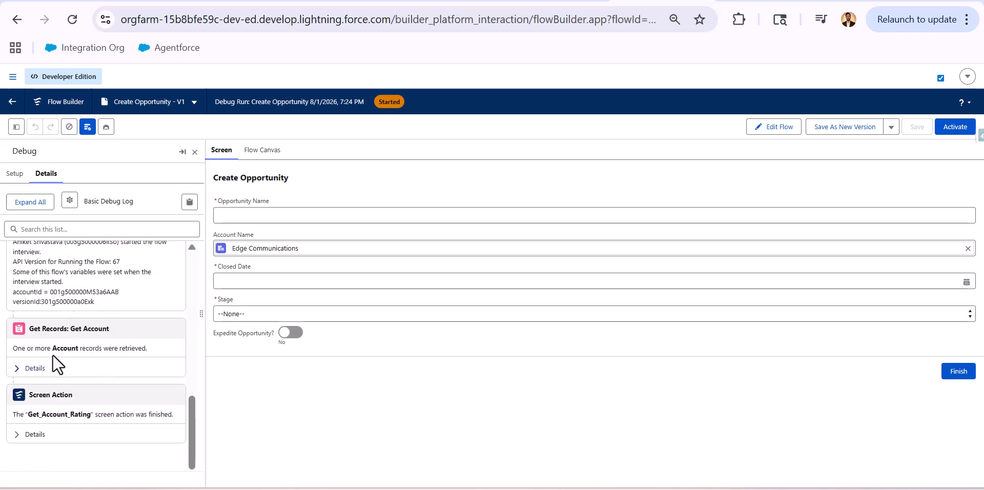
pyautogui.click(21, 373)
pyautogui.scroll(-1, 21, 379)
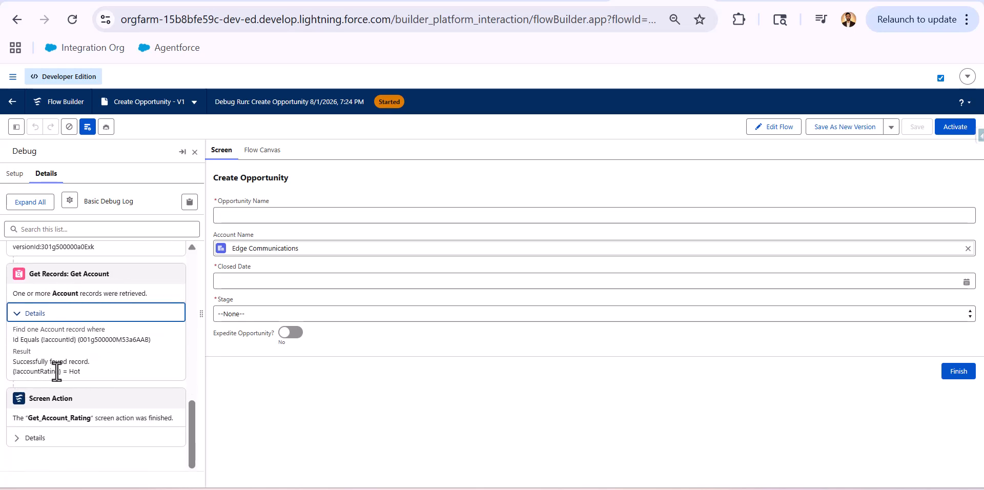
# Step: Read the accountRating result of the latest Get Account retrieval in the debug log
pyautogui.moveTo(90, 361); pyautogui.dragTo(25, 362)
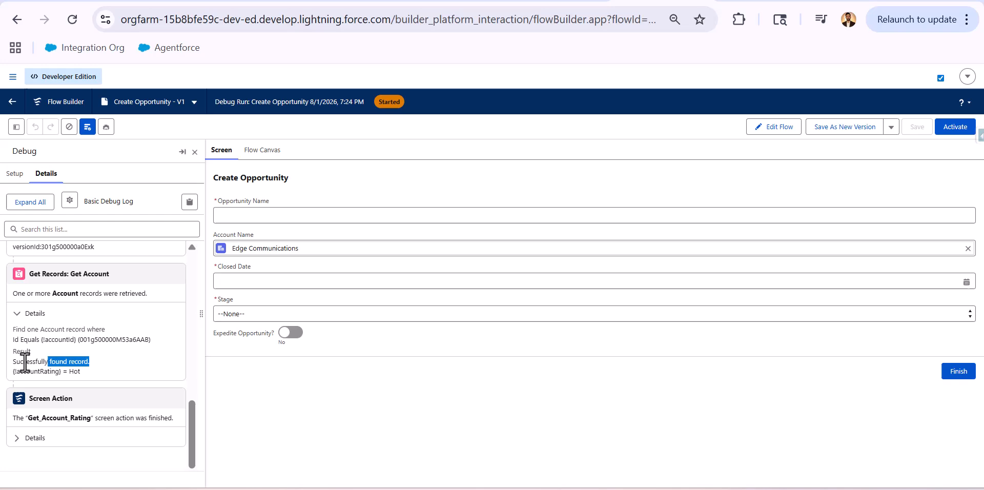
pyautogui.doubleClick(70, 373)
pyautogui.scroll(-1, 65, 364)
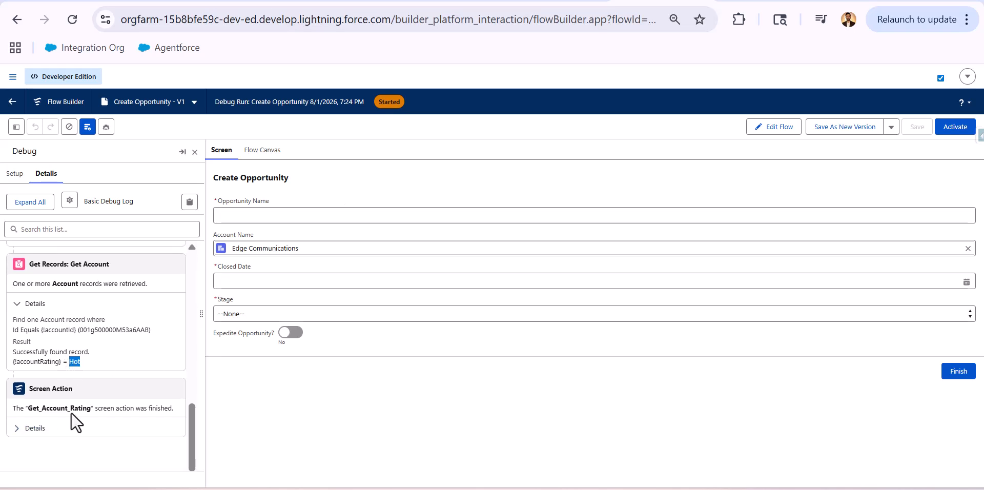
# Step: Clear the Account Name selection on the debug run's Create Opportunity screen
pyautogui.click(414, 342)
pyautogui.click(967, 250)
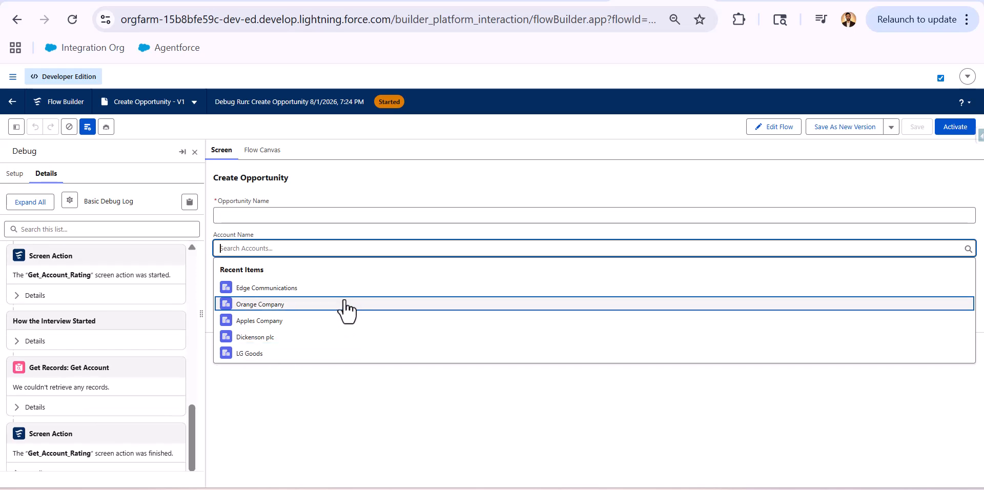
pyautogui.click(340, 422)
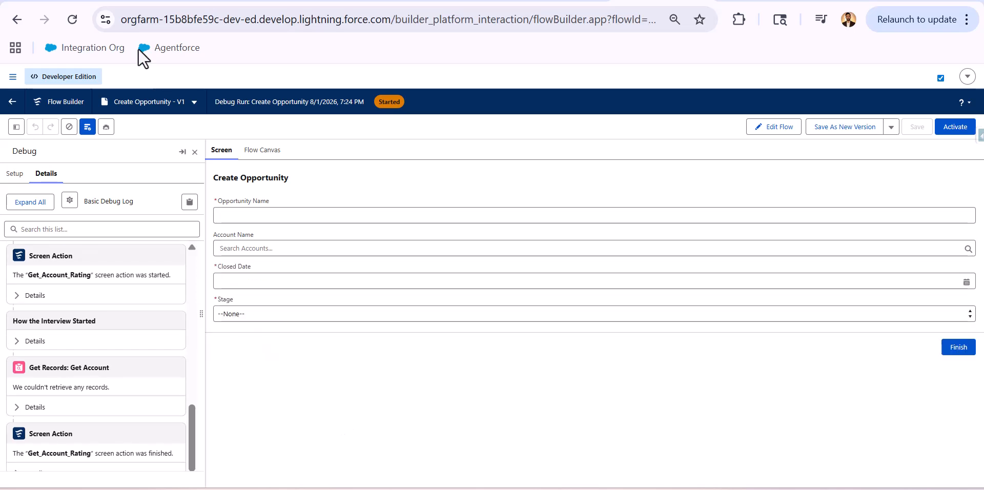
# Step: Switch to the Sales app and open the Orange Company record from the recently viewed accounts
pyautogui.click(99, 1)
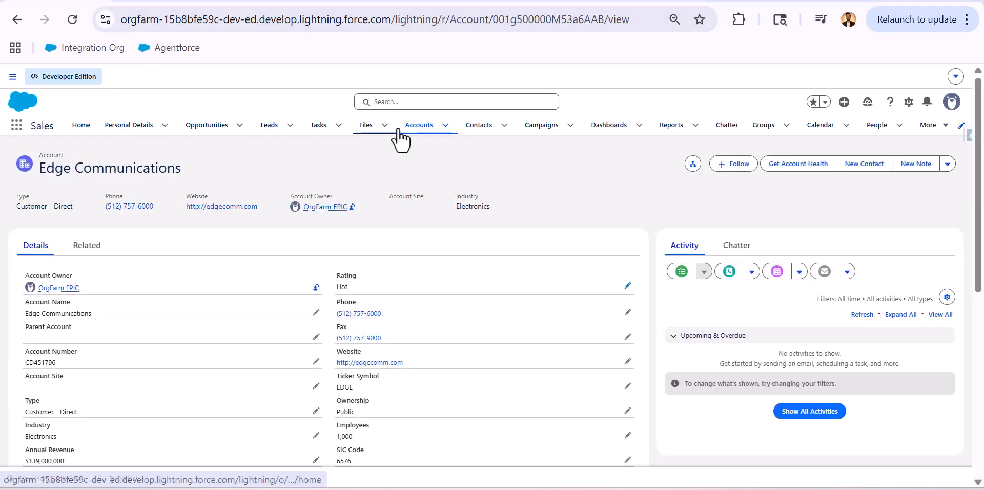
pyautogui.click(416, 128)
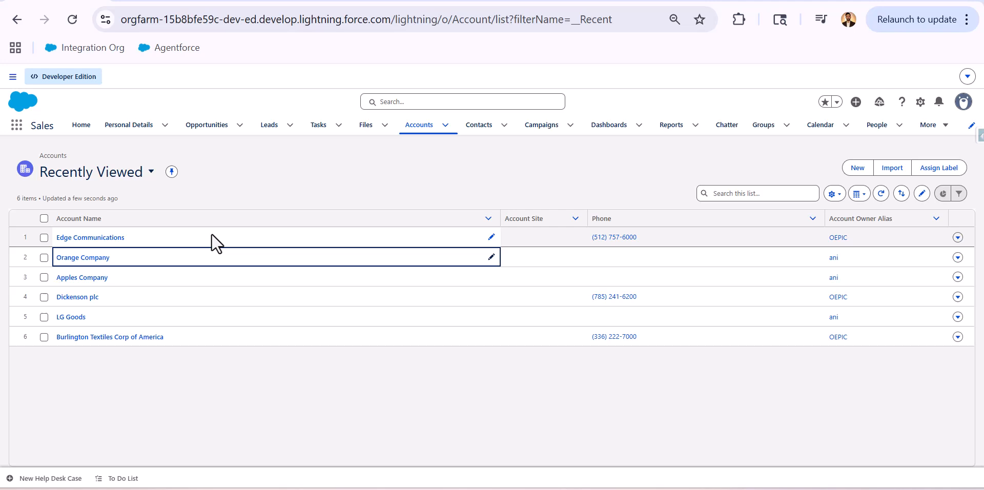
pyautogui.click(81, 257)
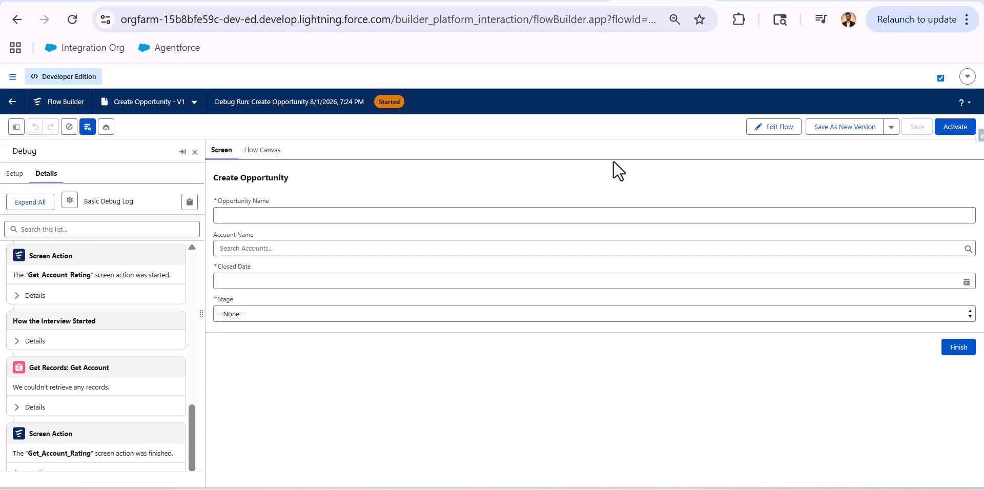
# Step: Choose Orange Company as the Account Name in the debug run and examine the Get Account retrieval's accountRating result
pyautogui.click(533, 248)
pyautogui.click(283, 305)
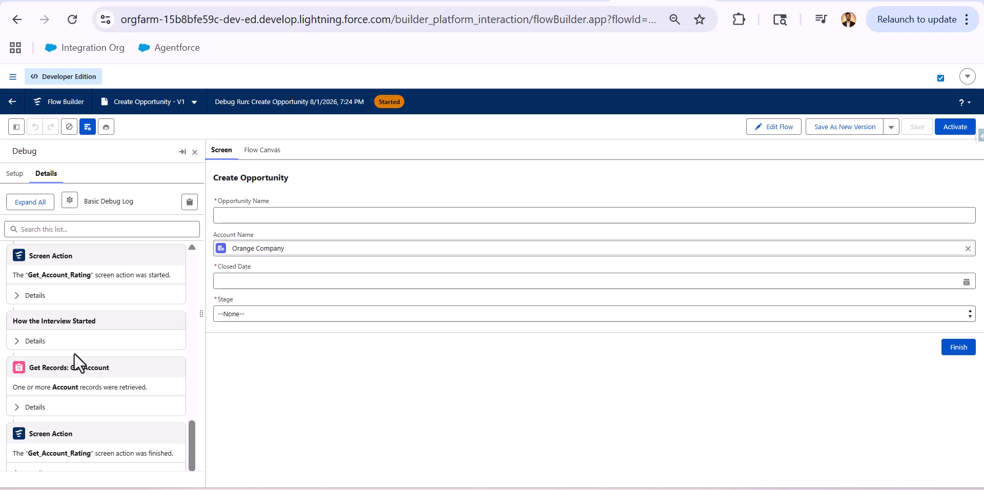
pyautogui.click(21, 407)
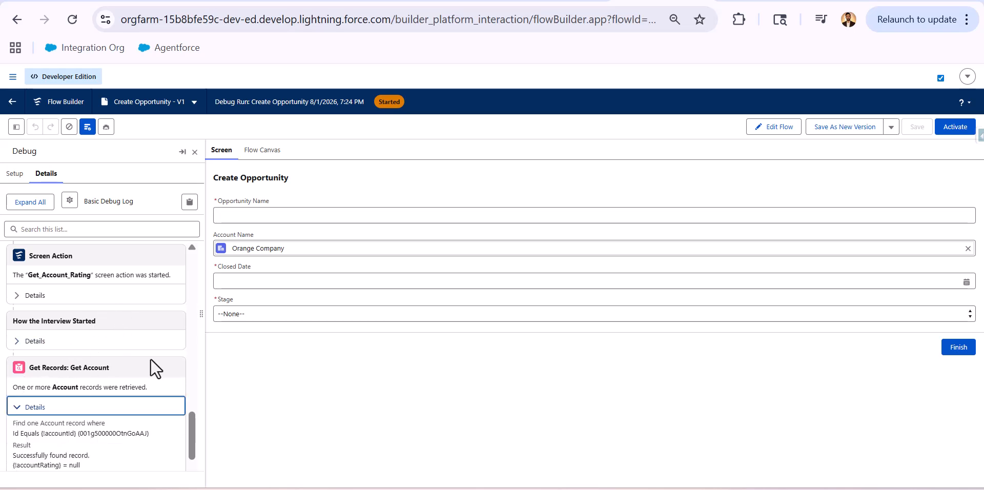
pyautogui.scroll(-1, 64, 451)
pyautogui.doubleClick(39, 406)
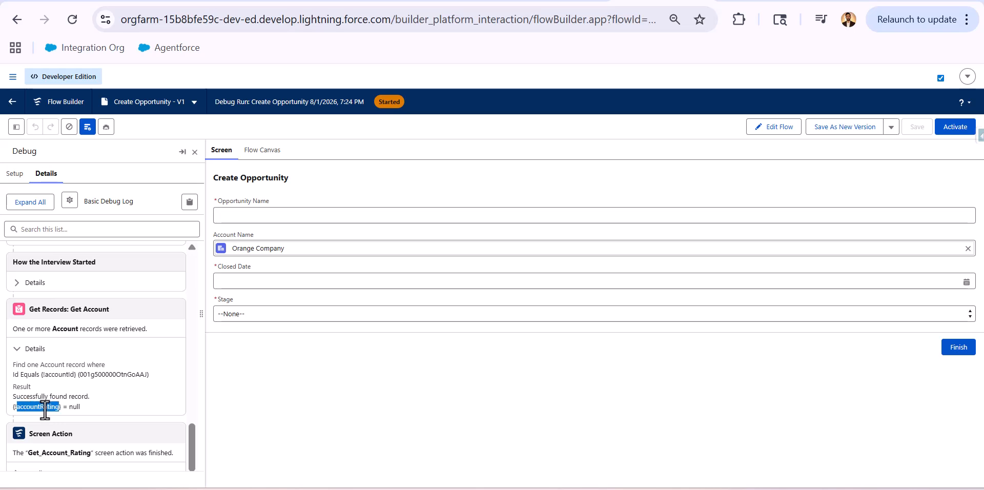
# Step: Set the Rating of the Orange Company account record to Warm and save it
pyautogui.click(25, 1)
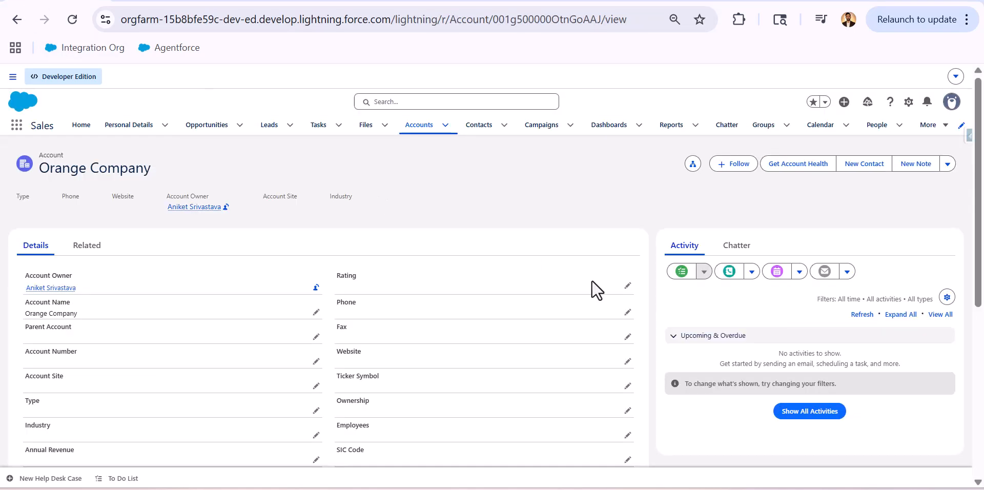
pyautogui.click(629, 287)
pyautogui.click(463, 313)
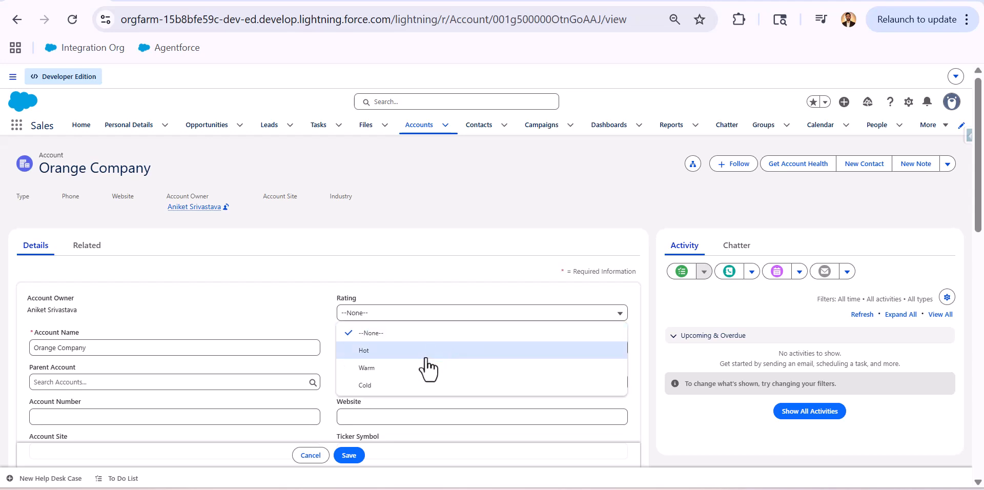
pyautogui.click(425, 368)
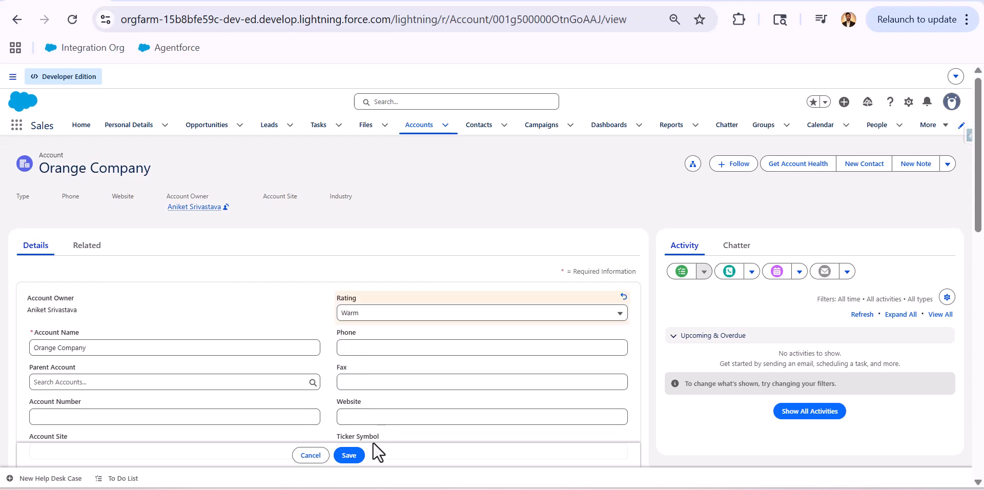
pyautogui.click(349, 455)
# Step: Return to the flow's debug run and replace the Account Name with Edge Communications
pyautogui.click(653, 0)
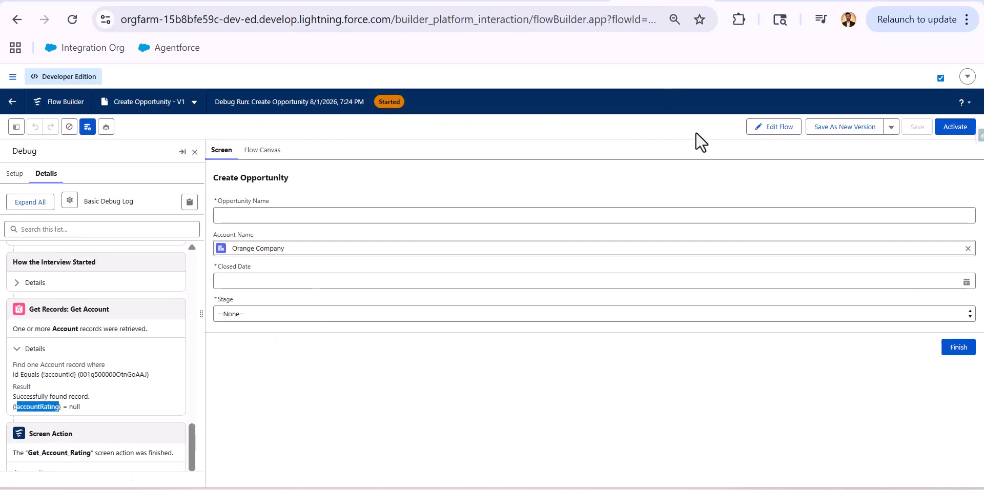
pyautogui.click(967, 248)
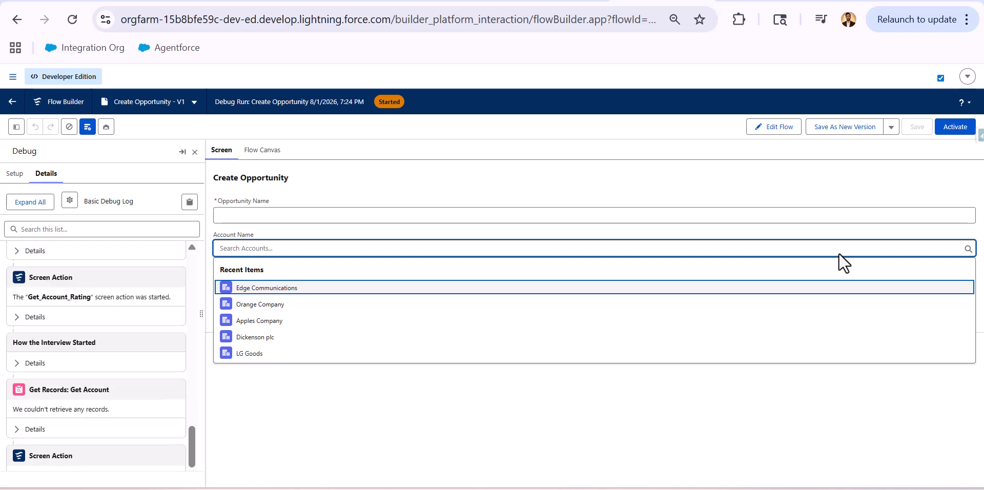
pyautogui.click(807, 287)
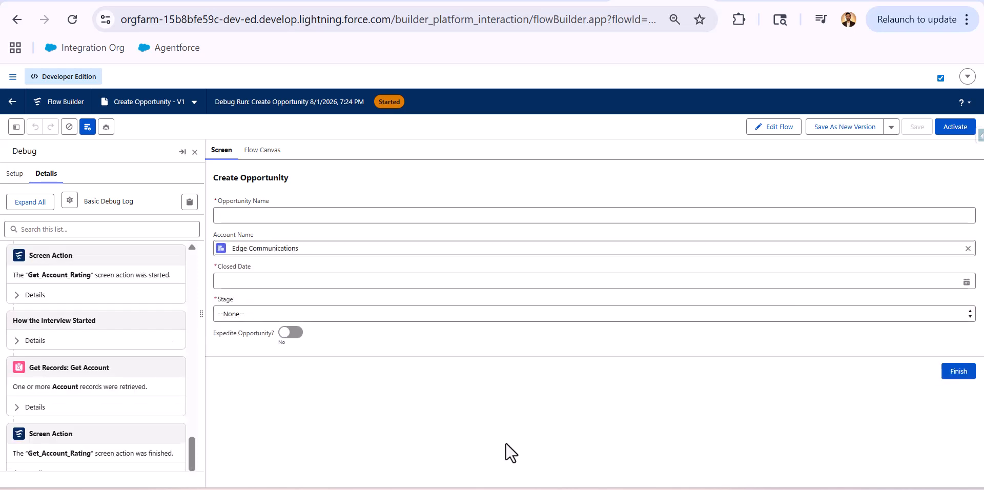
# Step: Replace the debug run's Account Name with Orange Company and show the latest Get Account retrieval's details
pyautogui.click(968, 248)
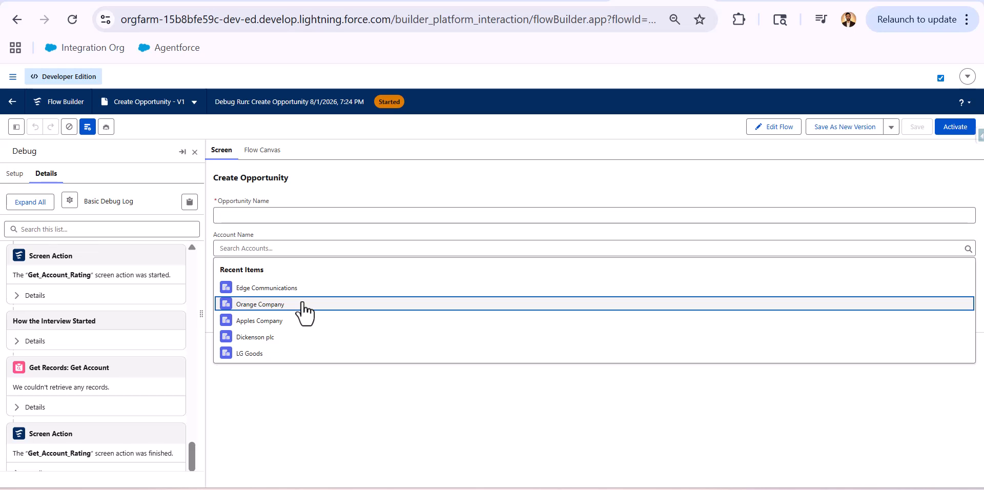
pyautogui.click(303, 304)
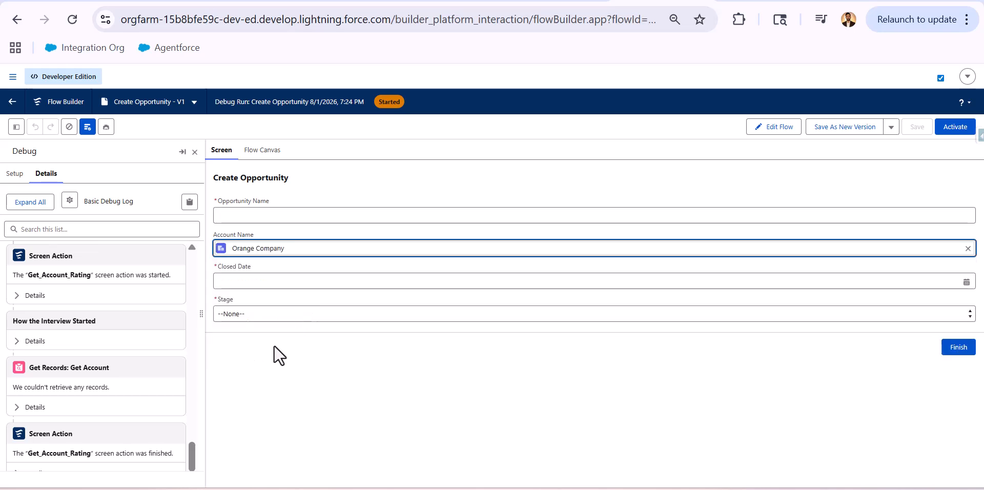
pyautogui.click(17, 409)
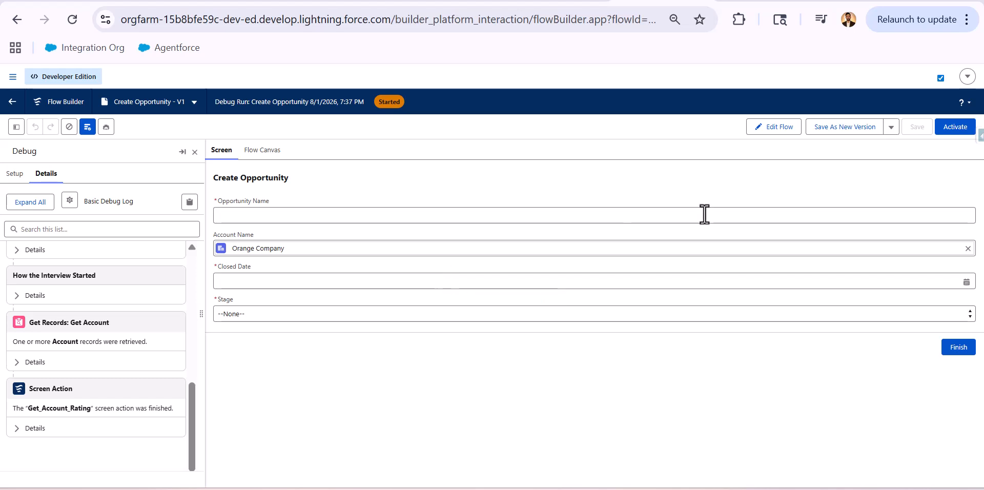
# Step: Leave the current debug run and start a new one of the Create Opportunity flow
pyautogui.click(781, 127)
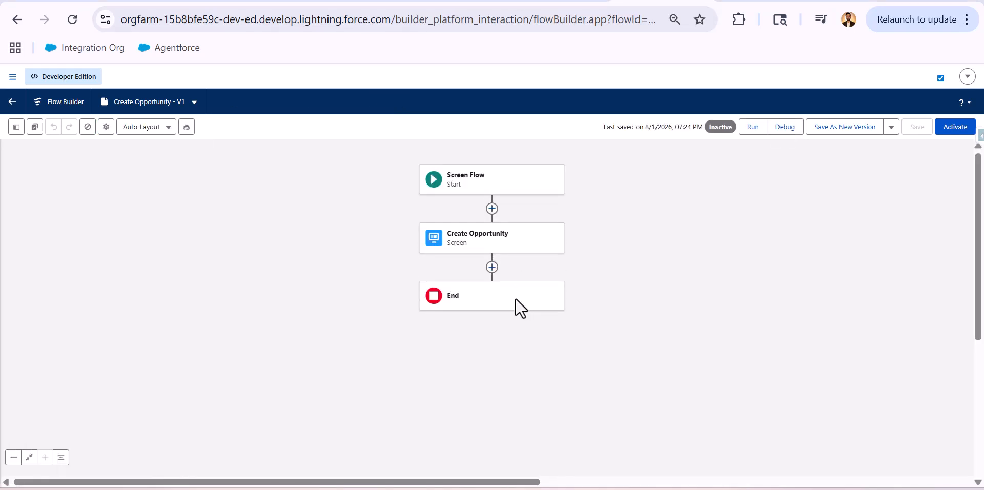
pyautogui.click(786, 128)
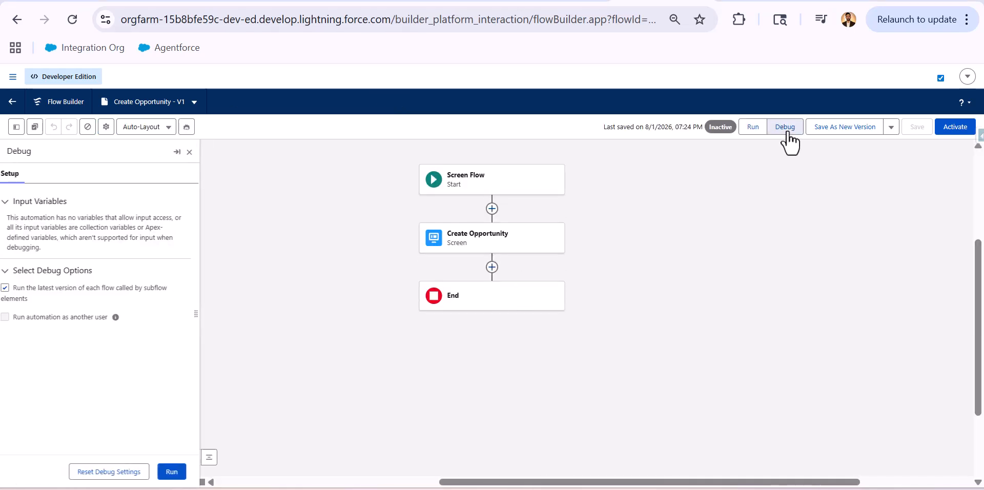
pyautogui.click(178, 472)
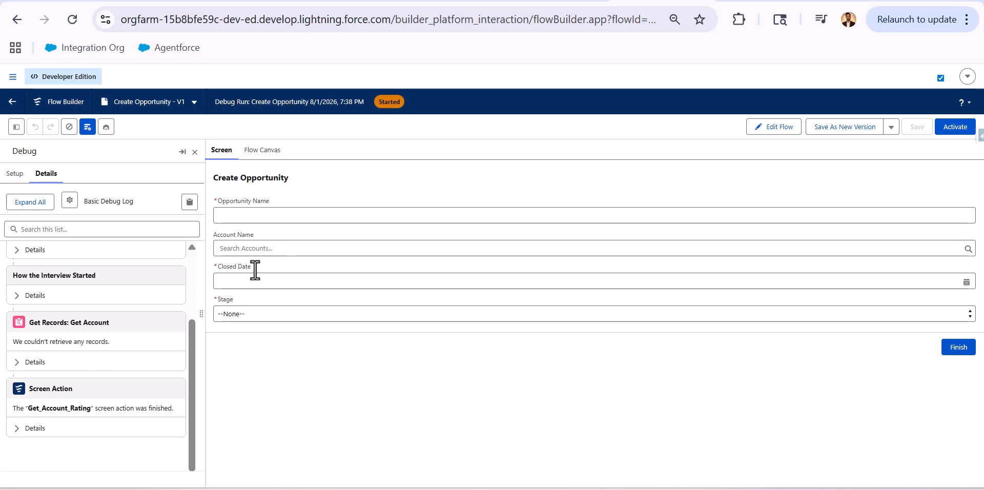
# Step: Examine the new run's debug log for the Get_Account_Rating action at screen load, including the Get Account retrieval's details
pyautogui.scroll(3, 121, 359)
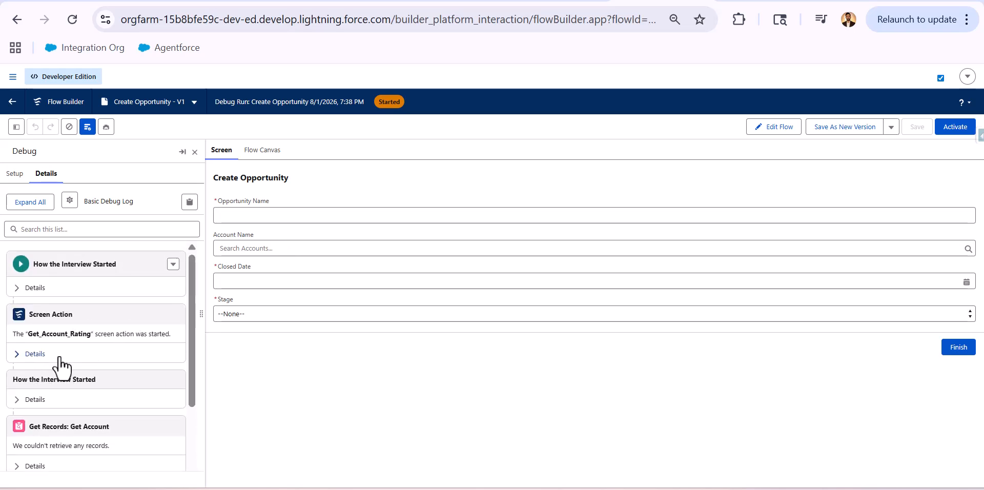
pyautogui.scroll(-3, 61, 368)
pyautogui.scroll(1, 60, 365)
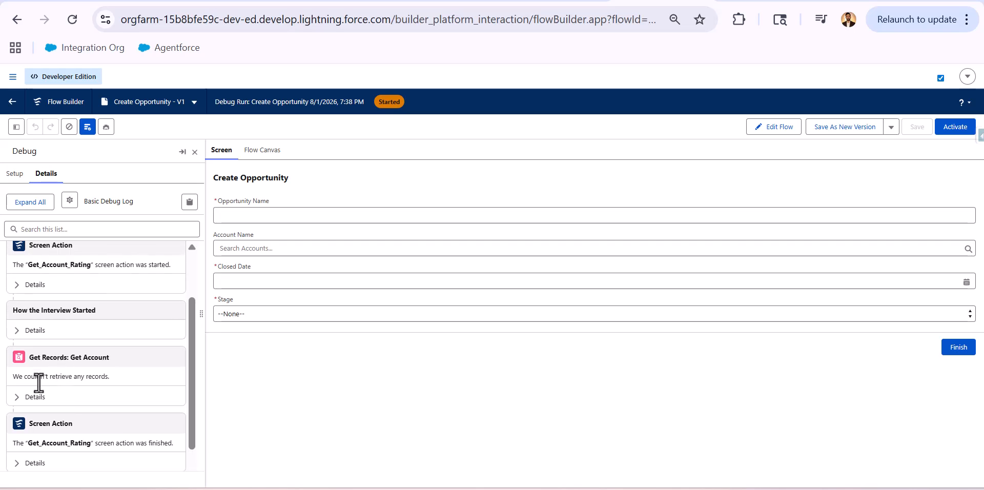
pyautogui.scroll(2, 64, 373)
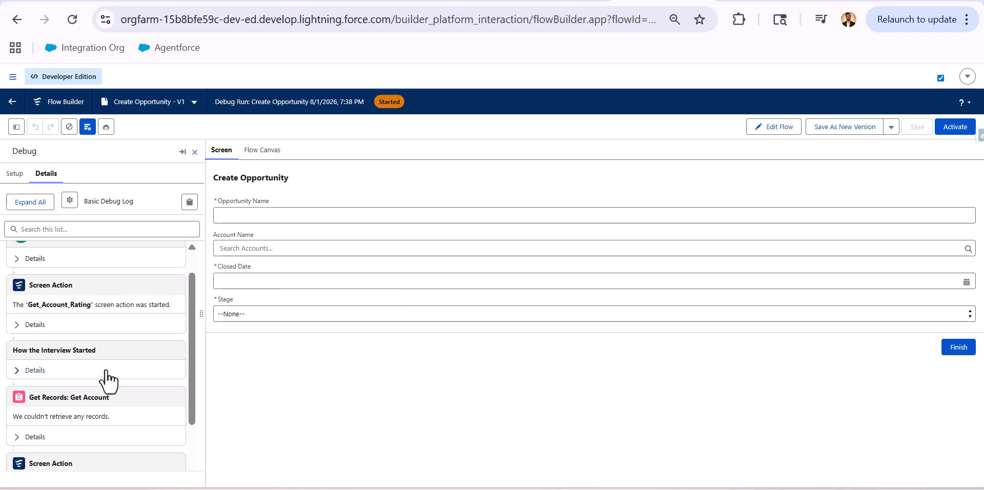
pyautogui.scroll(-3, 107, 381)
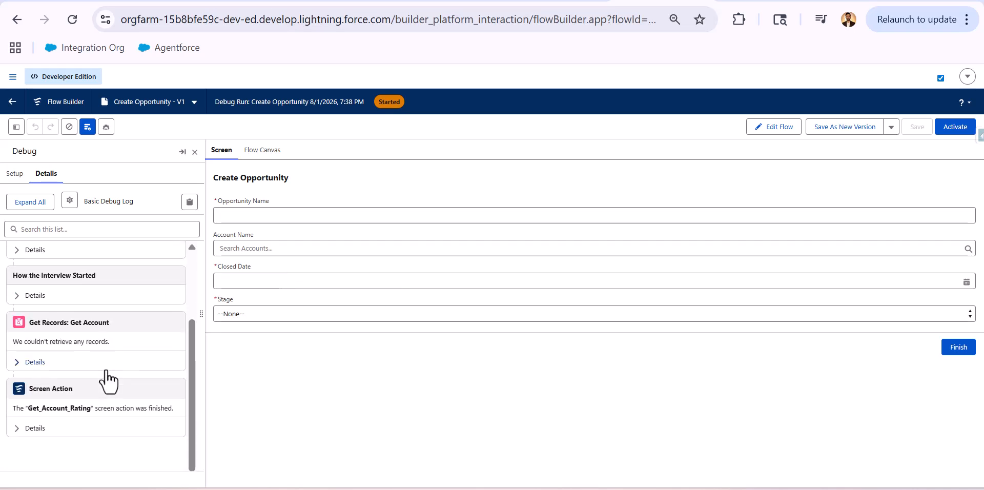
pyautogui.click(19, 363)
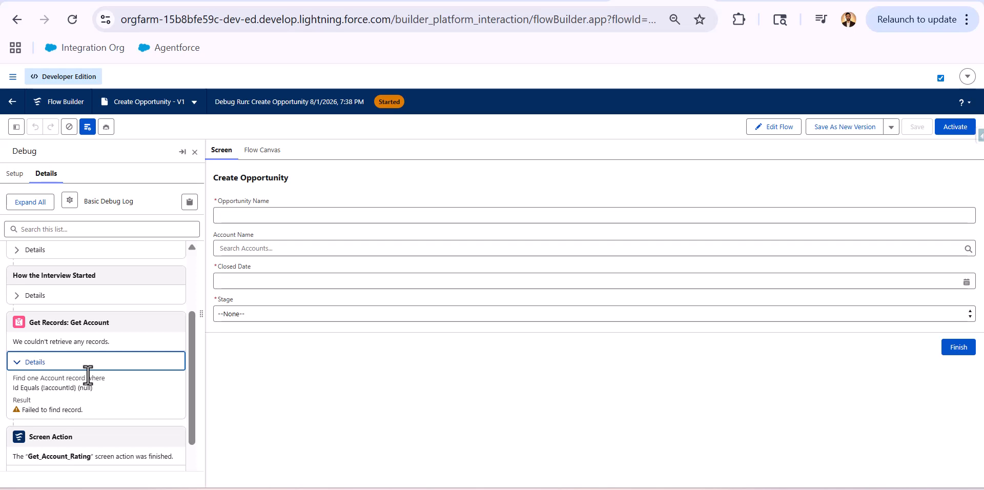
pyautogui.scroll(4, 122, 392)
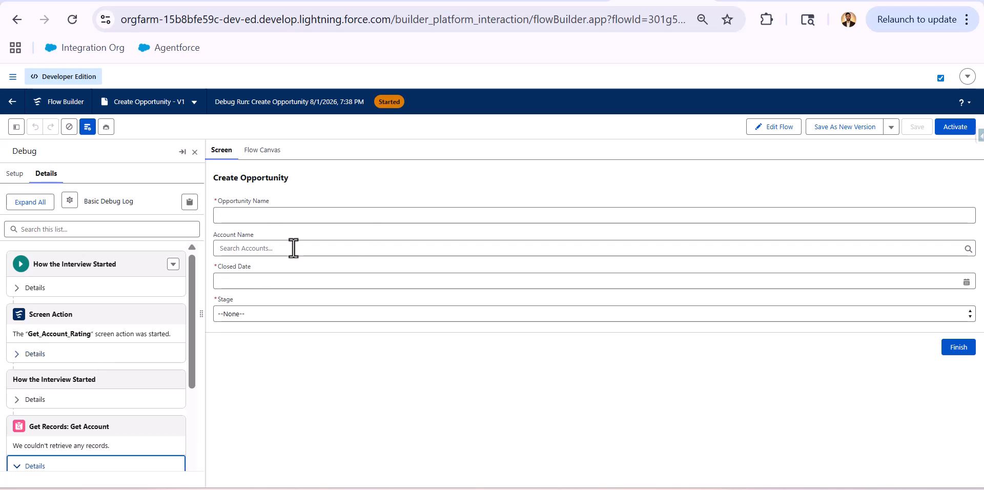
# Step: Return to editing the flow and open the Get Account Rating action configured on the Create Opportunity screen
pyautogui.click(772, 128)
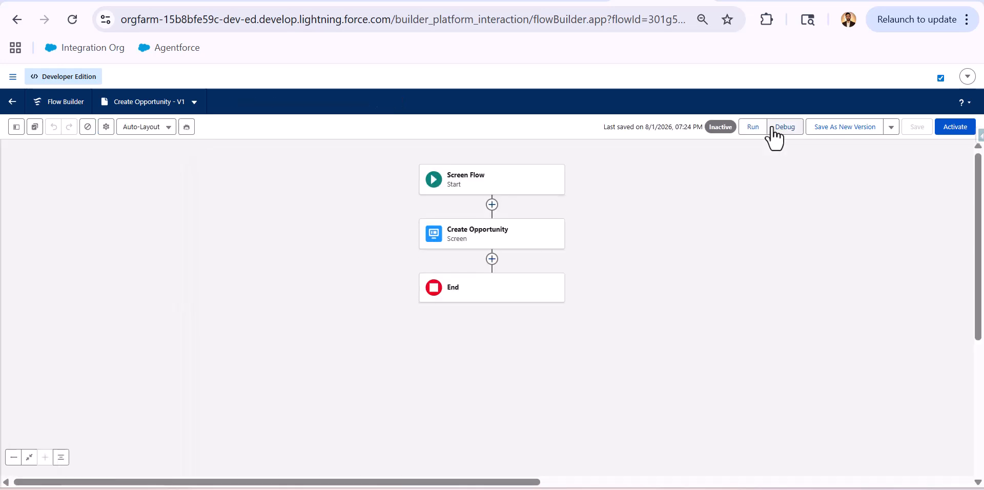
pyautogui.click(512, 253)
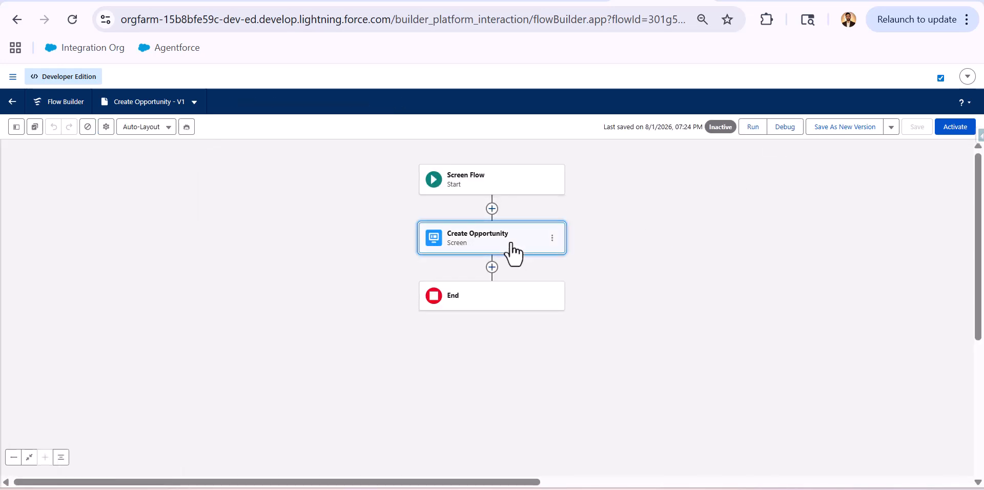
pyautogui.scroll(-1, 872, 320)
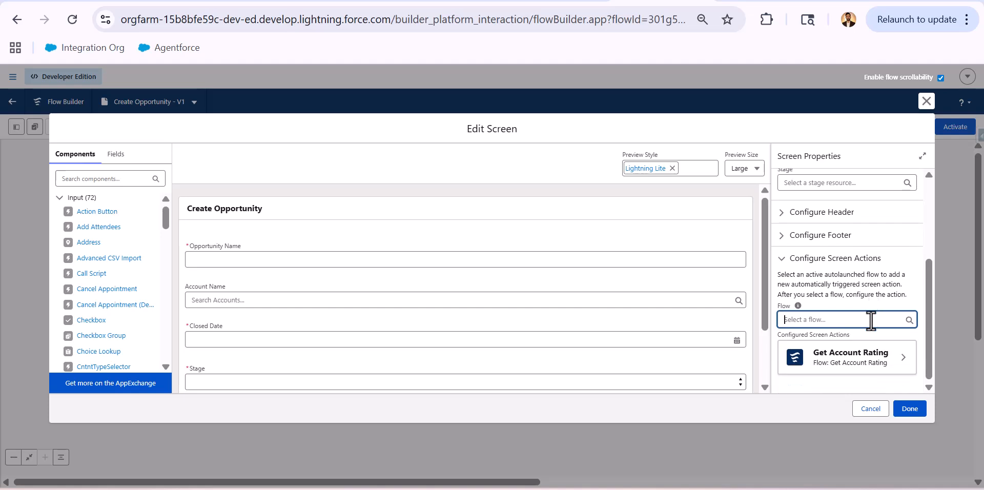
pyautogui.click(866, 365)
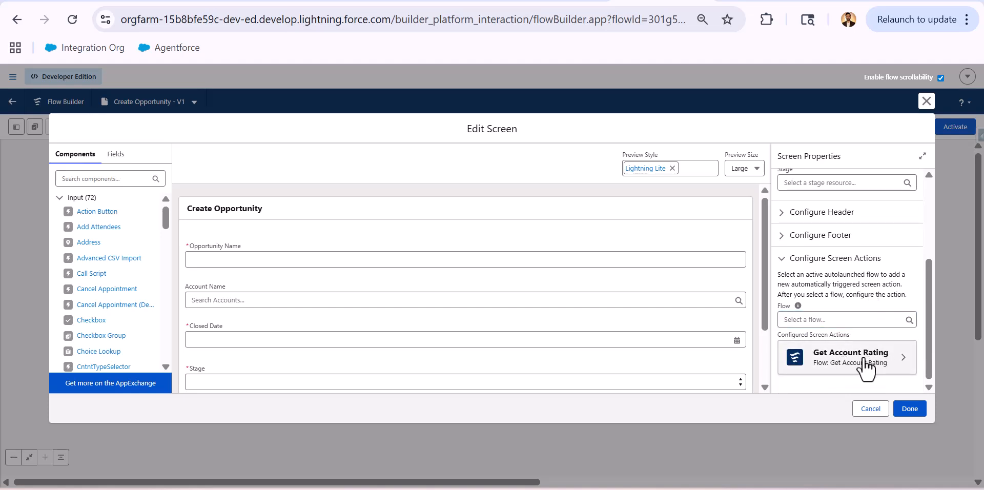
# Step: Review the Get Account Rating action's options for running on screen load and its run conditions
pyautogui.scroll(-5, 862, 369)
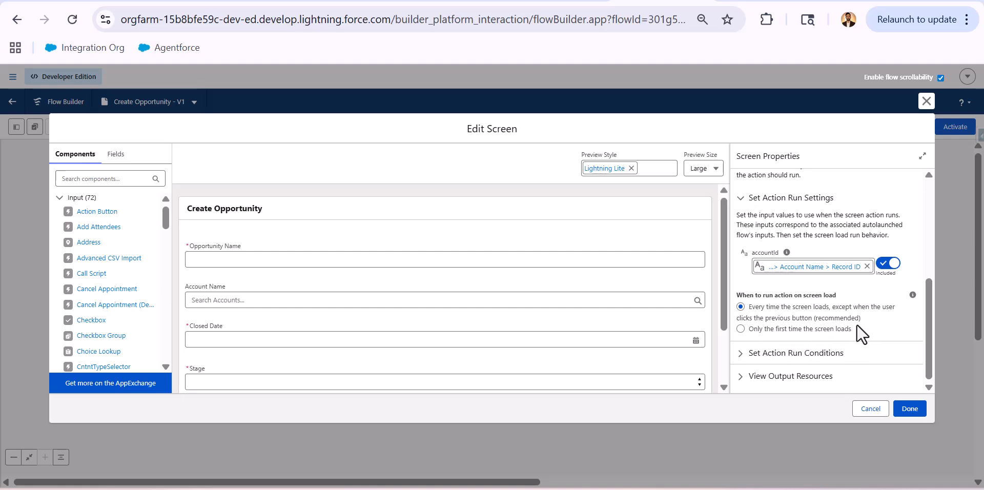
pyautogui.moveTo(852, 329); pyautogui.dragTo(745, 330)
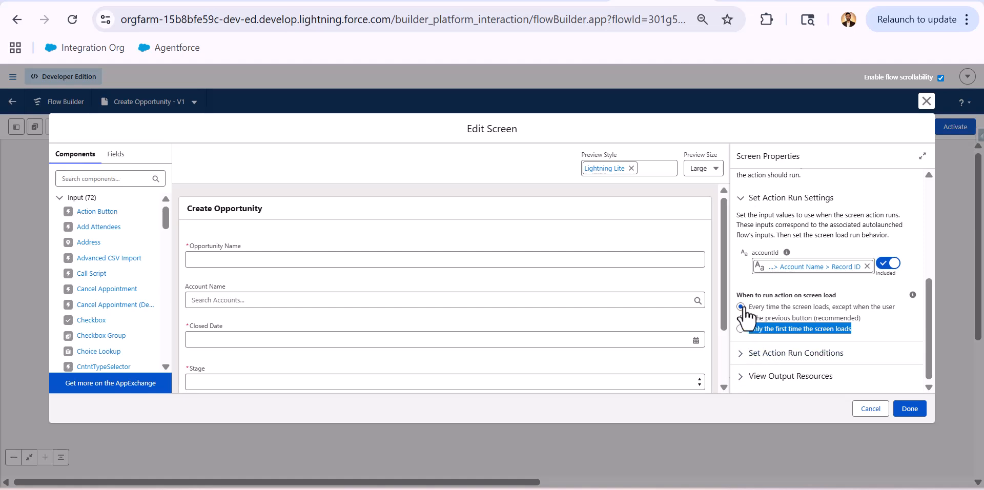
pyautogui.click(745, 357)
pyautogui.scroll(-2, 746, 357)
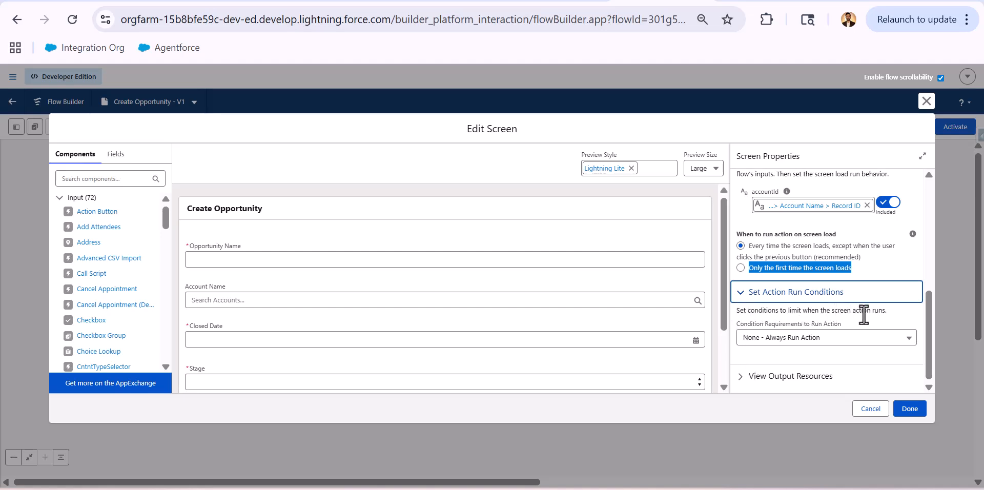
# Step: Limit the Get Account Rating action with All Conditions Are Met (AND): Account Name > Record ID Is Null False, and finish editing the screen
pyautogui.click(819, 338)
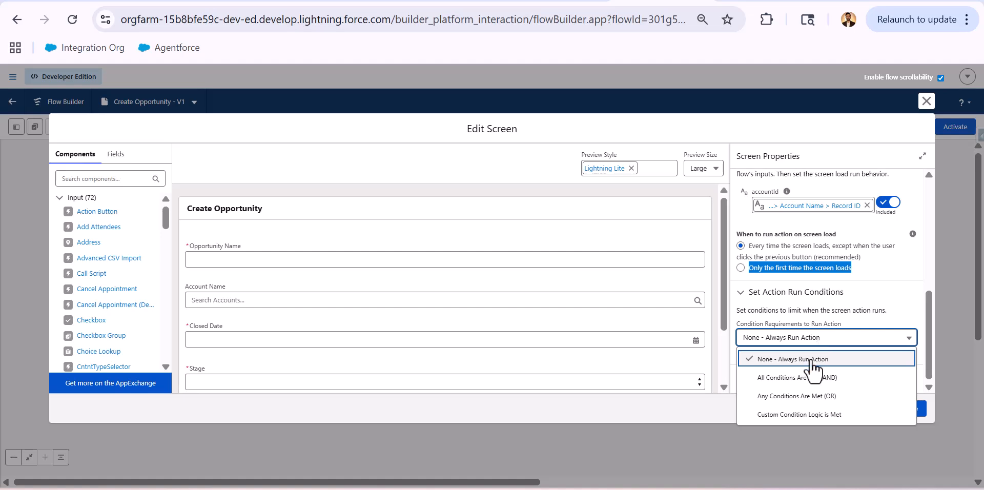
pyautogui.click(813, 378)
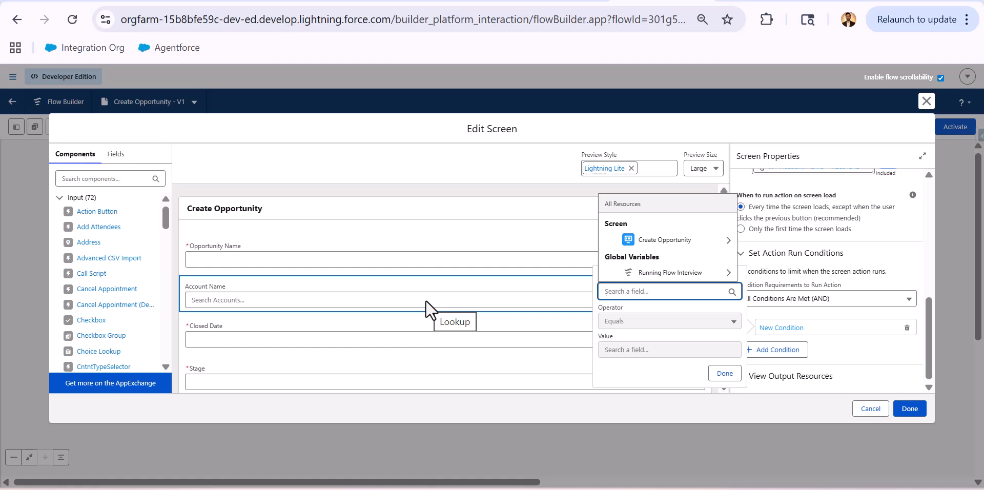
pyautogui.click(666, 240)
pyautogui.click(671, 183)
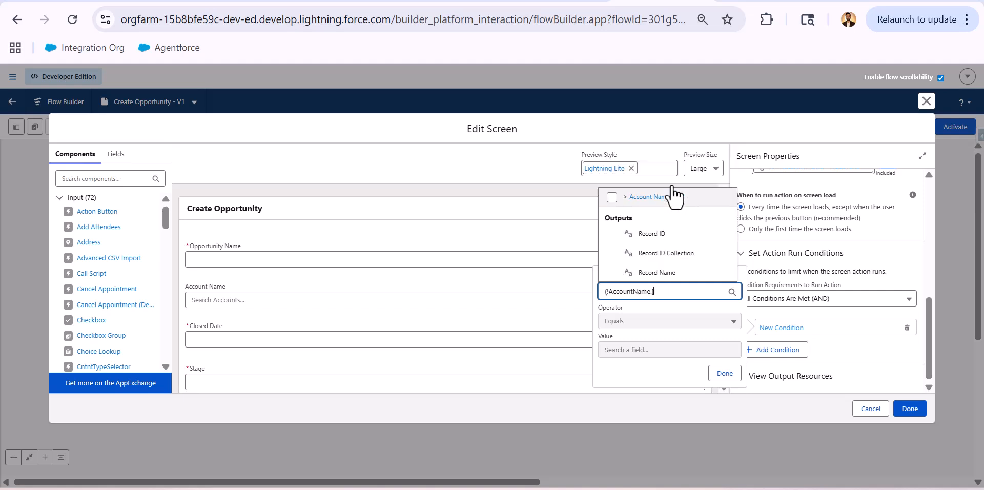
pyautogui.click(670, 235)
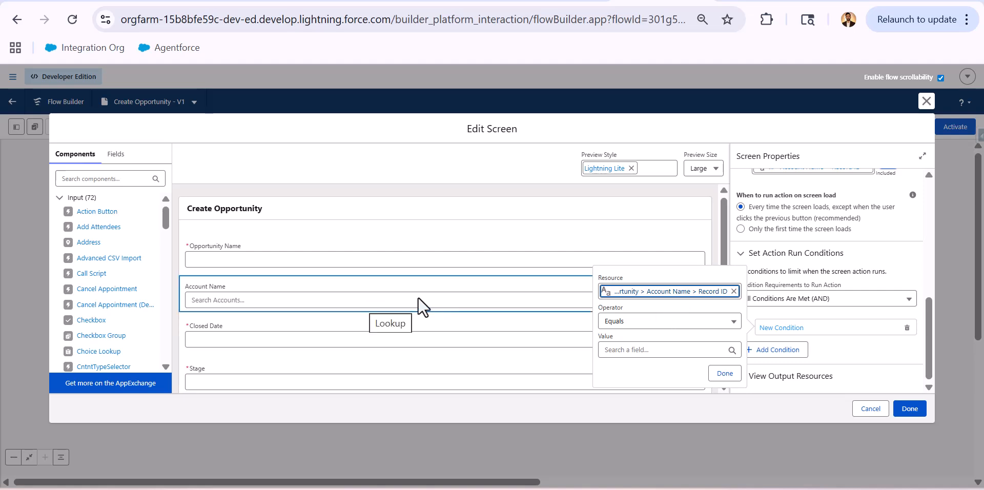
pyautogui.click(636, 322)
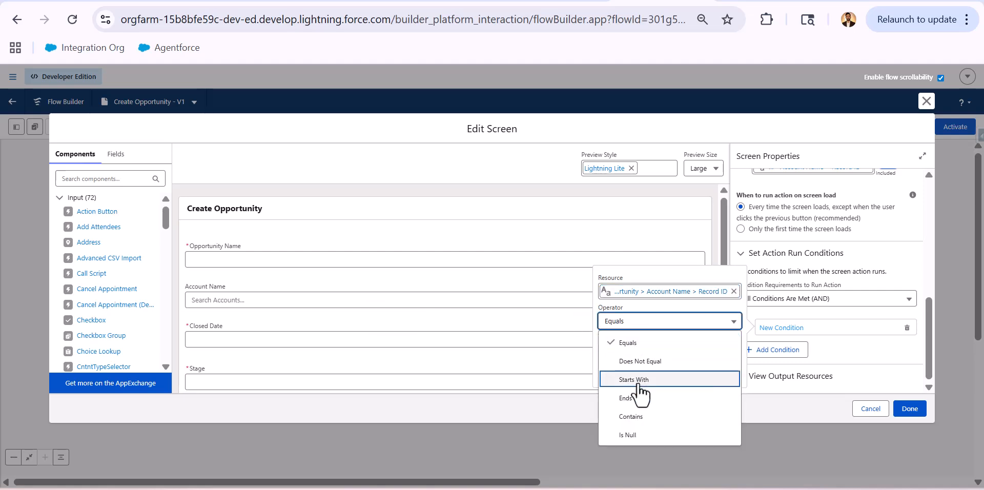
pyautogui.click(649, 435)
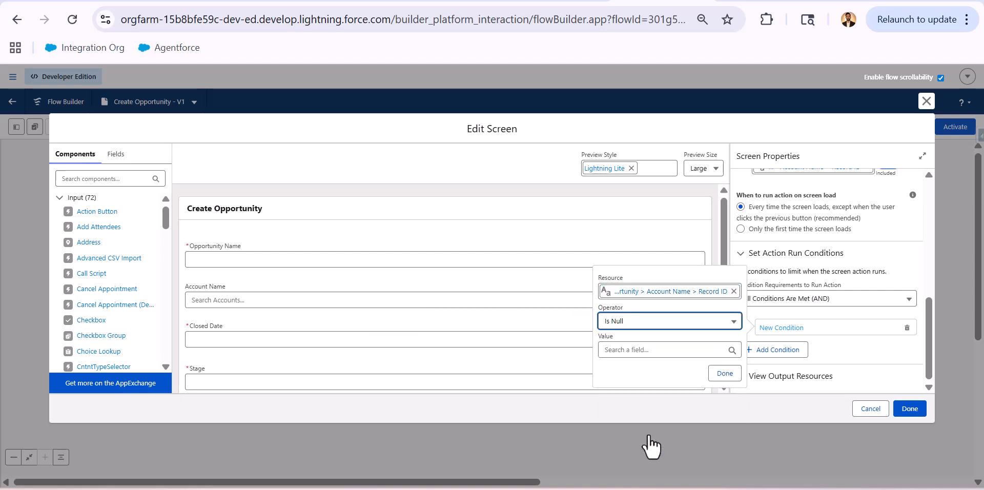
pyautogui.click(638, 350)
pyautogui.click(646, 311)
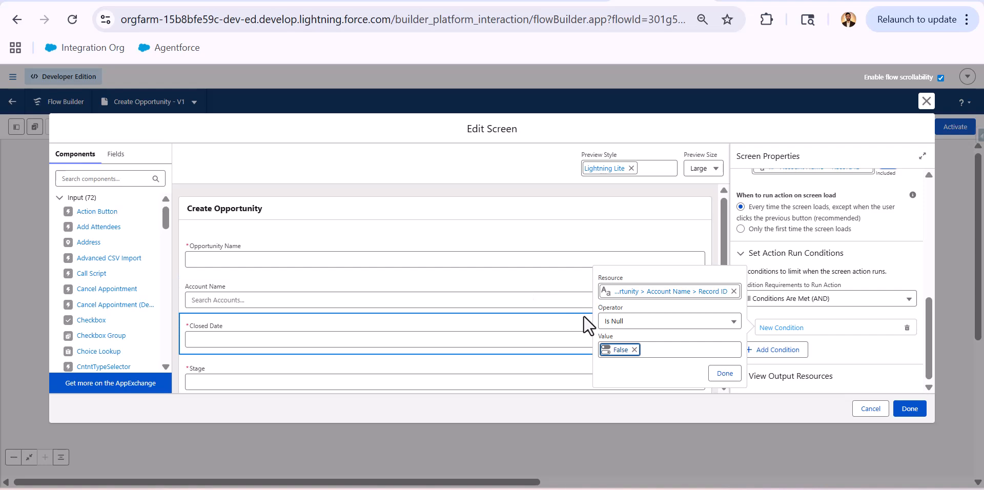
pyautogui.click(722, 374)
pyautogui.click(908, 410)
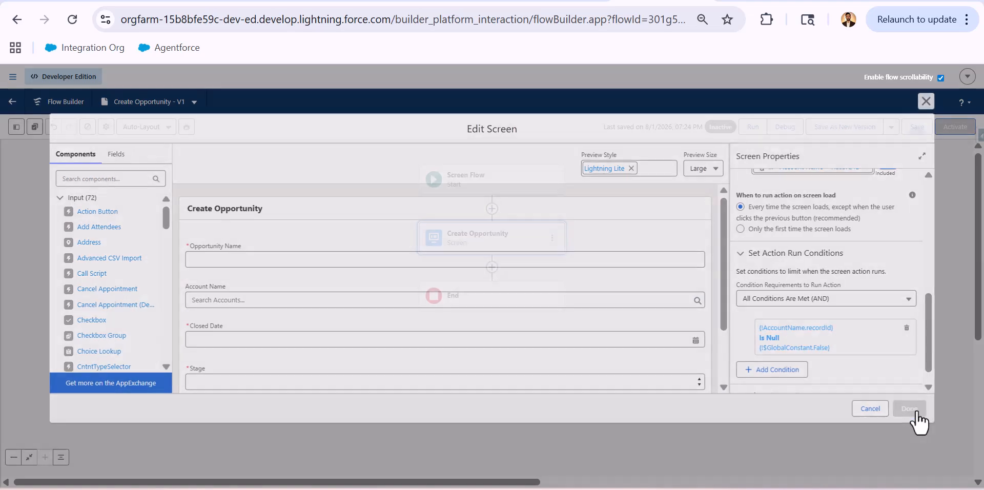
# Step: Save the Create Opportunity flow and start a new debug run
pyautogui.click(918, 134)
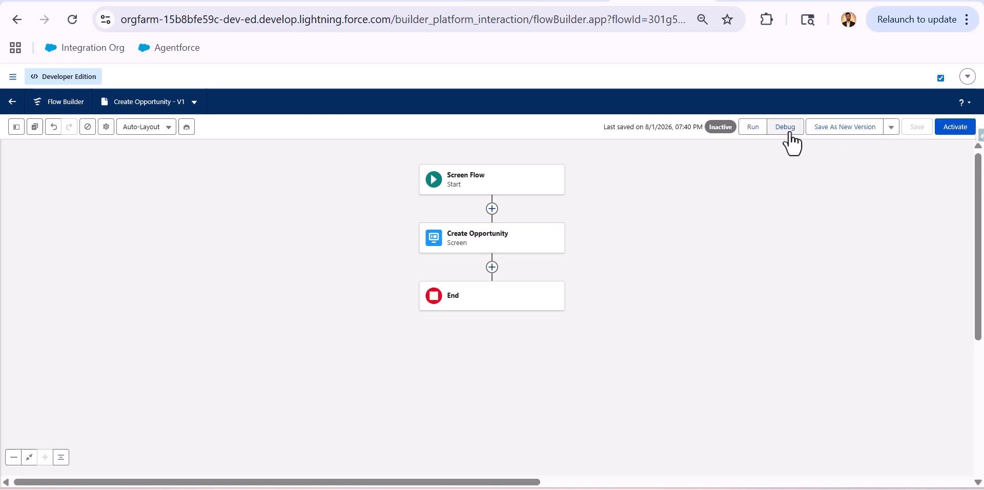
pyautogui.click(790, 130)
pyautogui.click(177, 472)
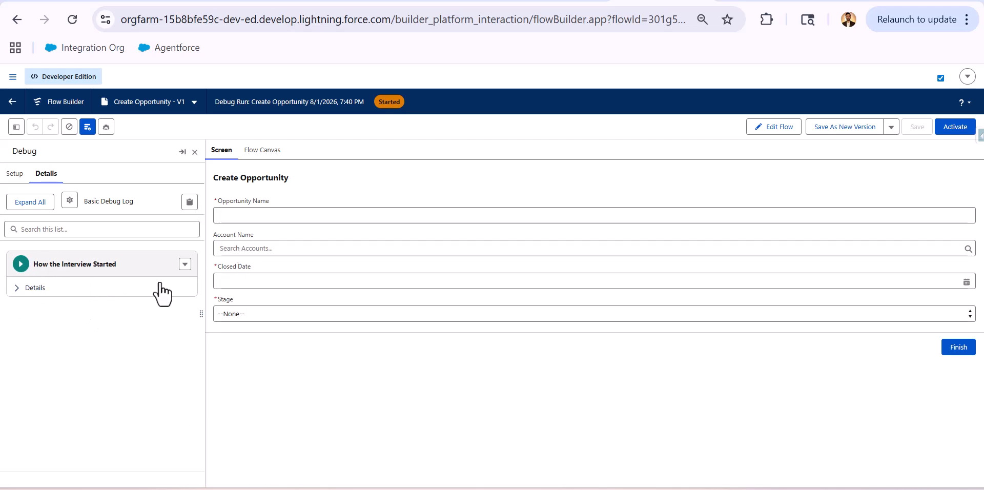
# Step: In the debug run, choose Edge Communications as the account, clear it, and select it again to check the screen action's log
pyautogui.click(285, 249)
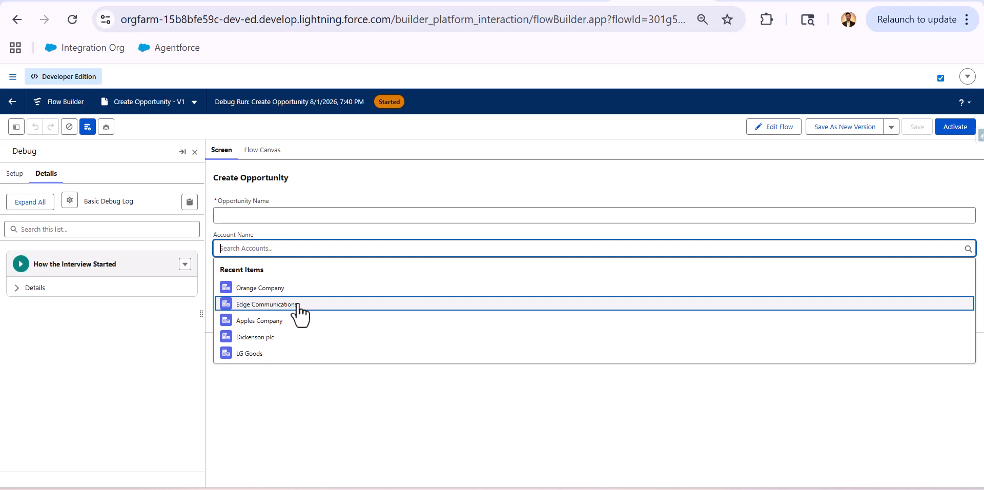
pyautogui.click(295, 303)
pyautogui.scroll(2, 53, 304)
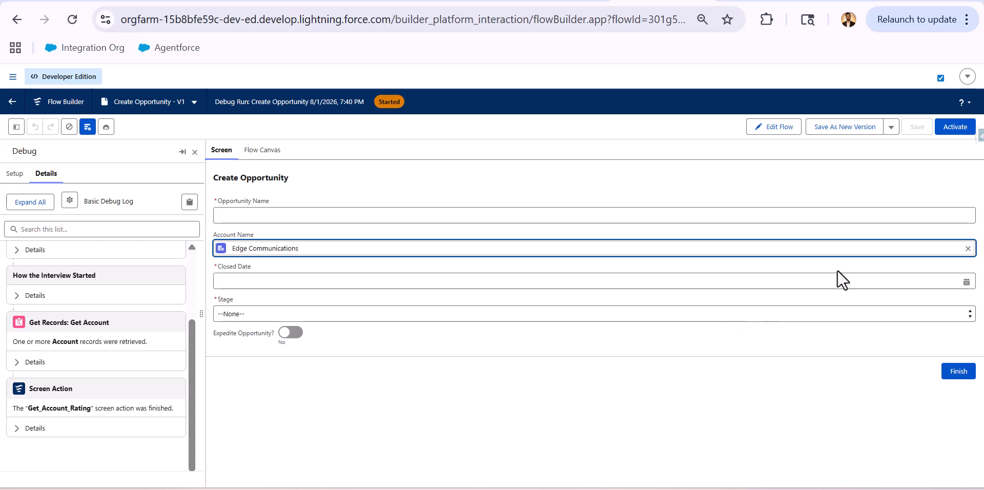
pyautogui.click(968, 248)
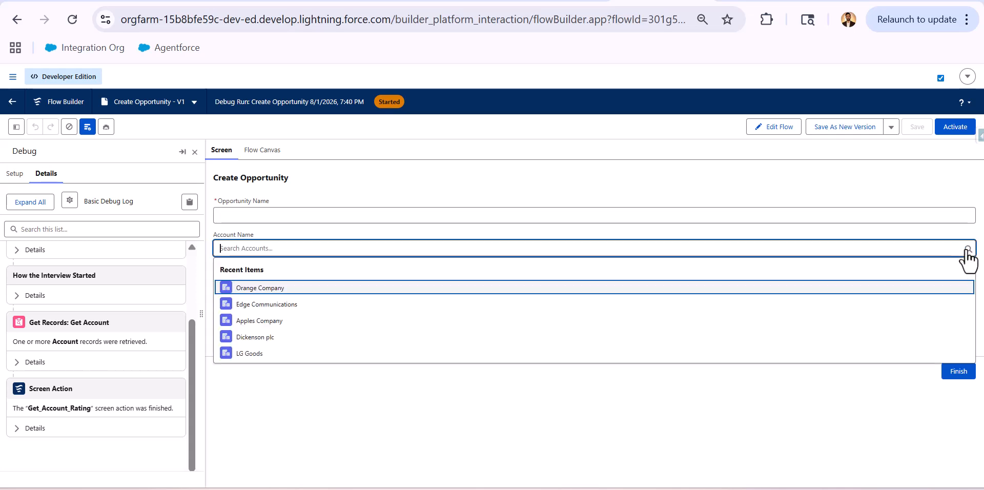
pyautogui.click(336, 304)
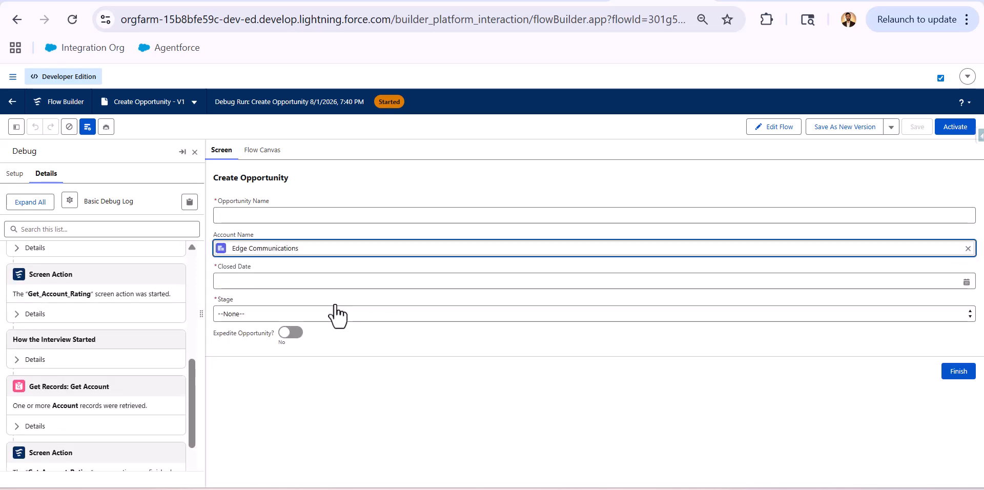
# Step: Change the account to Orange Company and examine the Get Account retrieval's details in the debug log
pyautogui.click(967, 249)
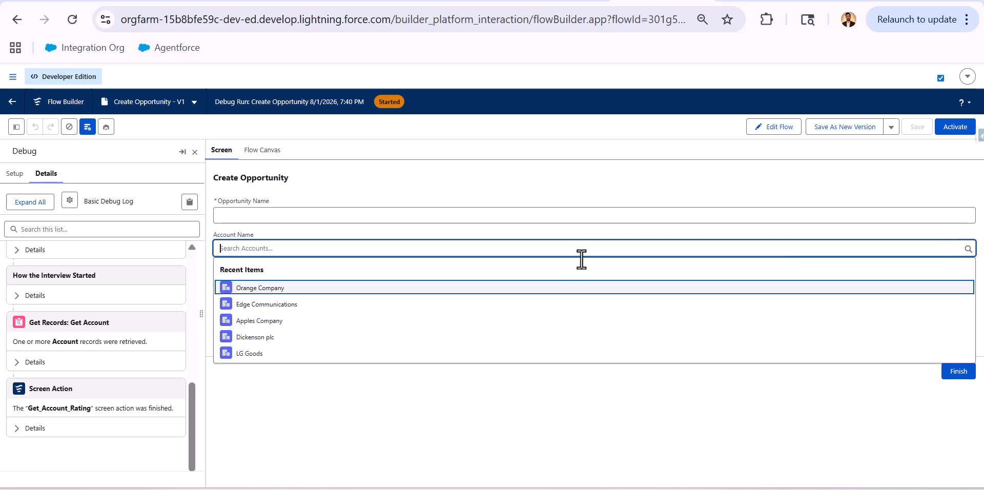
pyautogui.click(572, 287)
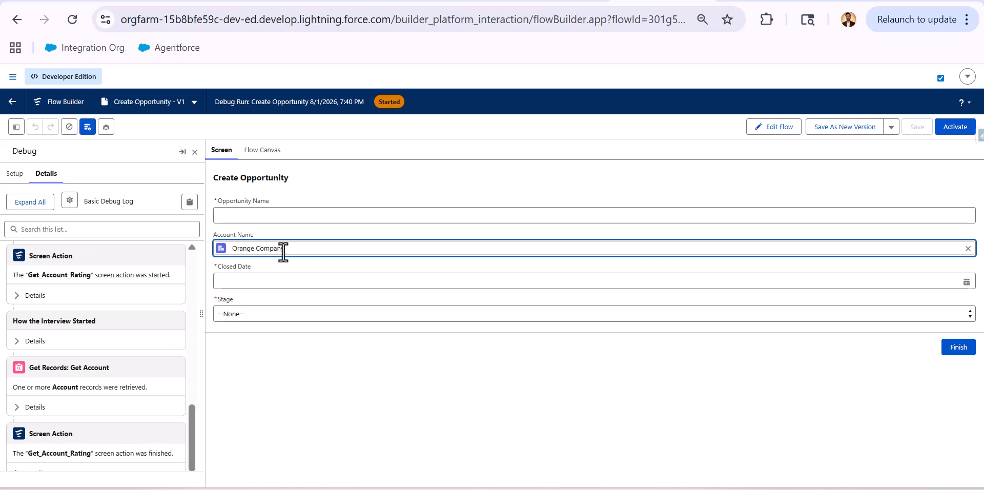
pyautogui.click(33, 407)
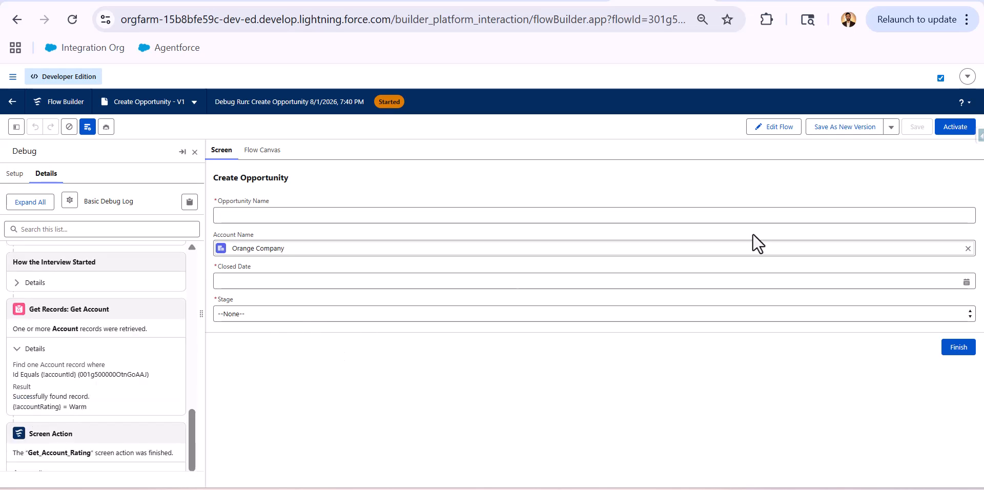
# Step: Switch the account back to Edge Communications, and clear it to check the expedite toggle with no account selected
pyautogui.click(967, 248)
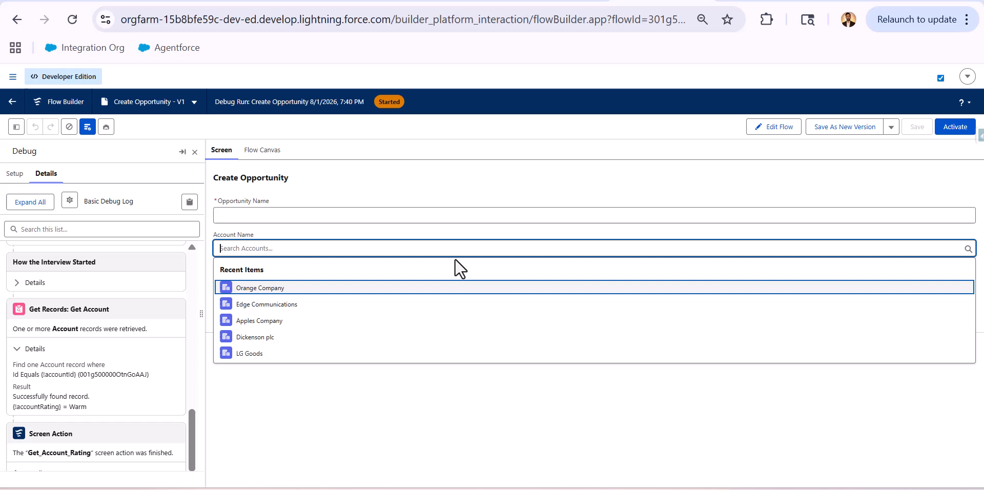
pyautogui.click(288, 306)
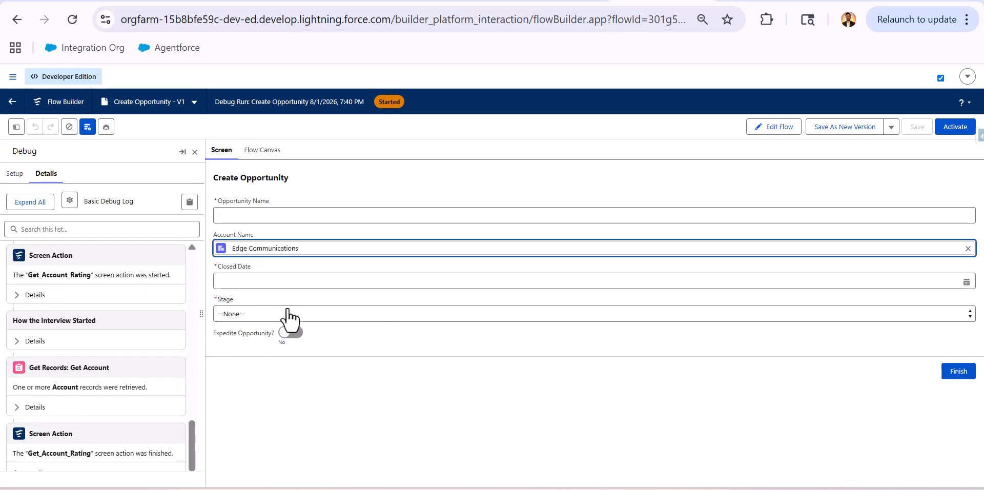
pyautogui.click(345, 389)
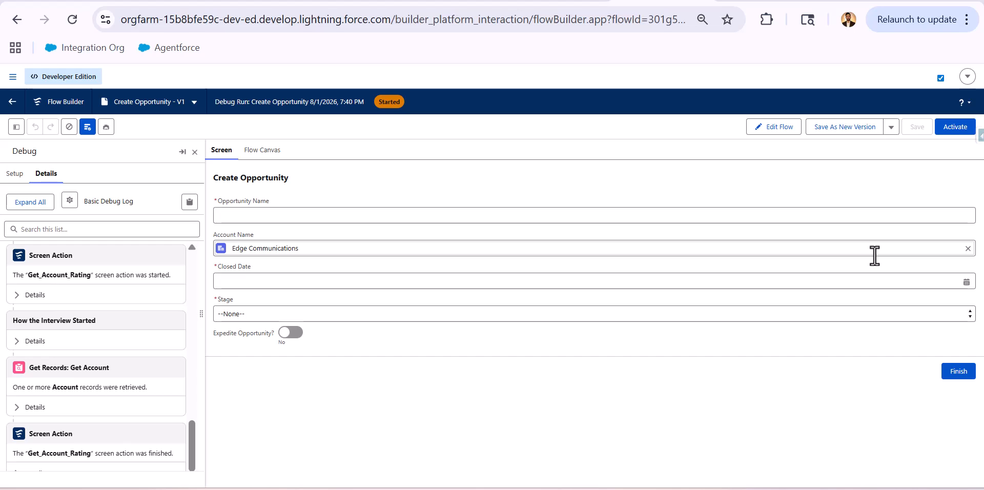
pyautogui.click(968, 249)
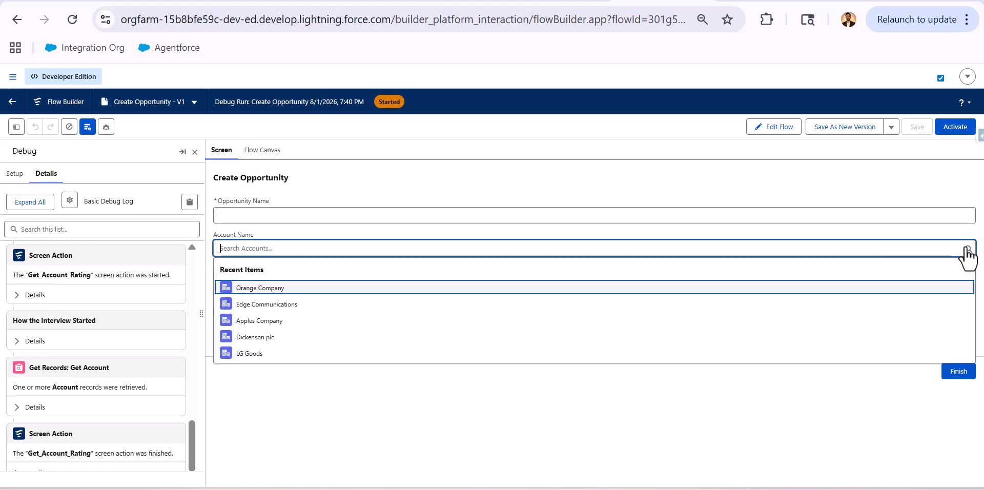
pyautogui.click(541, 412)
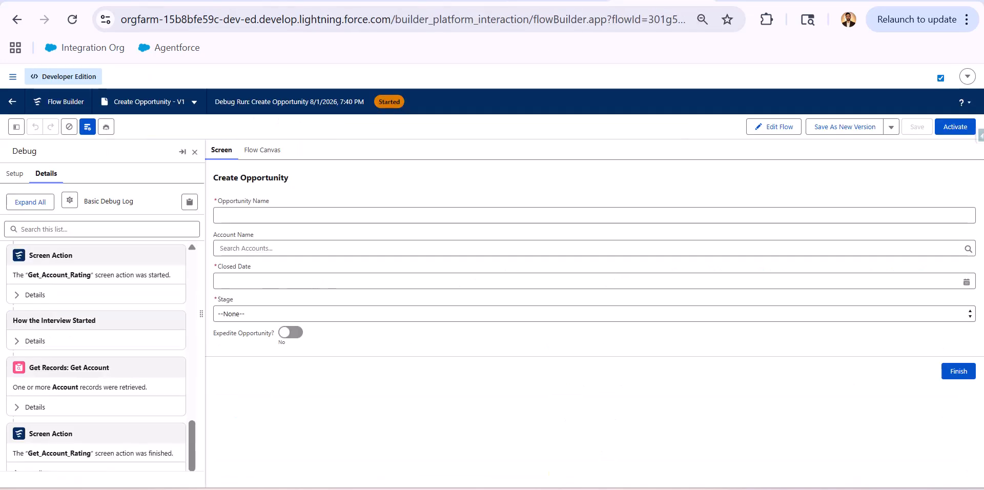
# Step: Return to editing the flow and open the visibility conditions of the Expedite Opportunity? toggle on the Create Opportunity screen
pyautogui.click(769, 128)
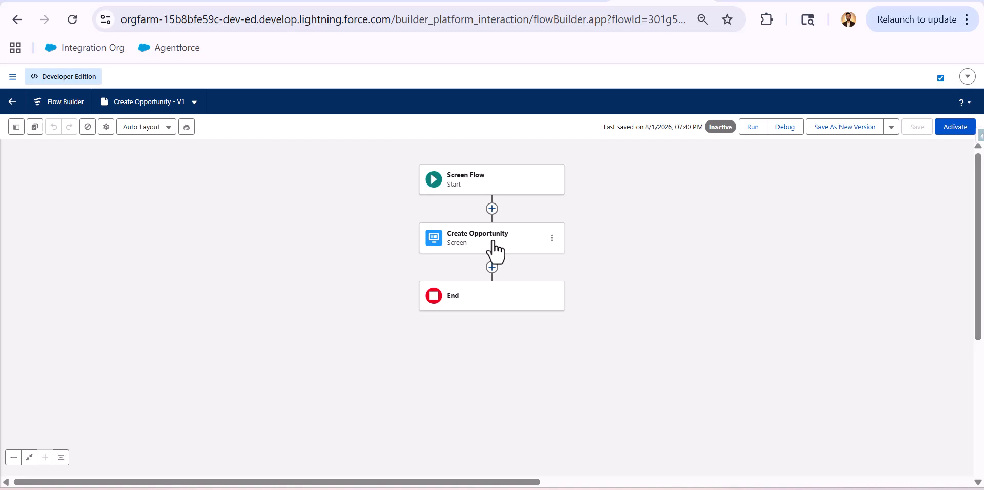
pyautogui.click(493, 242)
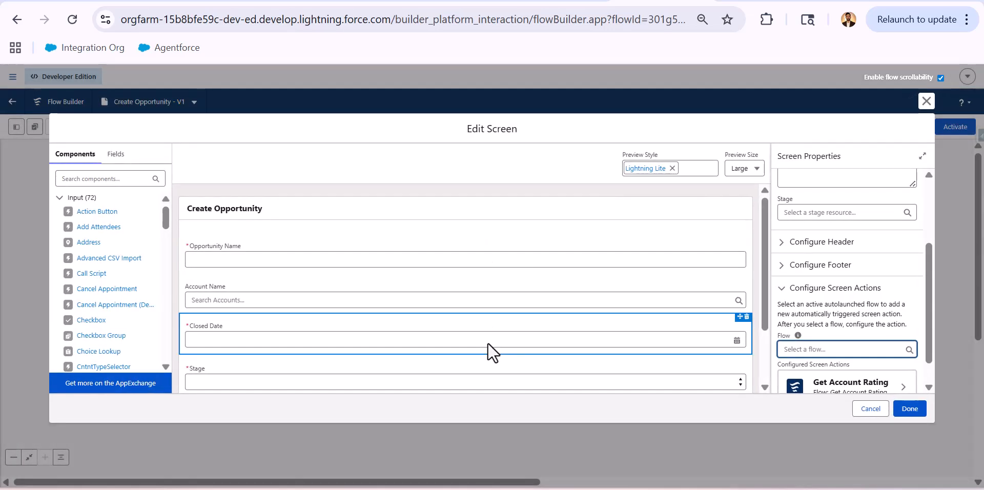
pyautogui.scroll(-3, 487, 342)
pyautogui.click(660, 334)
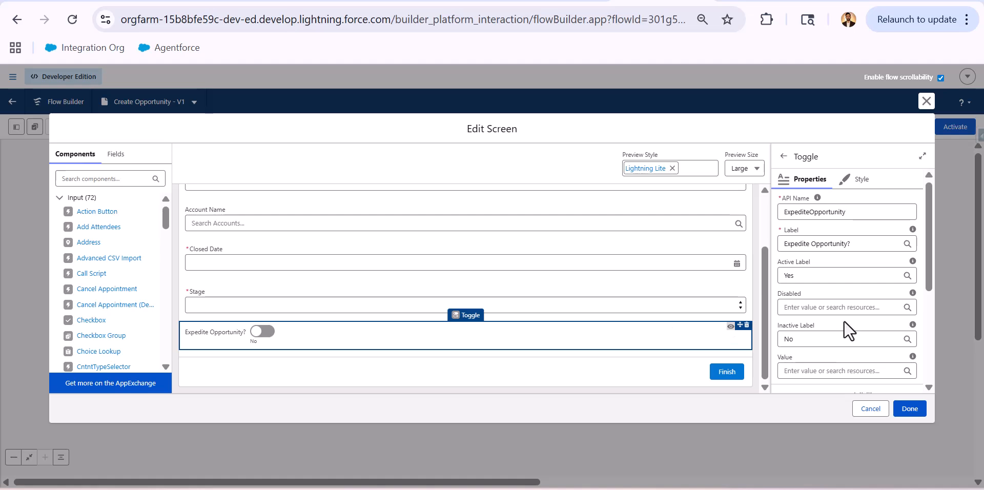
pyautogui.scroll(-3, 843, 323)
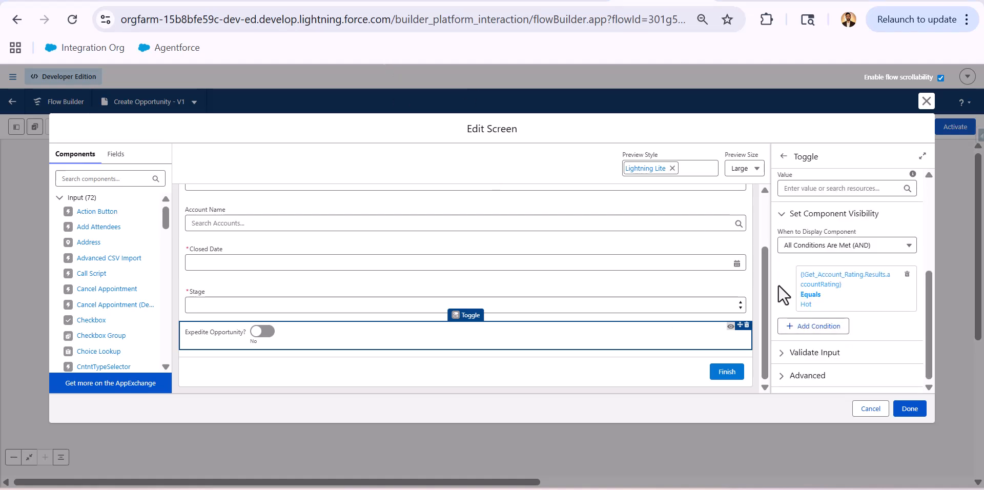
# Step: Add a second visibility condition to the toggle: Account Name > Record ID Is Null False
pyautogui.click(835, 328)
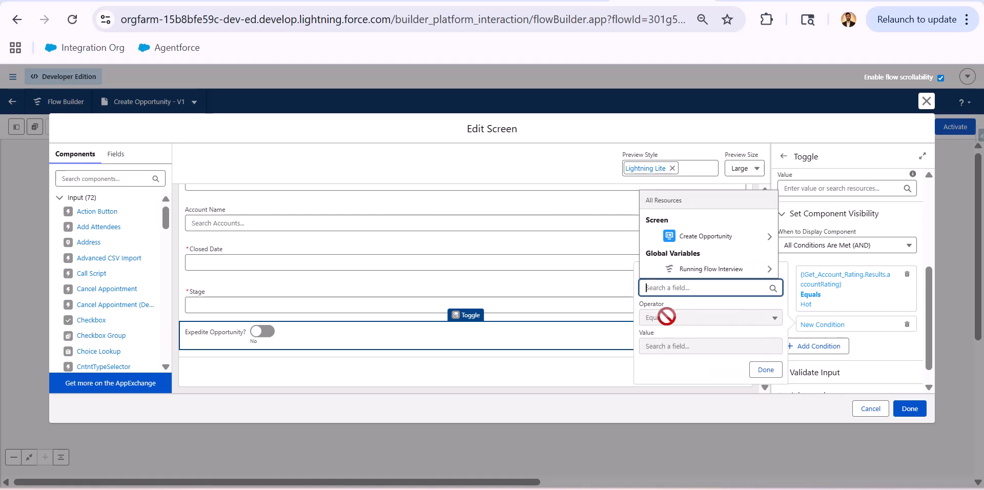
pyautogui.click(734, 237)
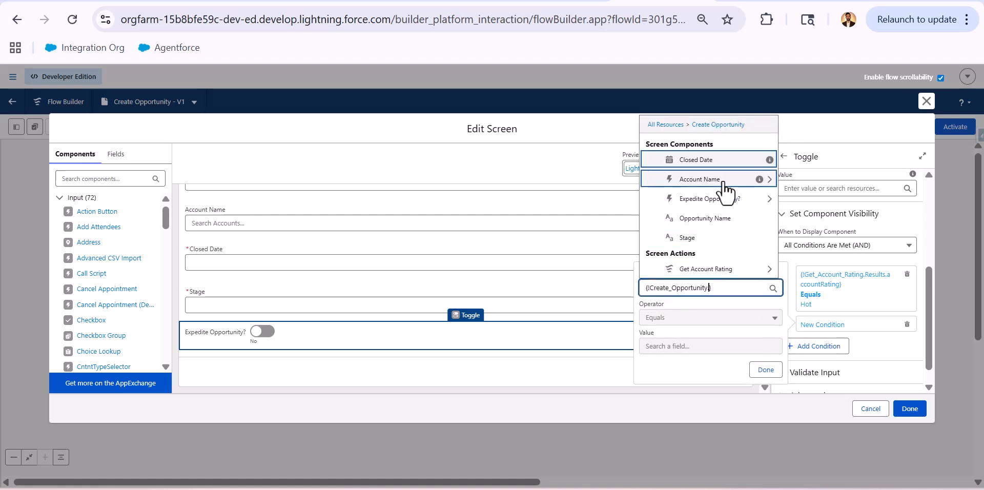
pyautogui.click(725, 197)
pyautogui.click(727, 230)
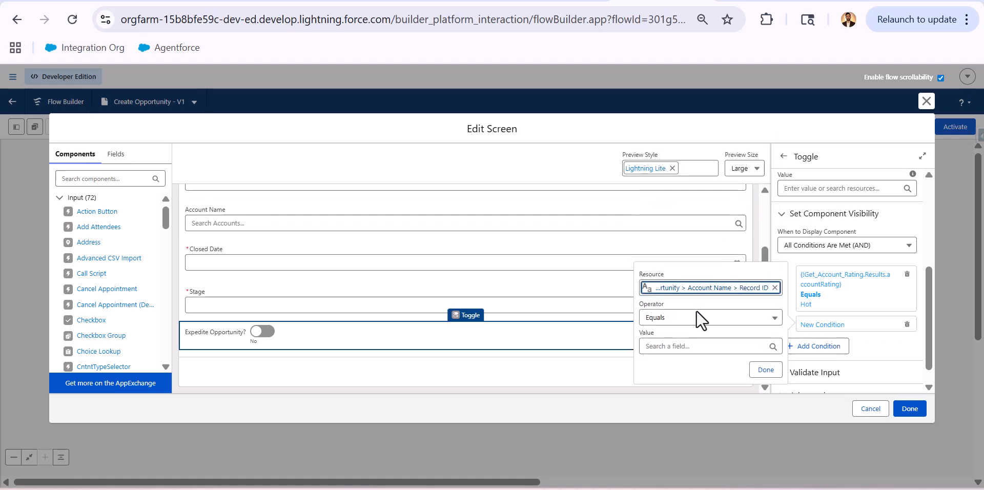
pyautogui.click(697, 319)
pyautogui.click(676, 431)
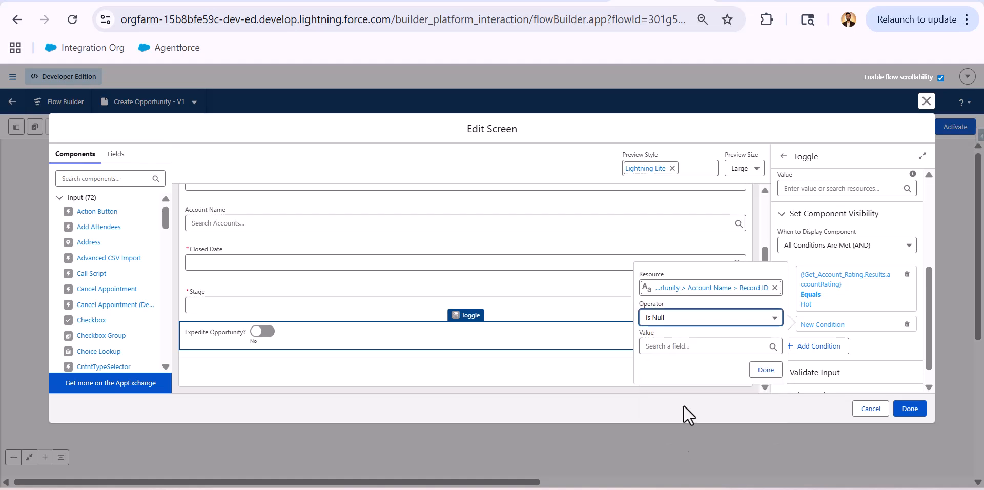
pyautogui.click(679, 346)
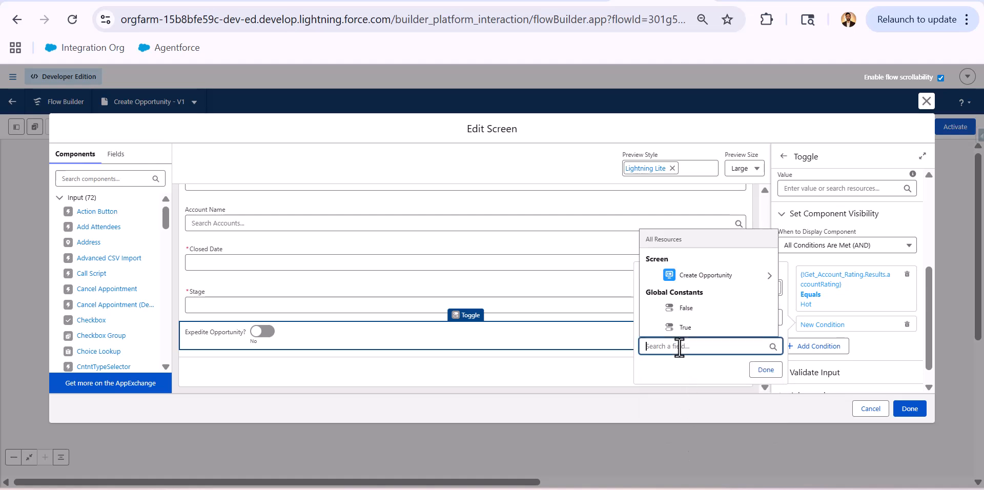
pyautogui.click(686, 309)
pyautogui.click(764, 370)
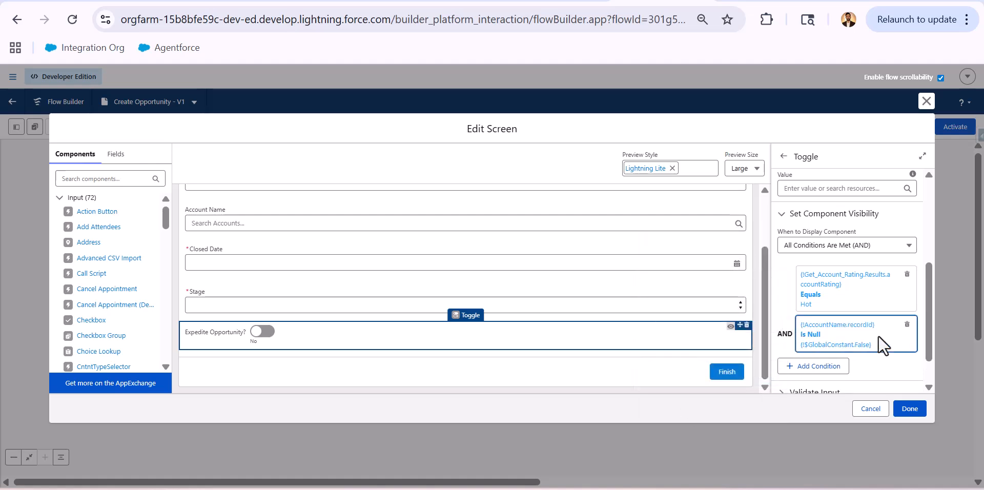
# Step: Keep the toggle's display logic at All Conditions Are Met (AND) and finish editing the screen
pyautogui.scroll(1, 871, 308)
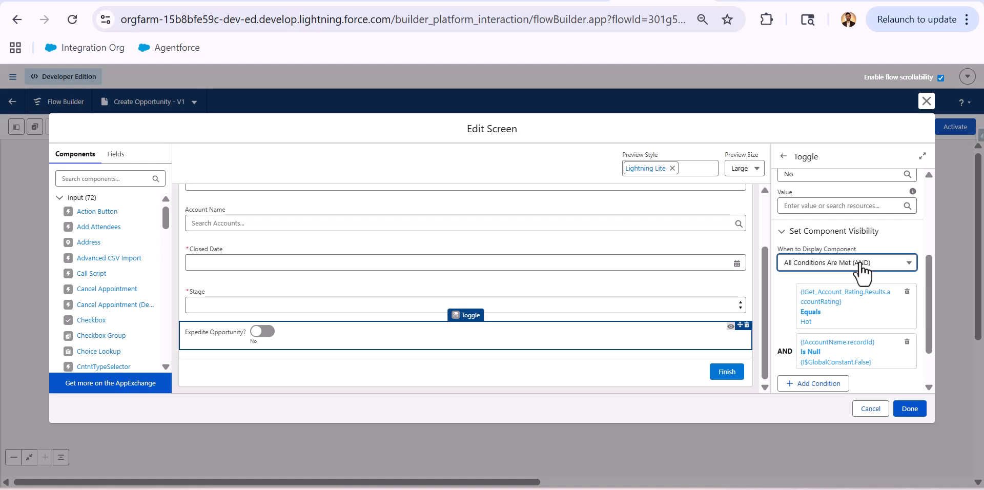
pyautogui.click(861, 262)
pyautogui.click(862, 272)
pyautogui.scroll(-2, 828, 271)
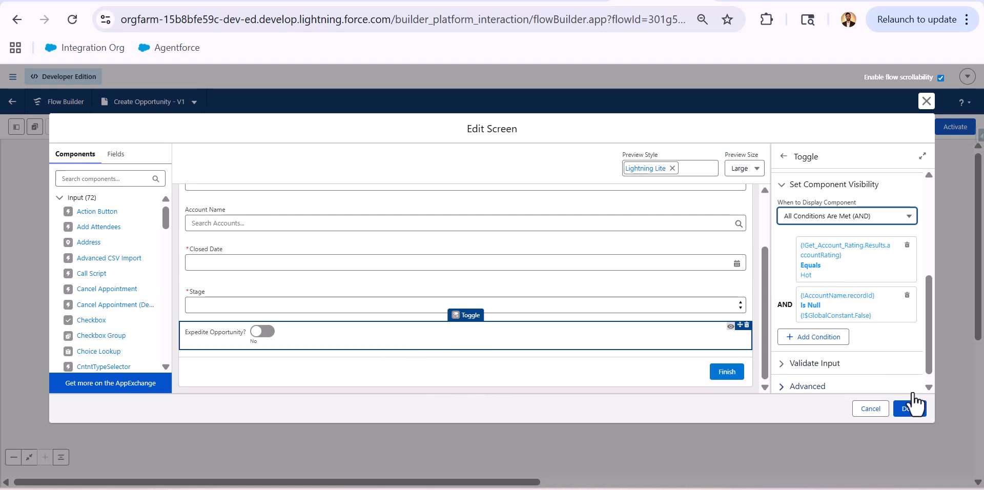
pyautogui.click(910, 409)
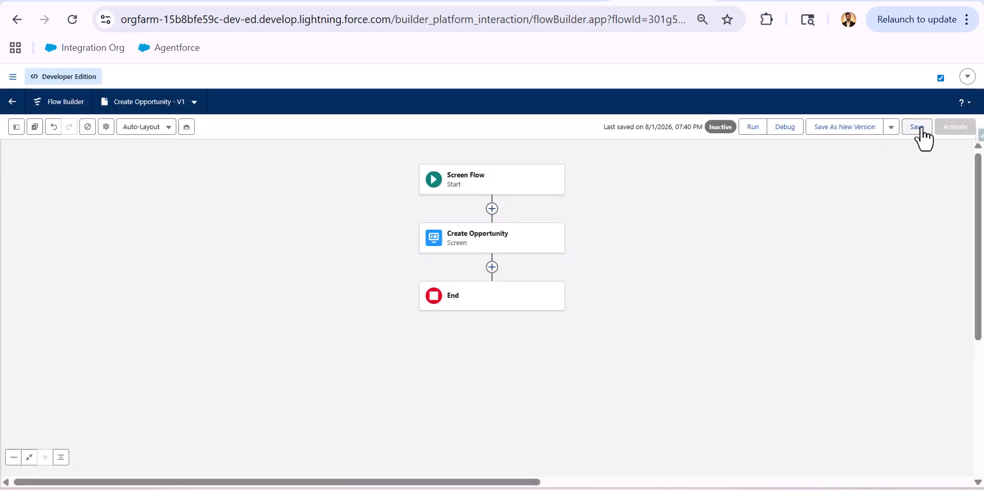
# Step: Save the Create Opportunity flow and start a new debug run of it
pyautogui.click(920, 131)
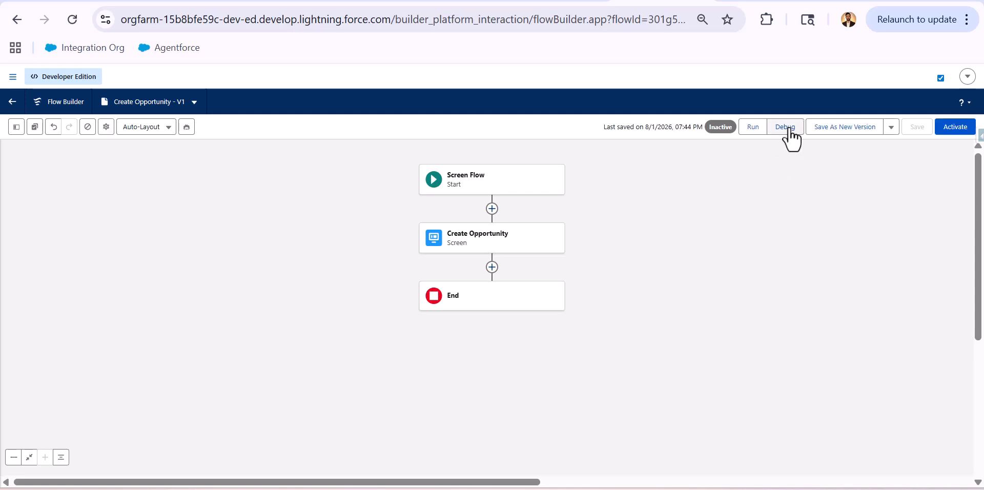
pyautogui.click(790, 132)
pyautogui.click(172, 472)
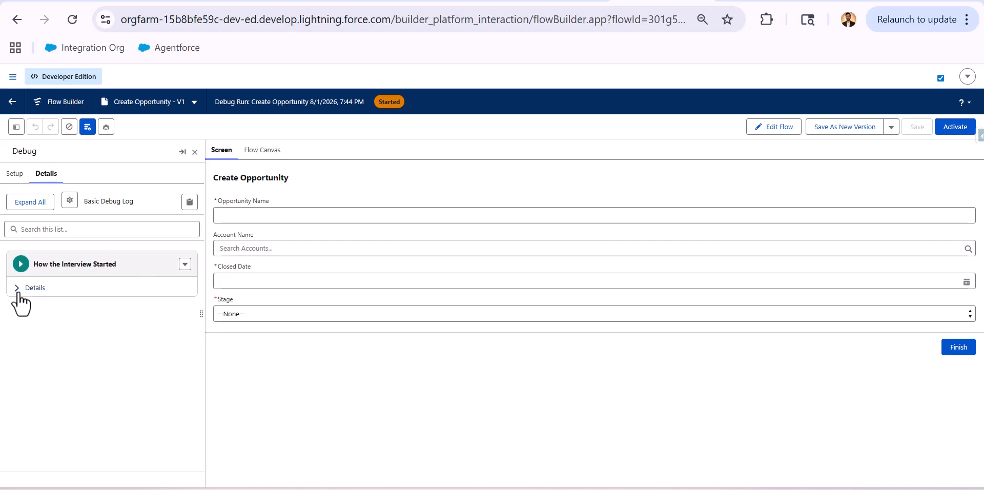
# Step: Select Edge Communications as the account and switch it to Orange Company to compare the expedite toggle's visibility
pyautogui.click(303, 249)
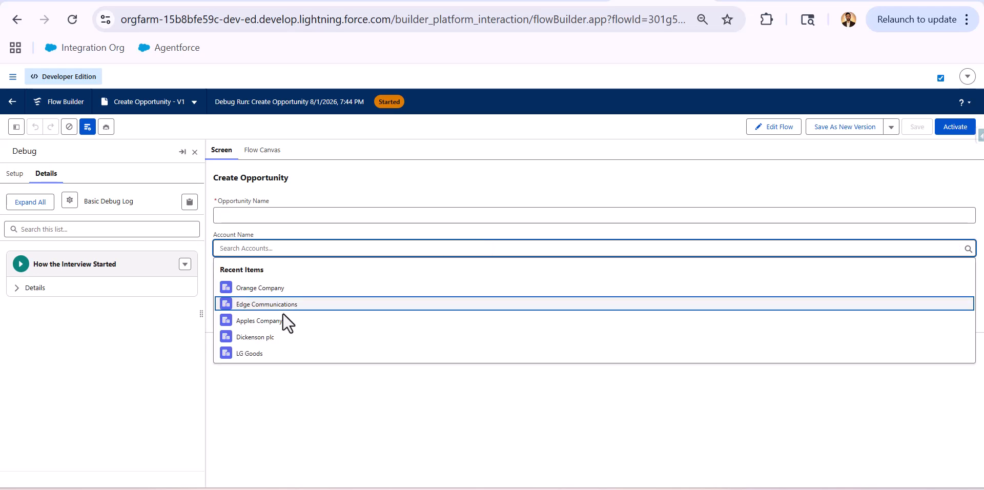
pyautogui.click(259, 306)
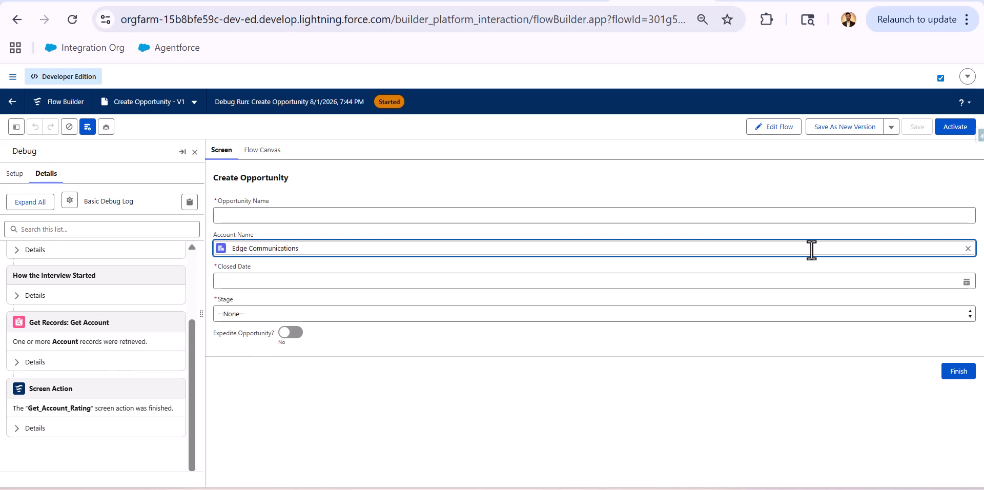
pyautogui.click(968, 248)
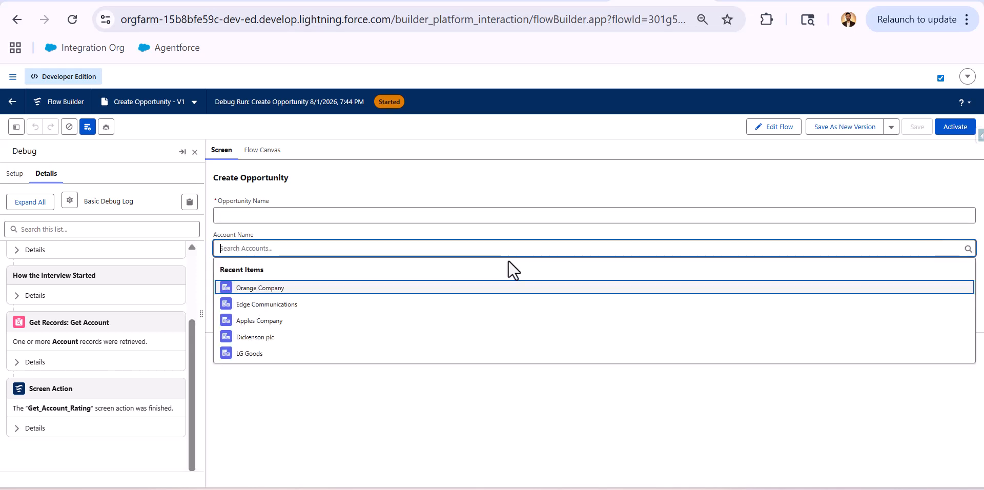
pyautogui.click(290, 288)
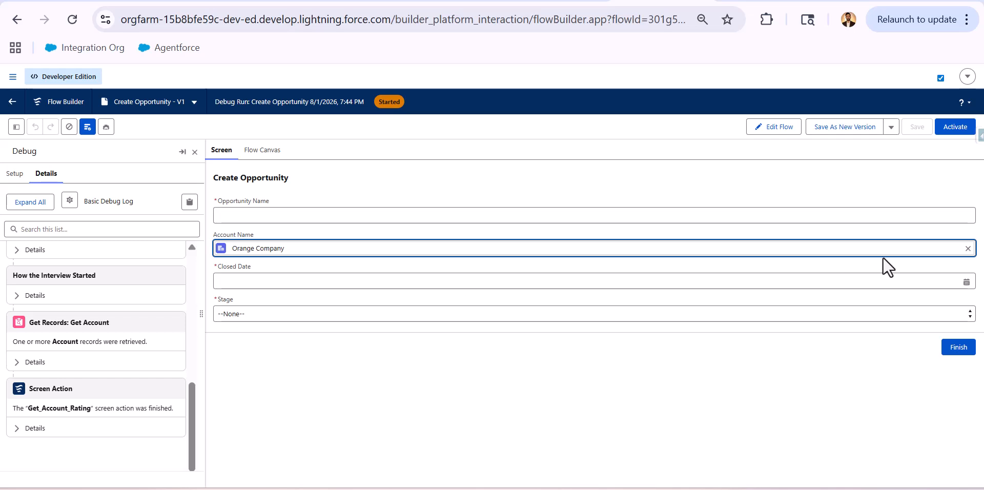
# Step: Switch the account back to Edge Communications, and clear it to test the toggle's new Is Null condition
pyautogui.click(968, 248)
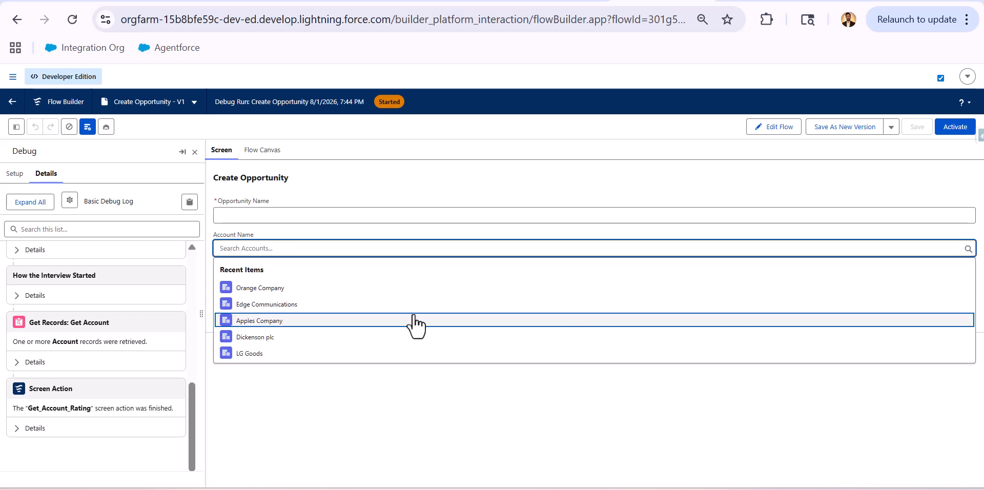
pyautogui.press('Up')
pyautogui.press('Return')
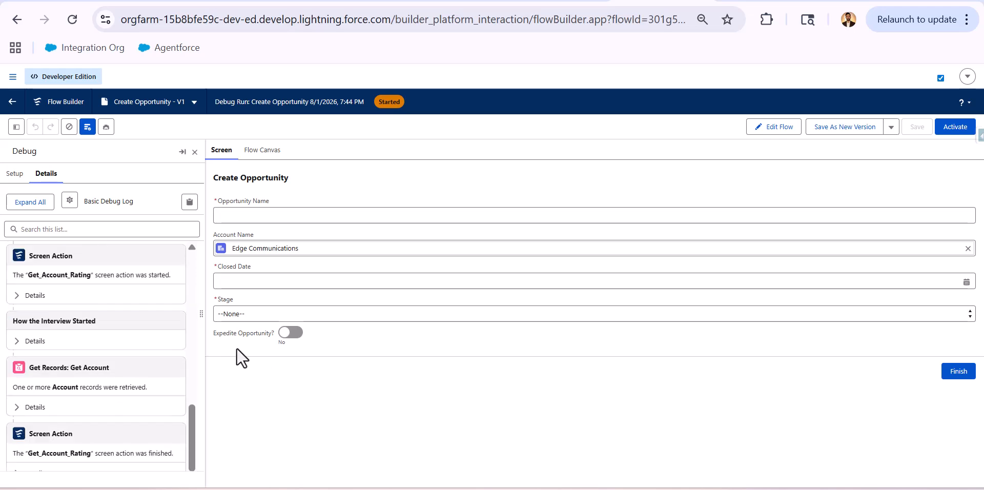
pyautogui.click(967, 249)
pyautogui.click(535, 430)
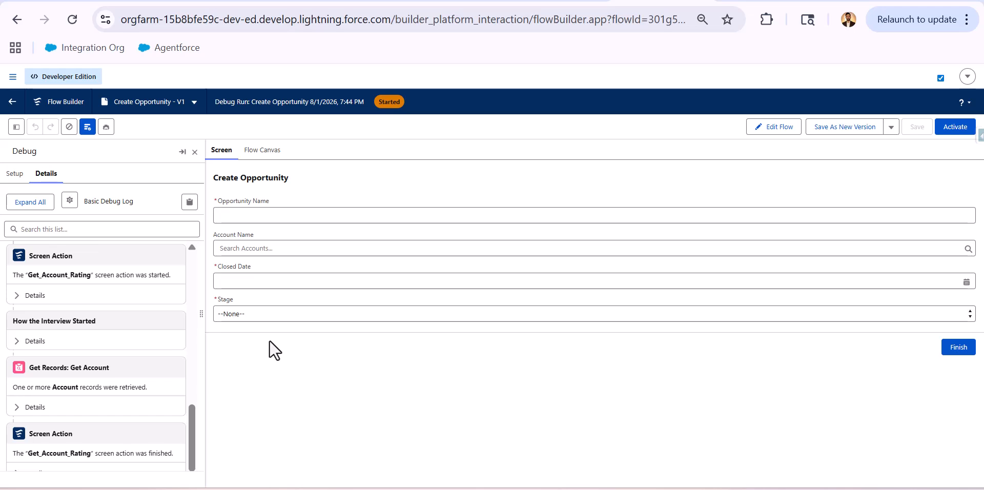
# Step: Repeat the toggle check by reselecting Edge Communications as the account and emptying the account field again
pyautogui.scroll(10, 107, 303)
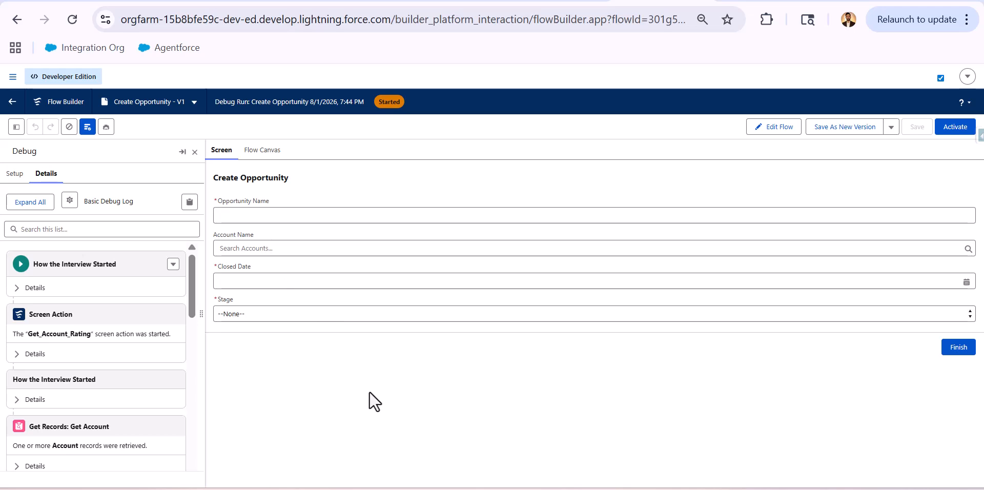
pyautogui.click(478, 250)
pyautogui.click(308, 305)
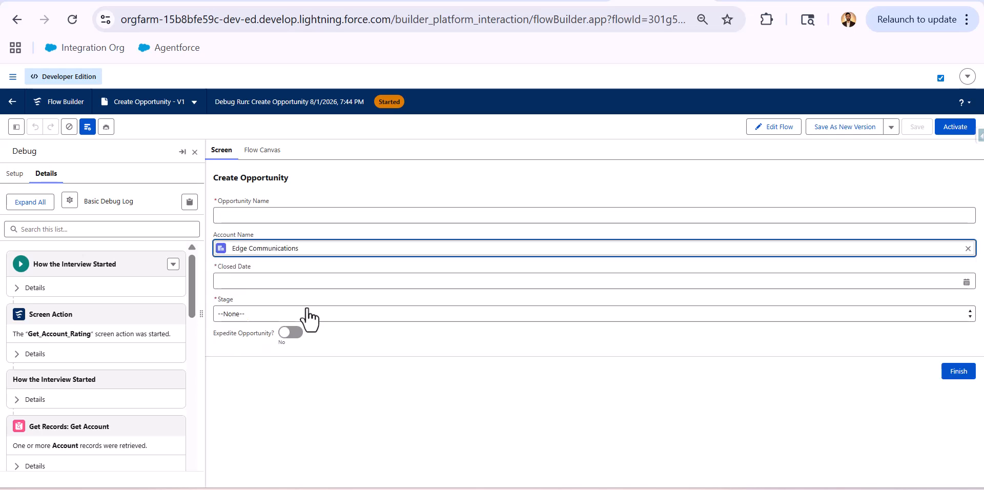
pyautogui.click(276, 402)
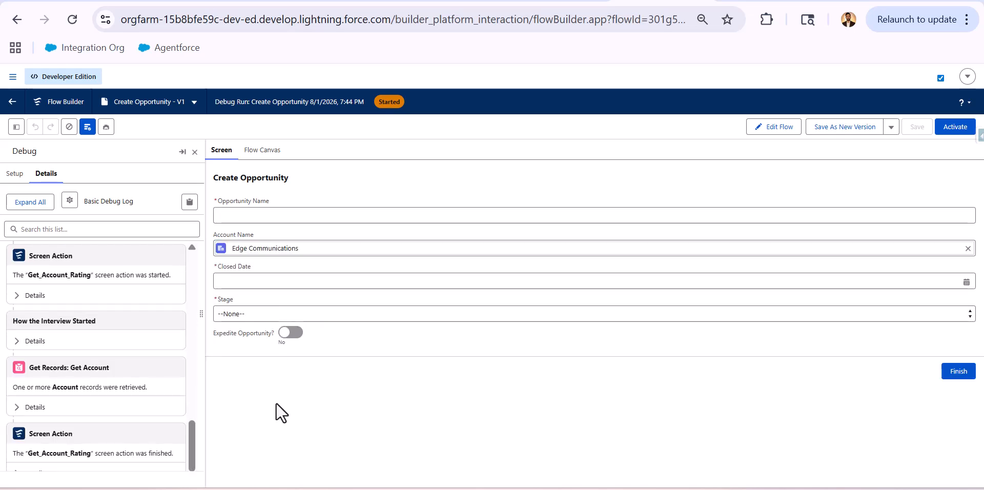
pyautogui.click(968, 248)
pyautogui.click(600, 428)
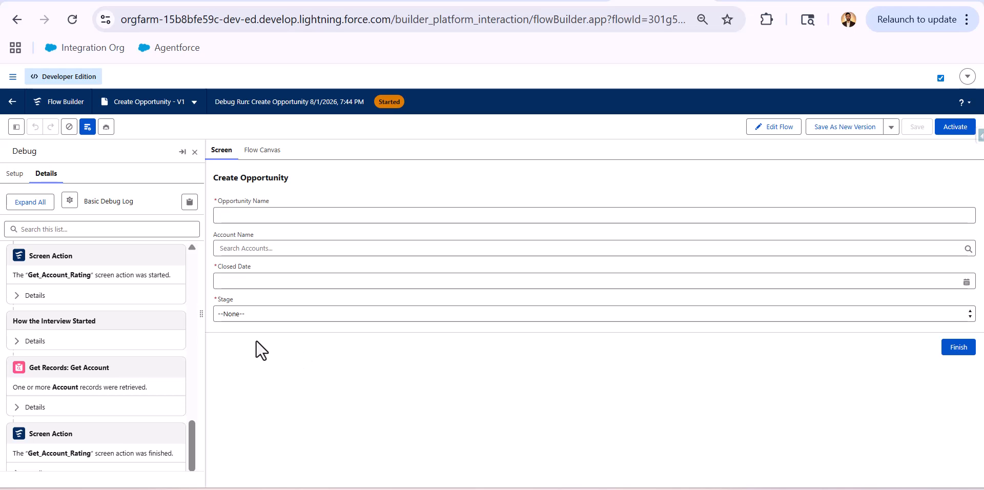